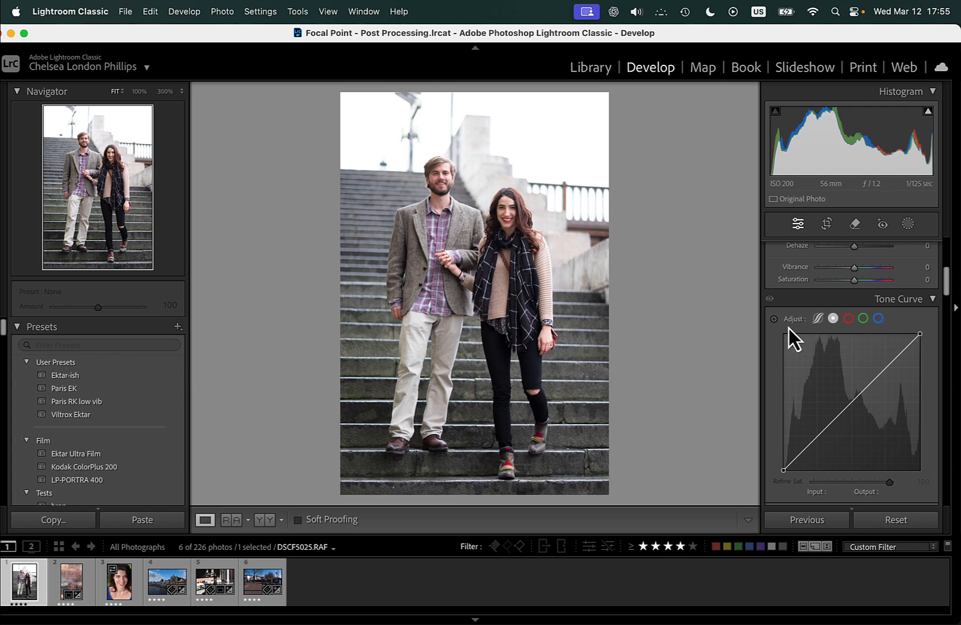
# Raise the photo's exposure to +0.30 and set the white balance from a neutral sample on the stone wall near the railing.
pyautogui.scroll(5, 788, 328)
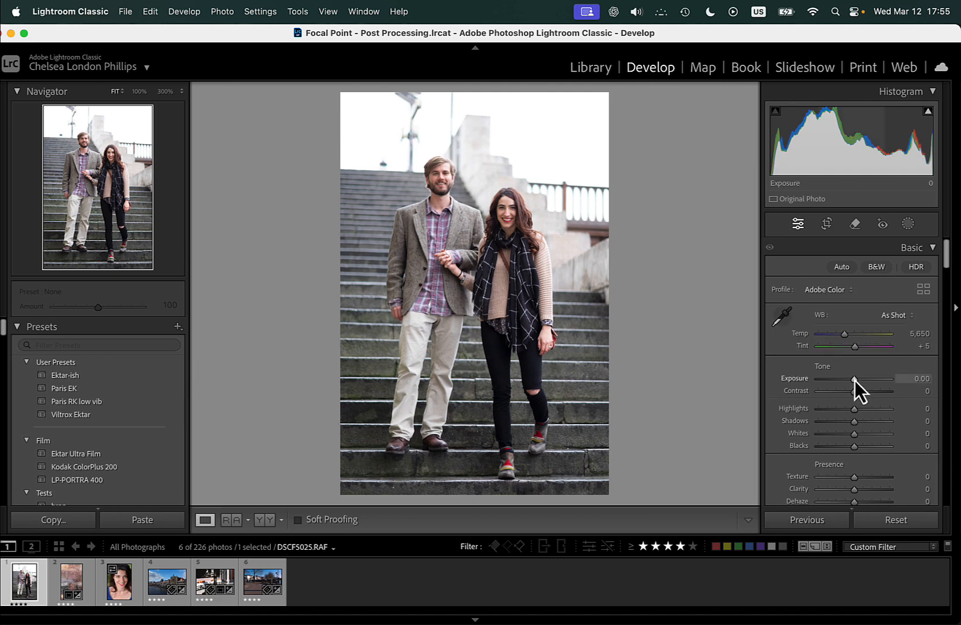
pyautogui.moveTo(855, 380); pyautogui.dragTo(857, 382)
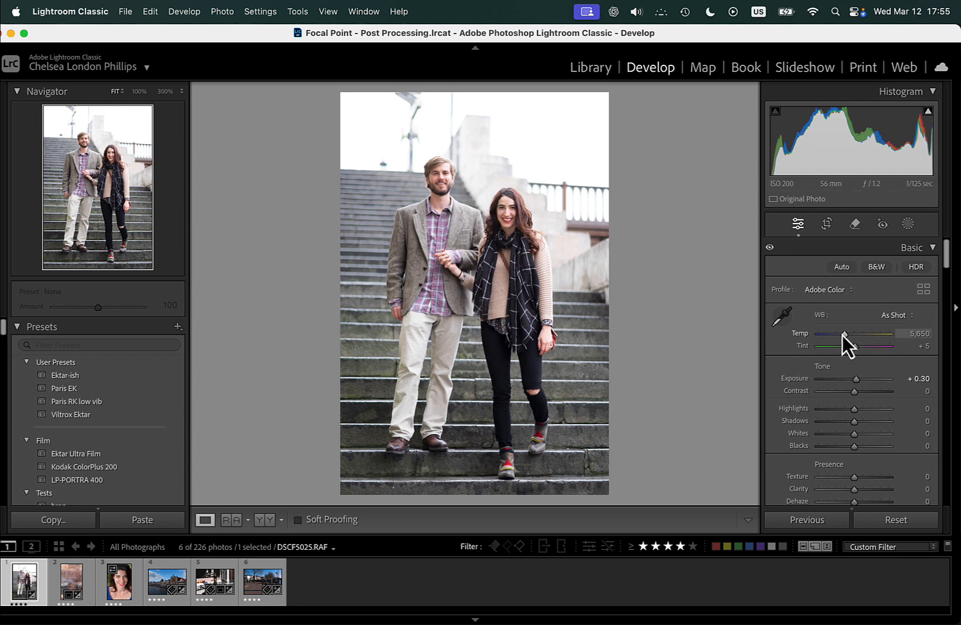
pyautogui.click(782, 317)
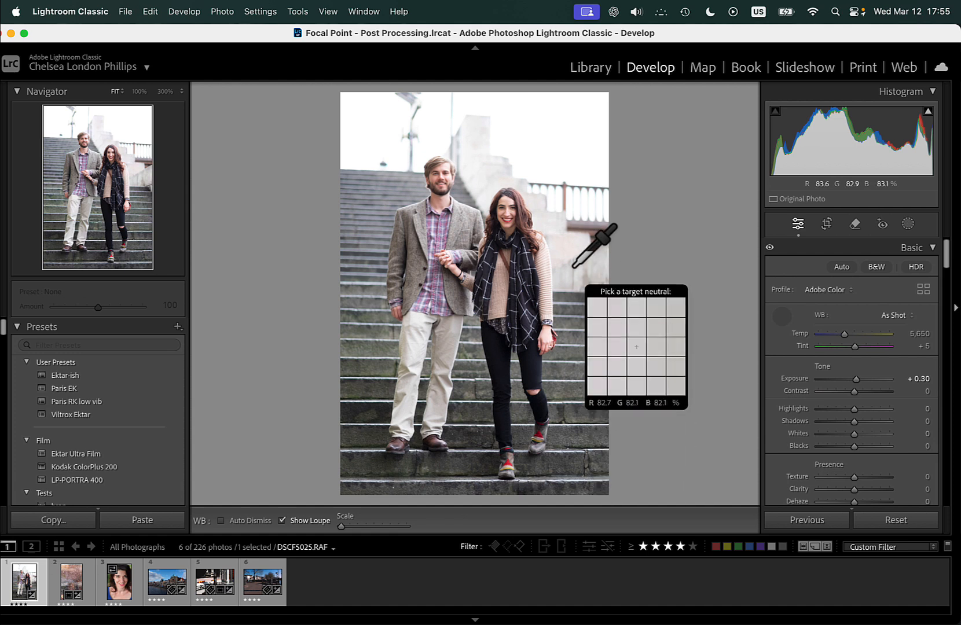
pyautogui.click(571, 248)
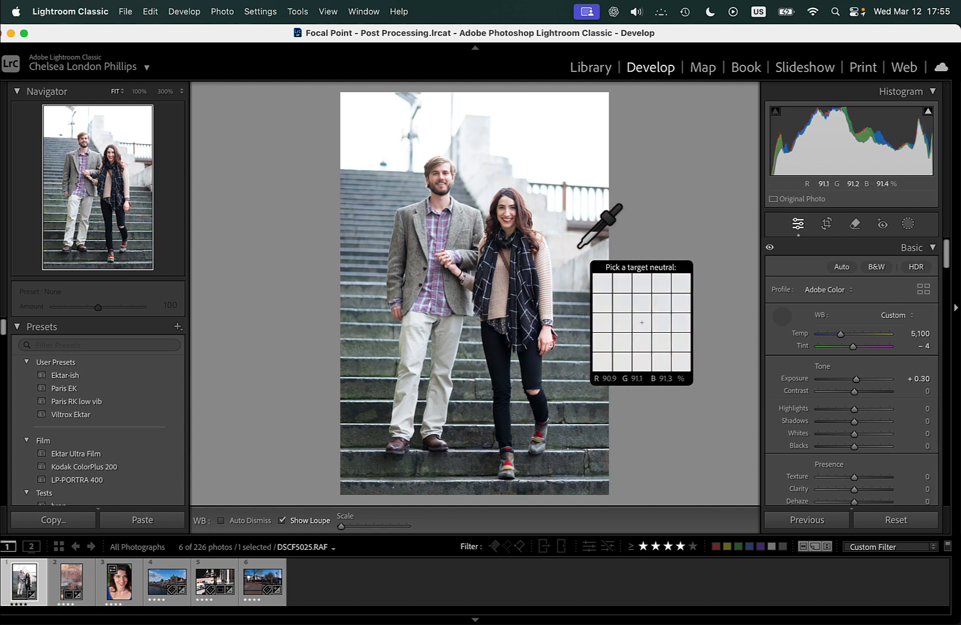
pyautogui.click(780, 318)
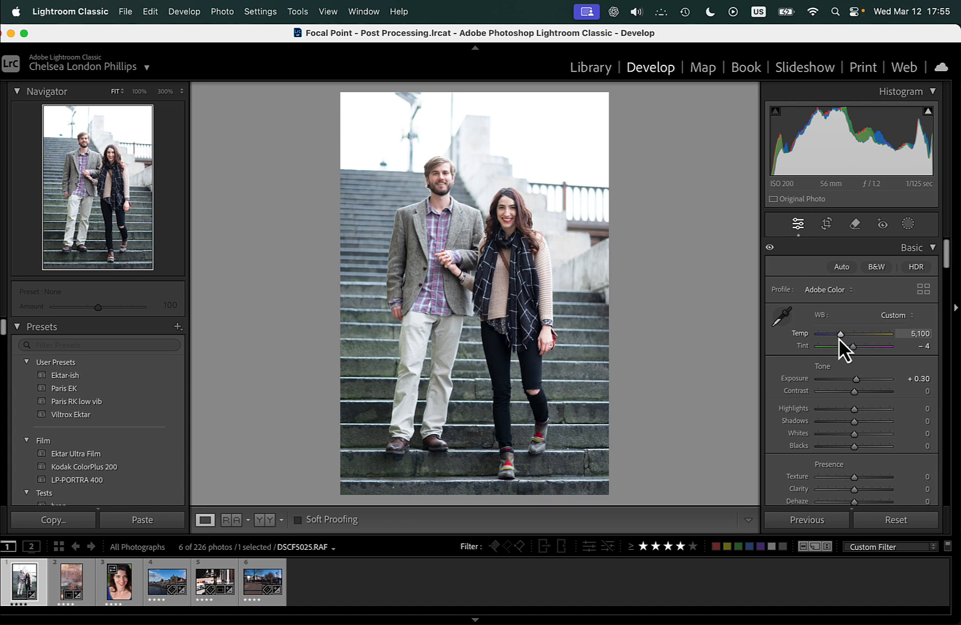
# Warm the photo to a temperature of 6,428 with tint +4, and raise the exposure to +0.45.
pyautogui.moveTo(839, 338)
pyautogui.mouseDown()
pyautogui.moveTo(853, 337)
pyautogui.moveTo(855, 346)
pyautogui.mouseUp()
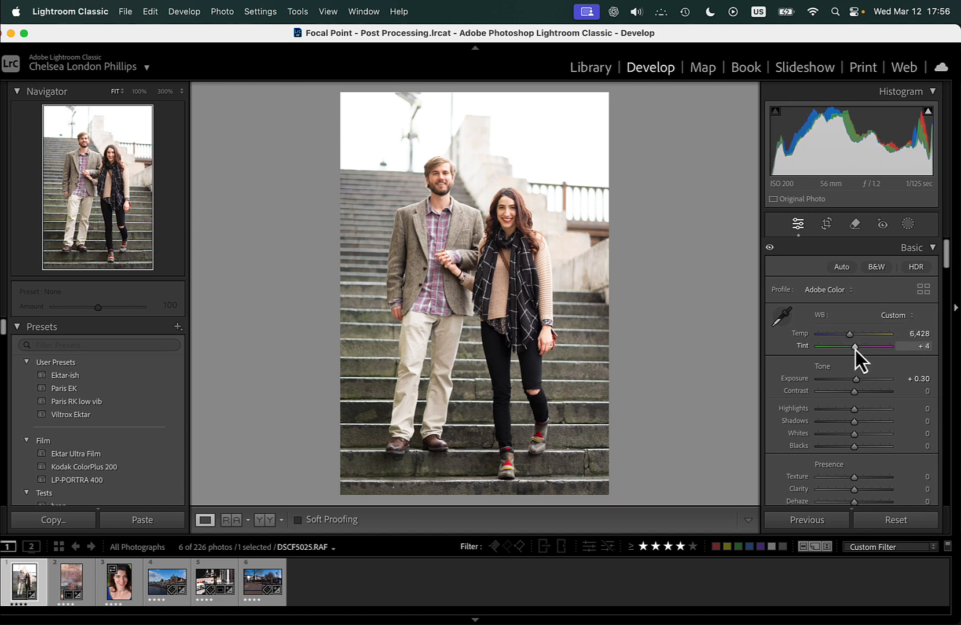
pyautogui.moveTo(854, 379); pyautogui.dragTo(857, 380)
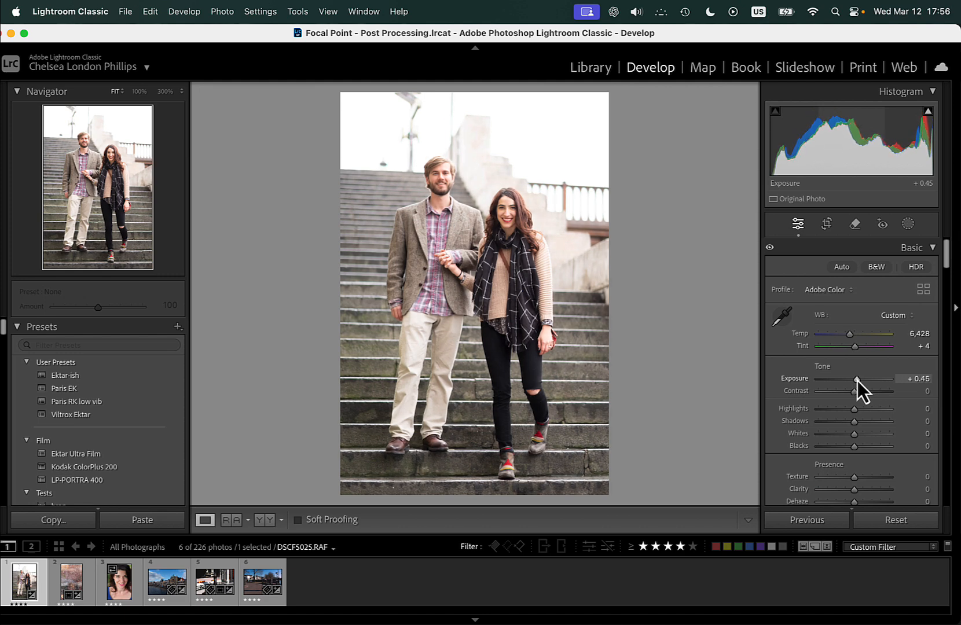
# Examine the woman's face and skin tones up close, and look through the tone, presence, curve and color mixer controls.
pyautogui.click(506, 219)
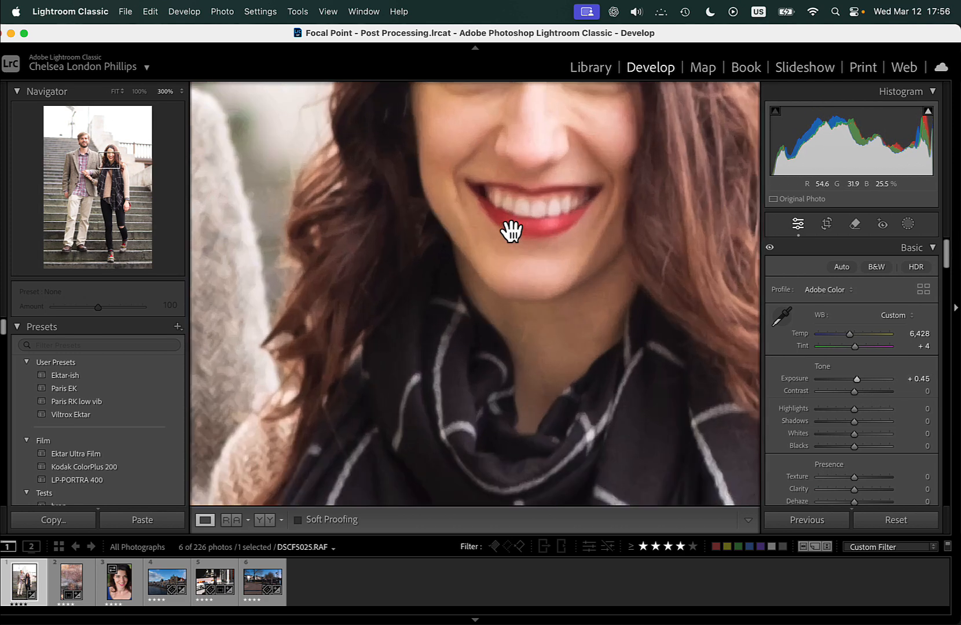
pyautogui.moveTo(560, 181); pyautogui.dragTo(579, 424)
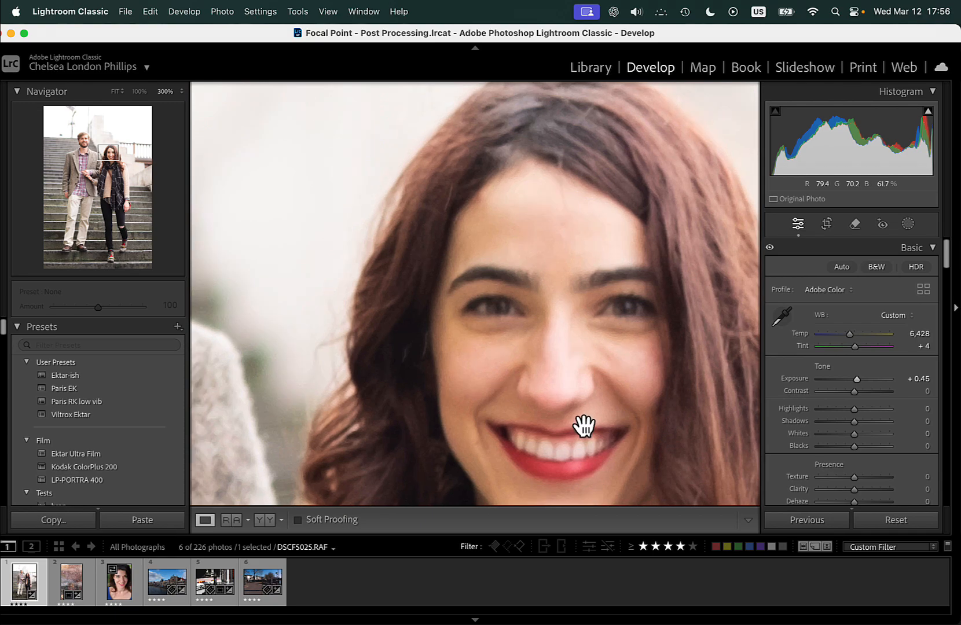
pyautogui.moveTo(411, 300); pyautogui.dragTo(511, 234)
pyautogui.click(611, 305)
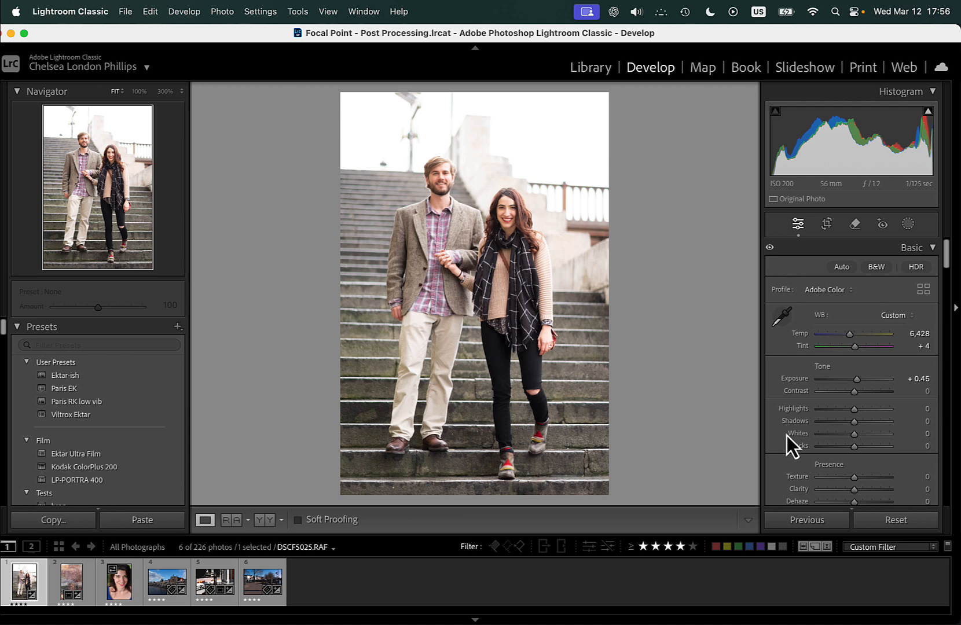
pyautogui.scroll(-3, 786, 435)
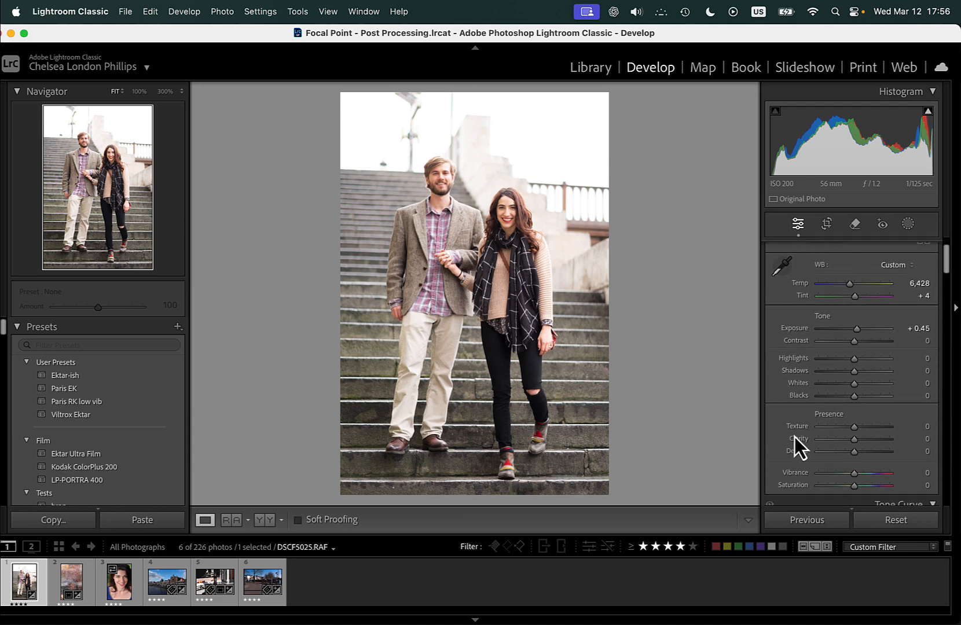
pyautogui.scroll(-12, 792, 458)
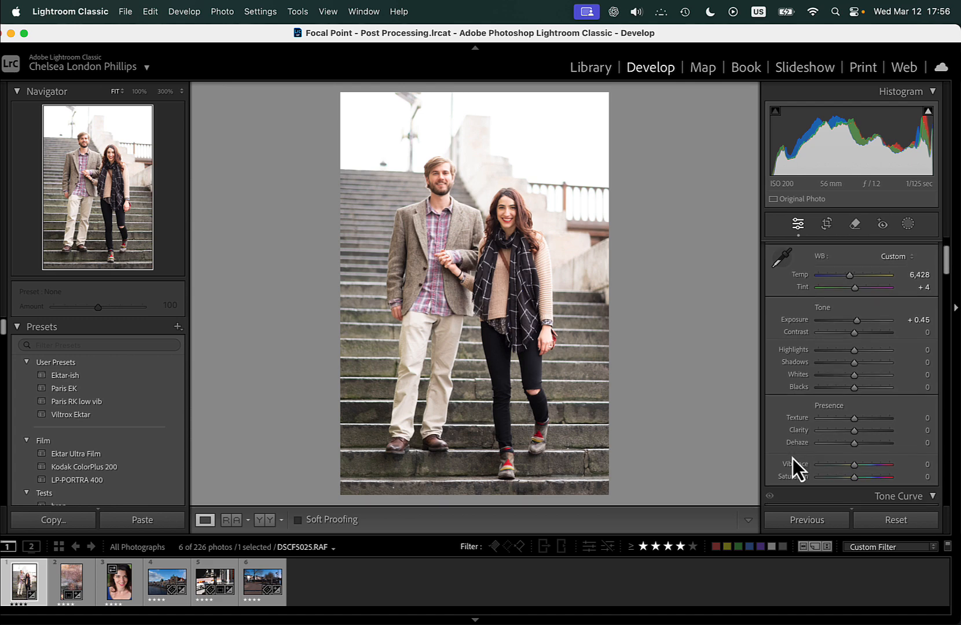
pyautogui.scroll(-2, 793, 458)
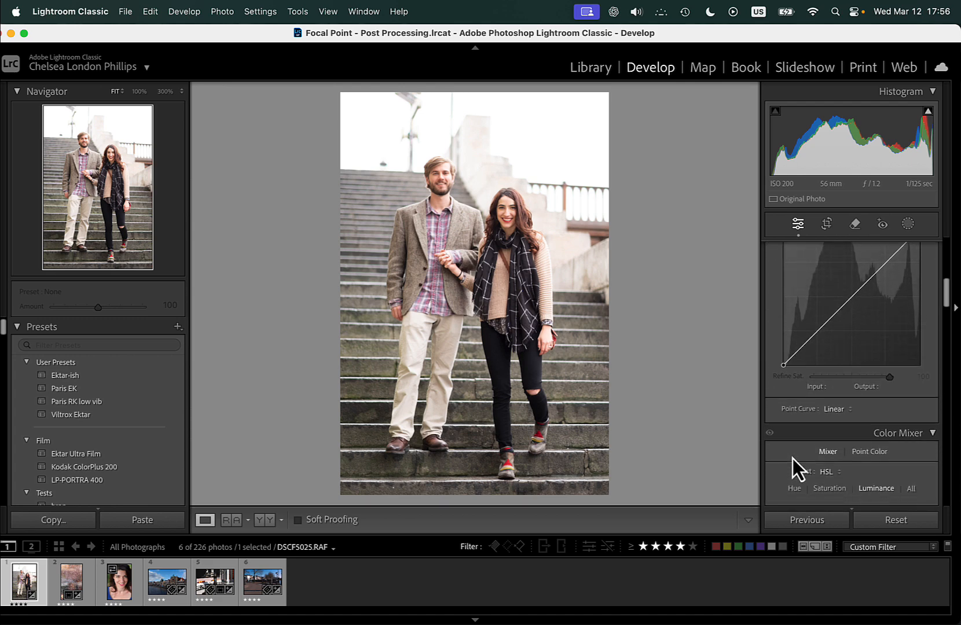
pyautogui.scroll(-7, 793, 459)
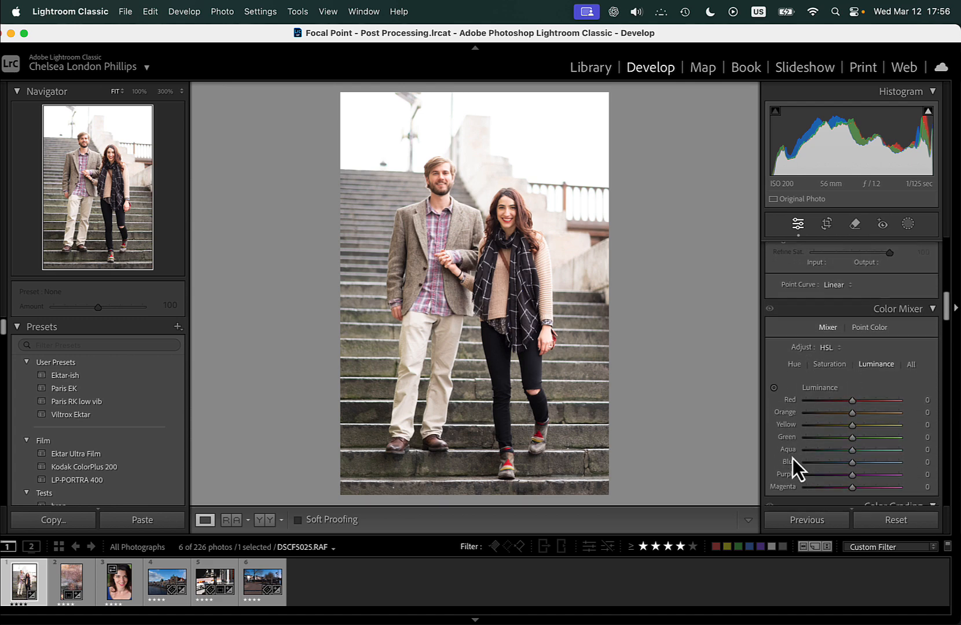
pyautogui.click(511, 217)
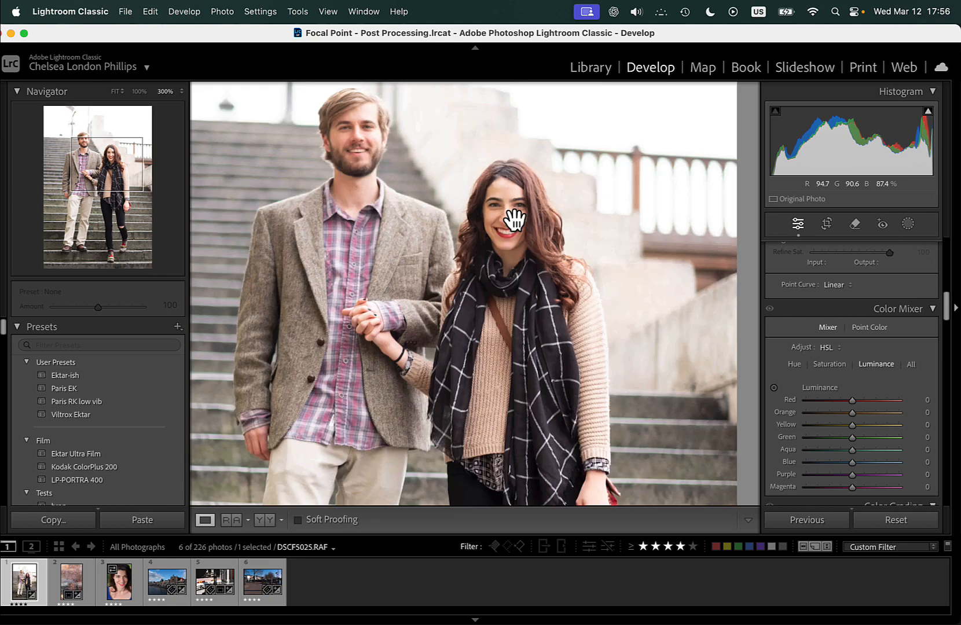
pyautogui.click(536, 277)
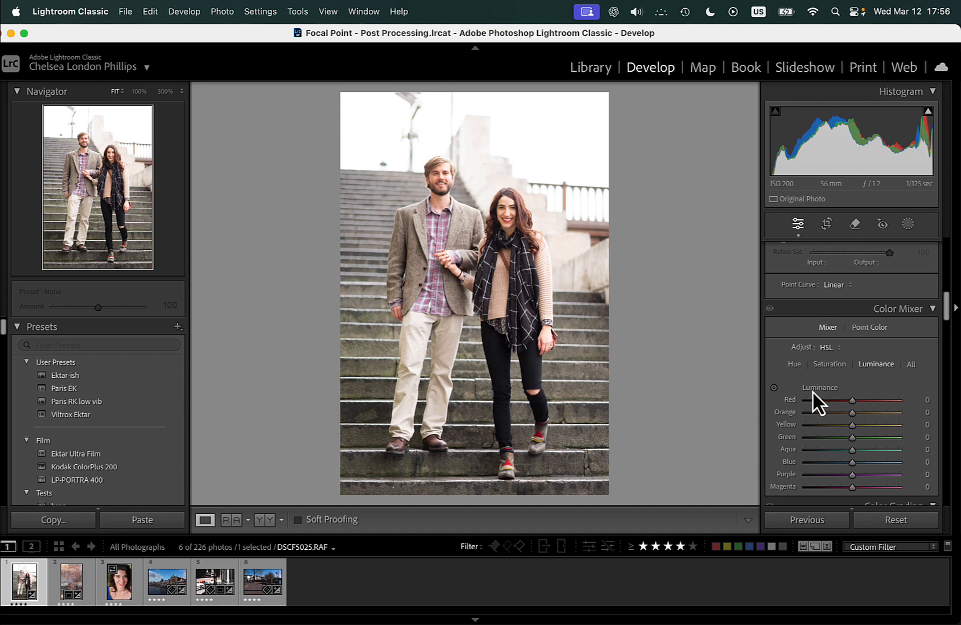
# Apply the Ektar Ultra Film preset to the couple's photo.
pyautogui.scroll(5, 813, 393)
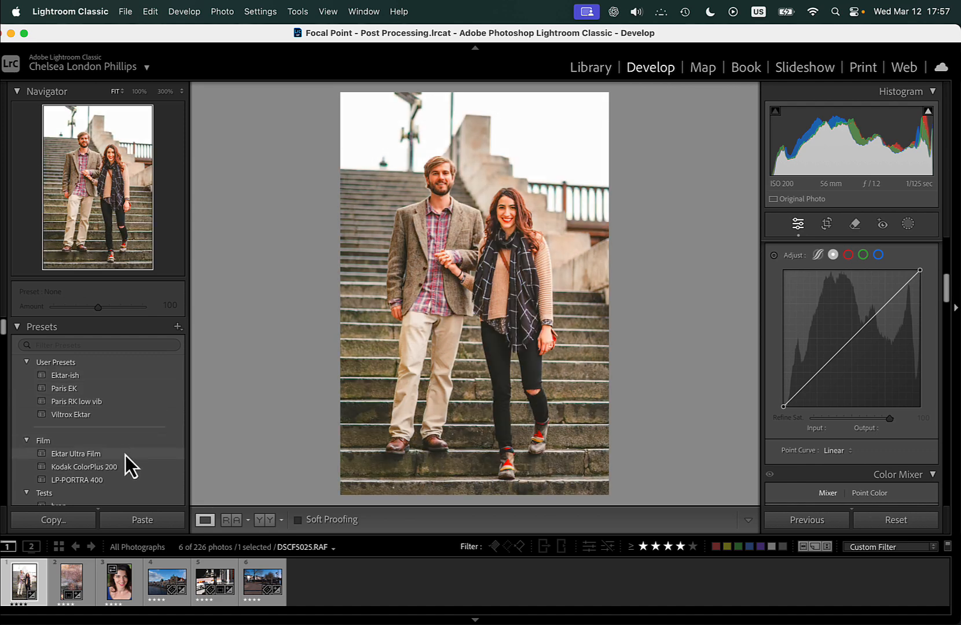
pyautogui.click(125, 455)
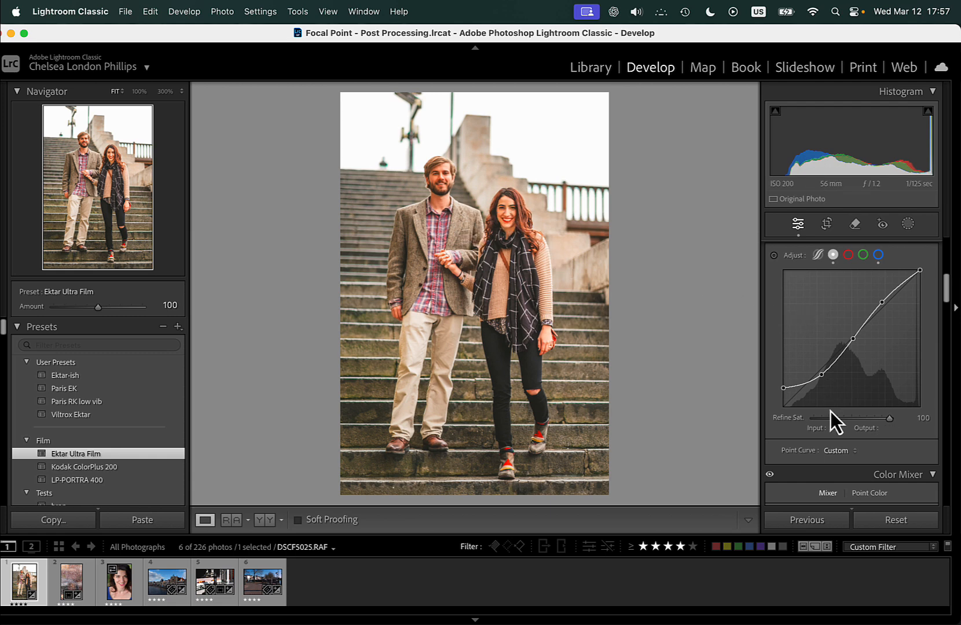
# Brighten the woman's skin with the targeted luminance adjustment, bringing red to +30 and orange to +32.
pyautogui.scroll(-5, 831, 412)
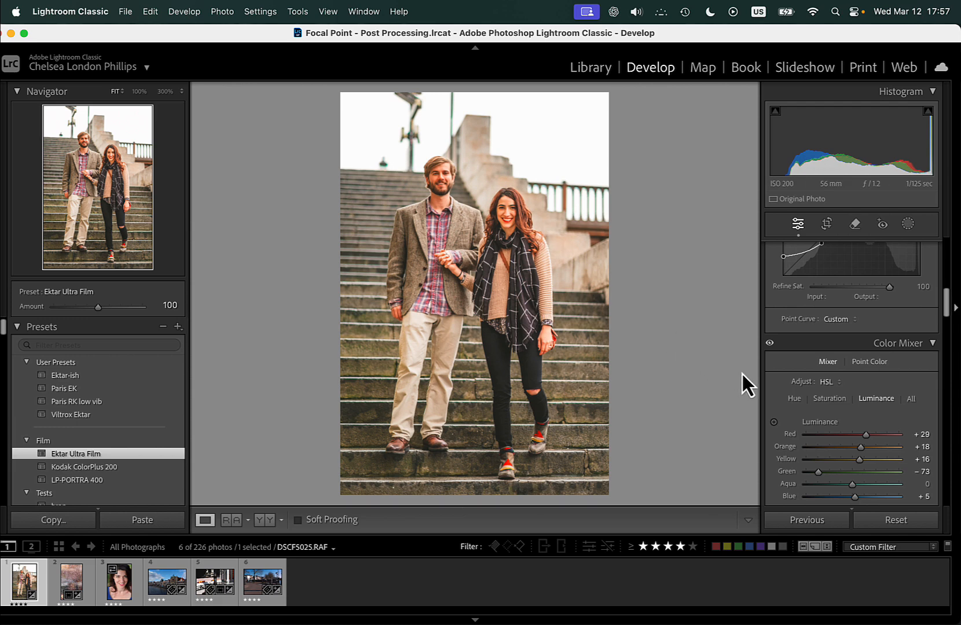
pyautogui.click(775, 422)
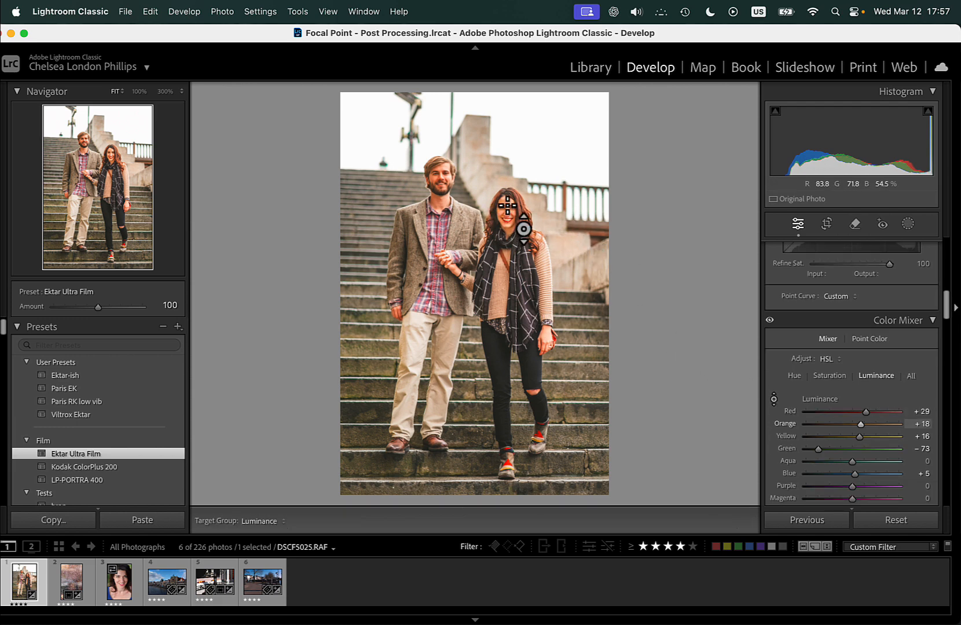
pyautogui.moveTo(507, 206); pyautogui.dragTo(506, 179)
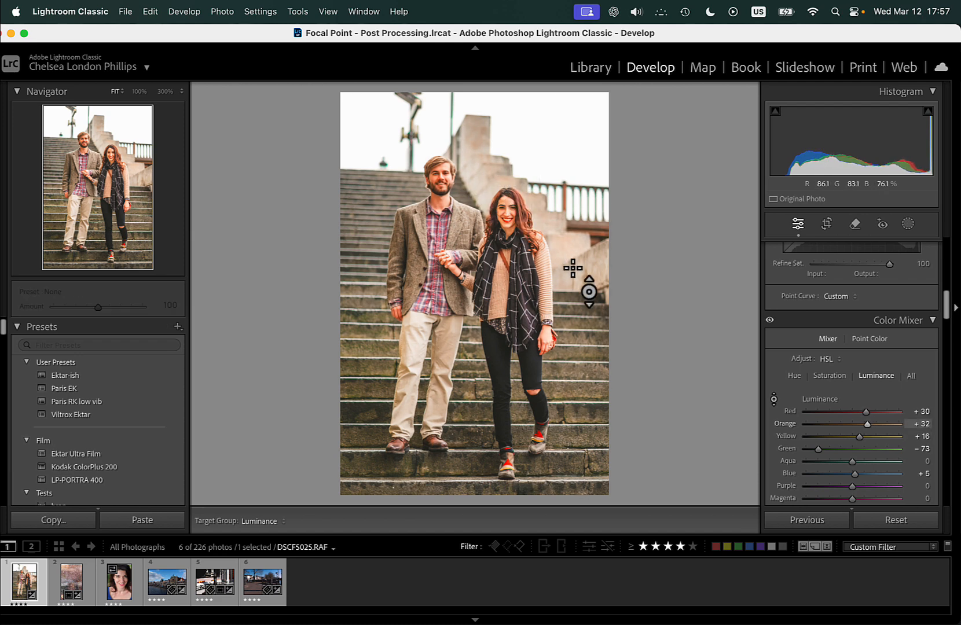
# Desaturate the woman's skin tones with the targeted saturation adjustment, bringing red to +6 and orange to -22.
pyautogui.click(795, 381)
pyautogui.click(818, 378)
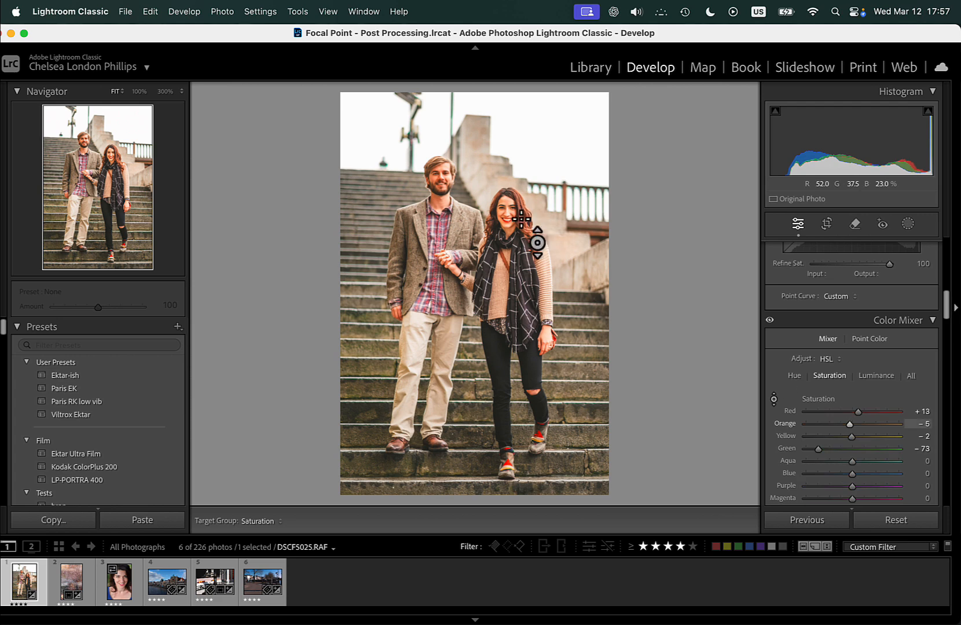
pyautogui.moveTo(521, 219); pyautogui.dragTo(507, 222)
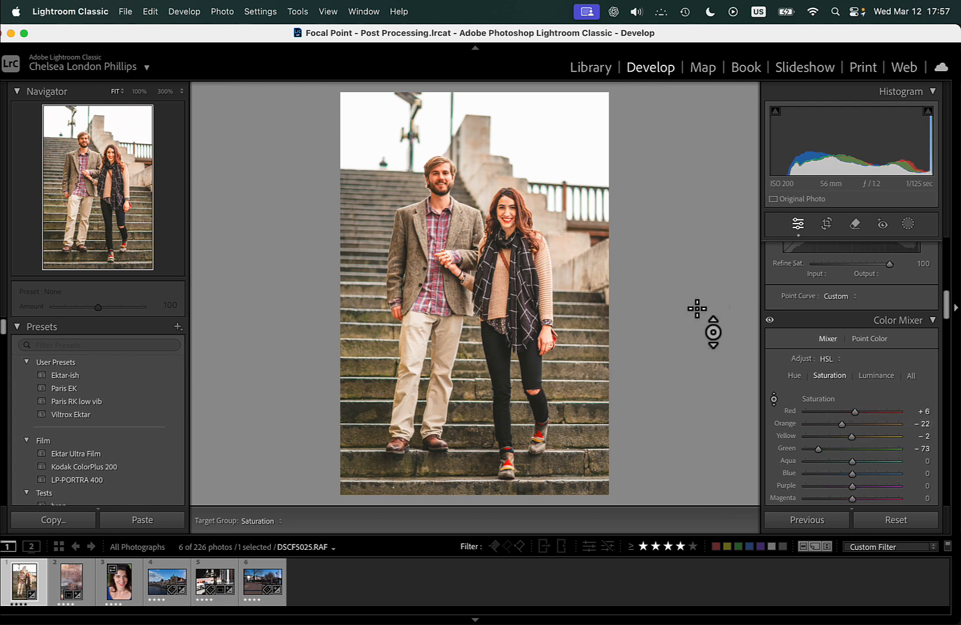
# Reduce the skin tones' luminance with the targeted adjustment, bringing red to +28 and orange to +19.
pyautogui.click(883, 381)
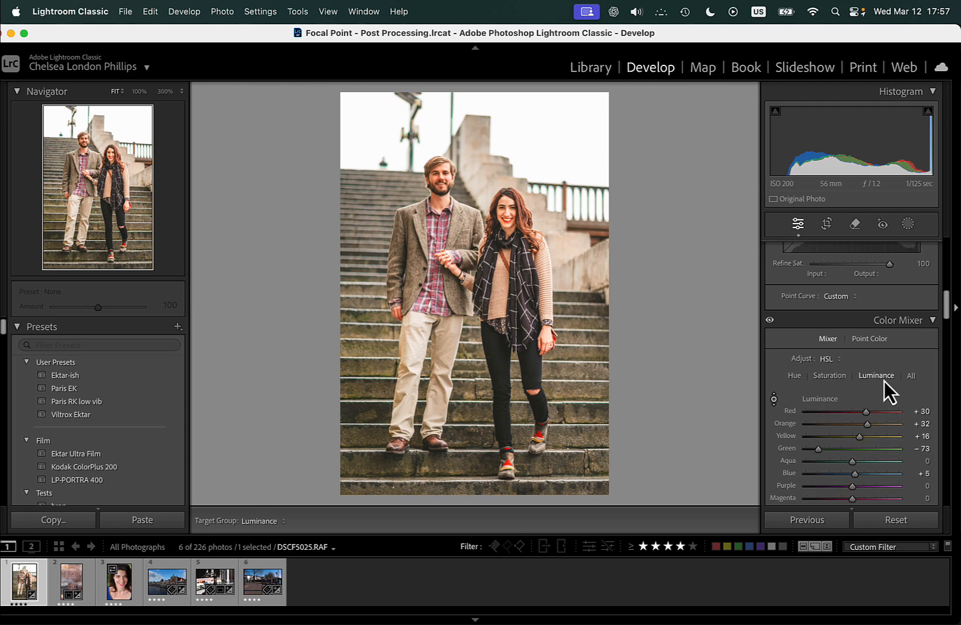
pyautogui.moveTo(509, 220)
pyautogui.mouseDown()
pyautogui.moveTo(501, 215)
pyautogui.moveTo(514, 240)
pyautogui.moveTo(517, 216)
pyautogui.moveTo(501, 212)
pyautogui.mouseUp()
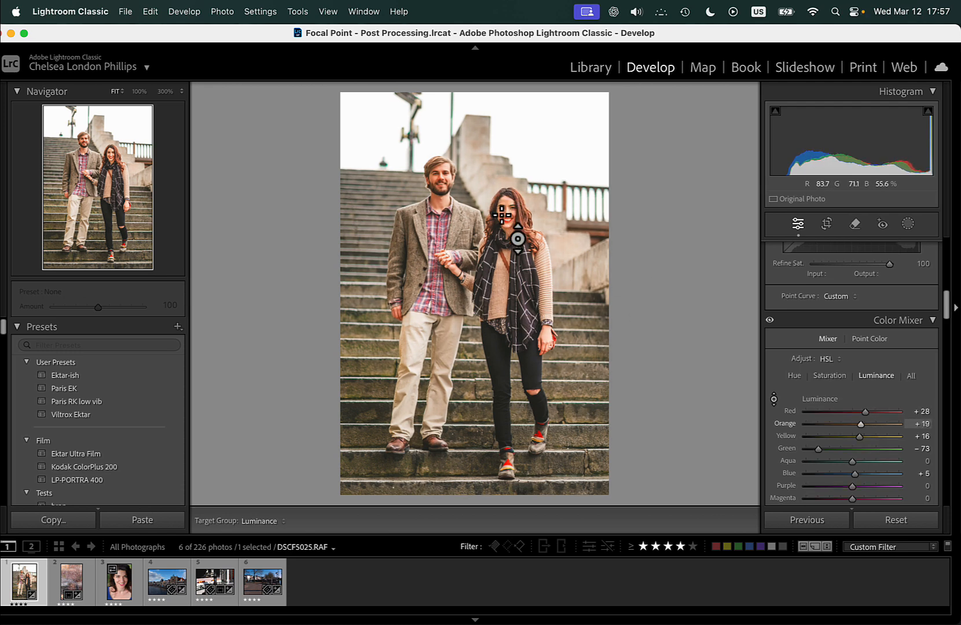
pyautogui.scroll(3, 831, 338)
pyautogui.scroll(1, 831, 338)
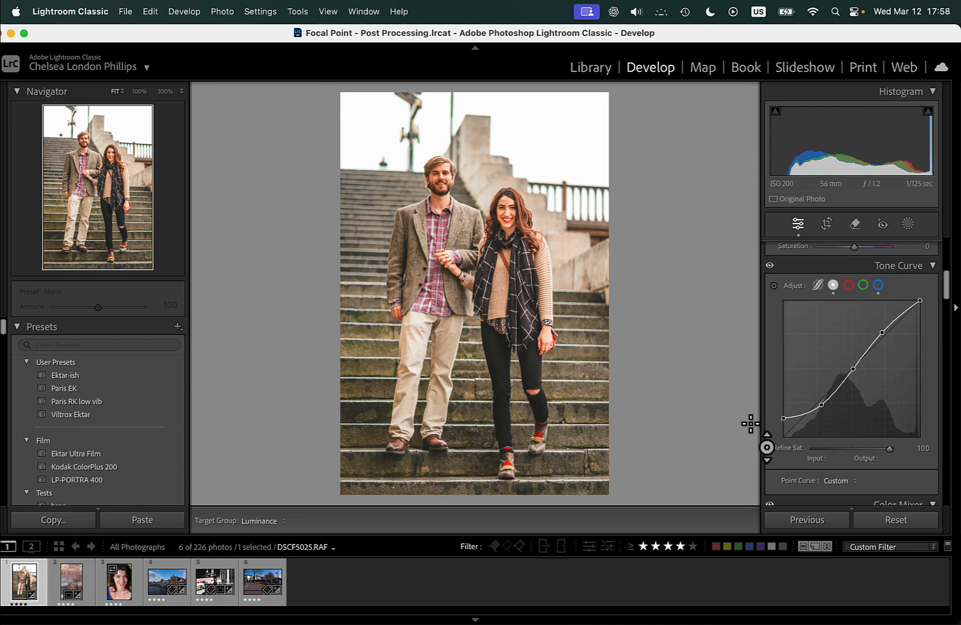
pyautogui.scroll(-2, 791, 446)
pyautogui.scroll(-4, 791, 445)
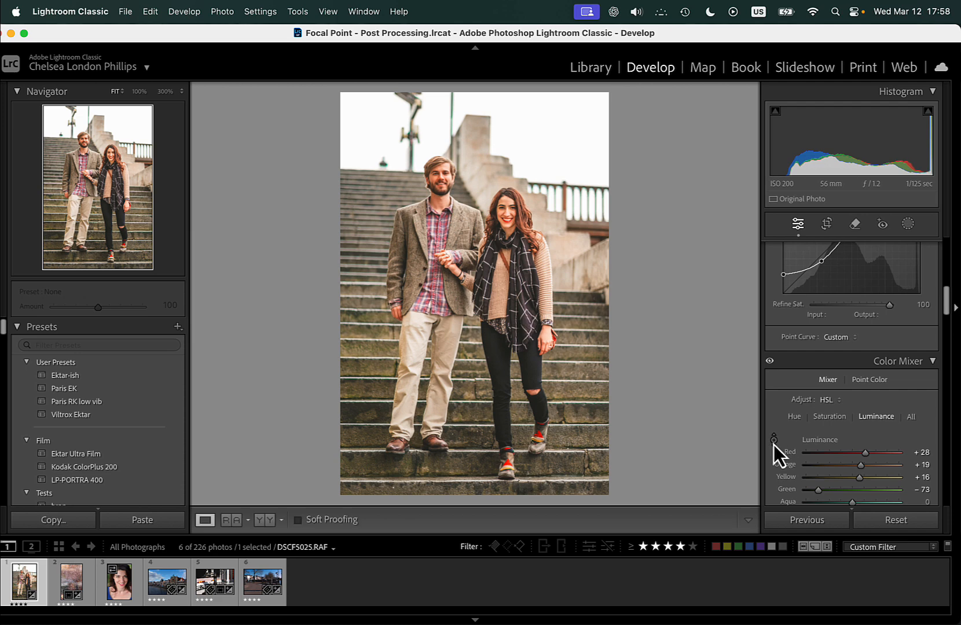
# Reset all develop settings of the couple's photo.
pyautogui.rightClick(551, 347)
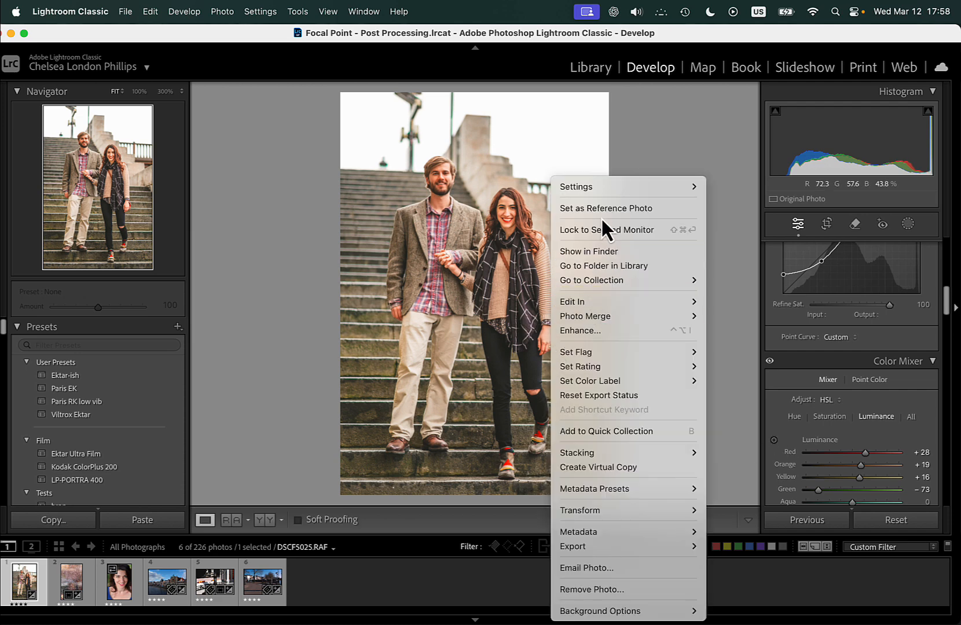
pyautogui.moveTo(601, 191)
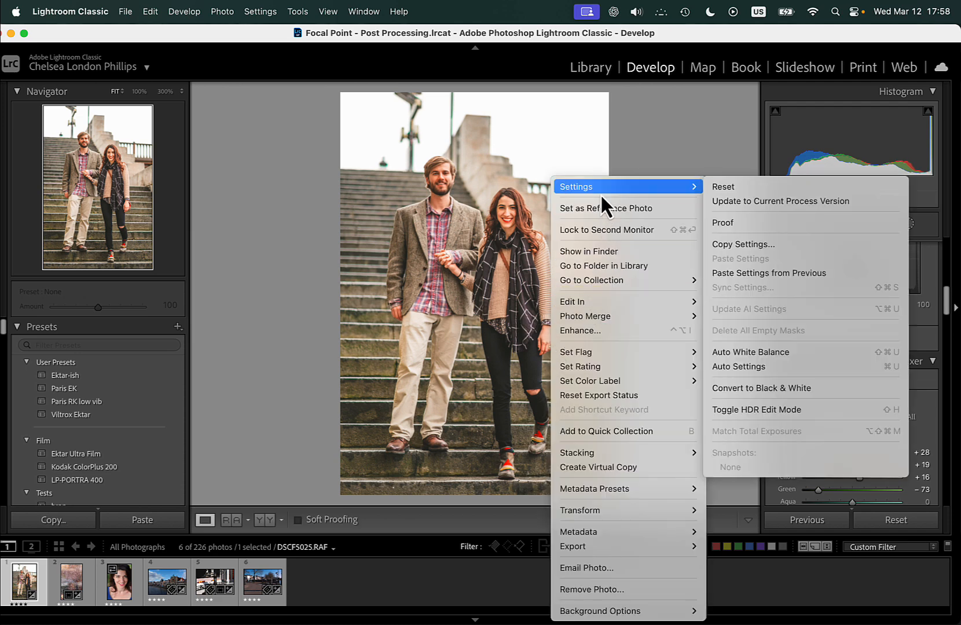
pyautogui.click(731, 190)
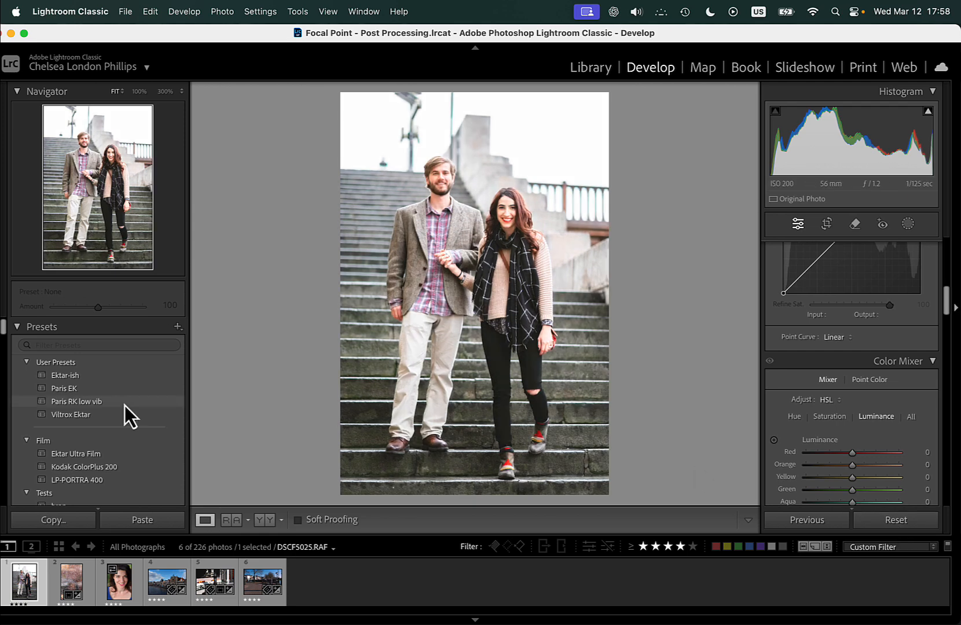
# Apply the Paris RK low vib preset and check the woman's face up close.
pyautogui.click(125, 403)
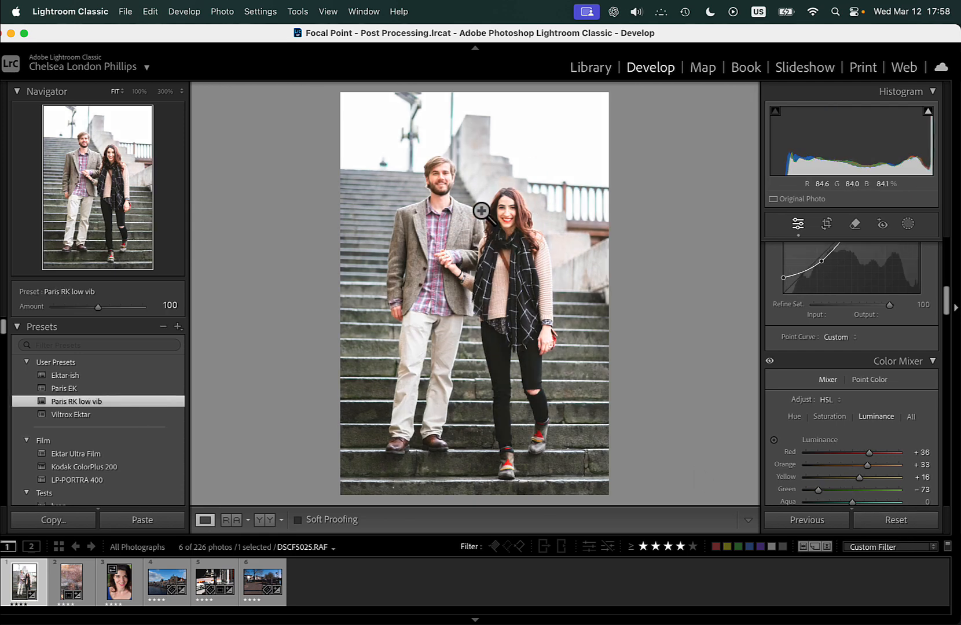
pyautogui.click(513, 224)
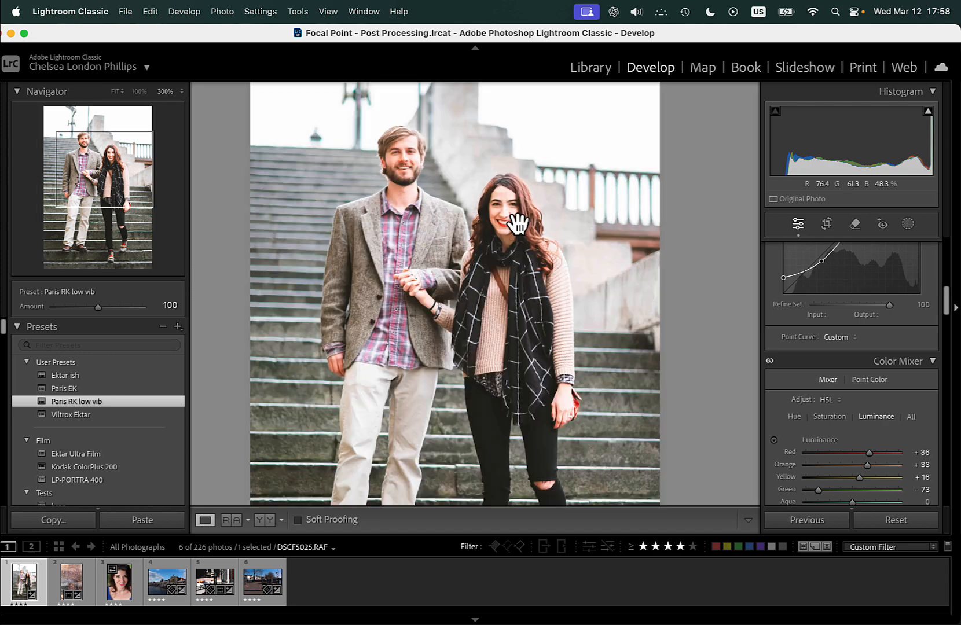
pyautogui.click(519, 234)
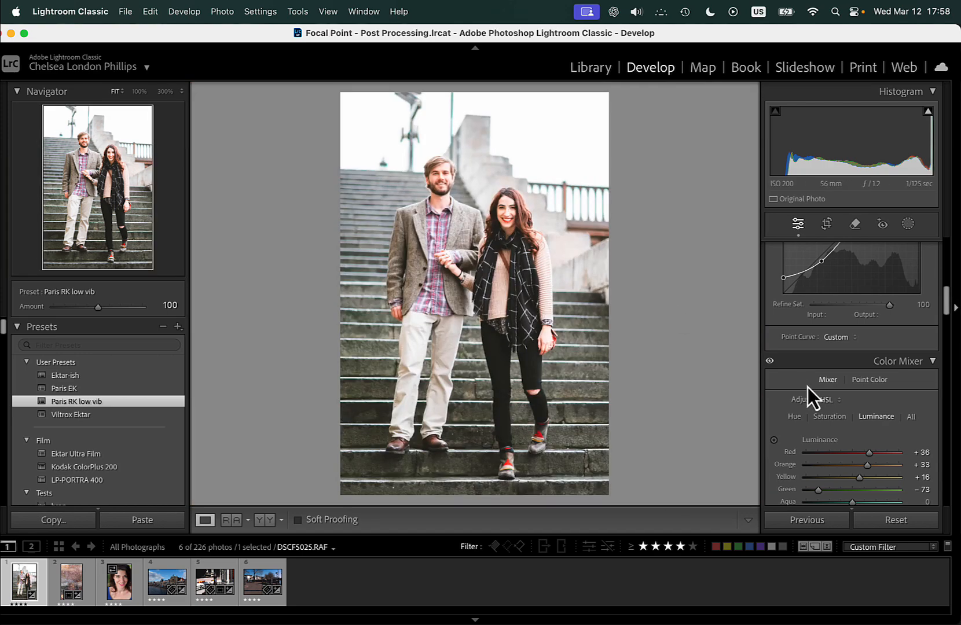
# Darken the woman's skin with the targeted luminance adjustment, bringing red to +9 and orange to -10.
pyautogui.click(774, 441)
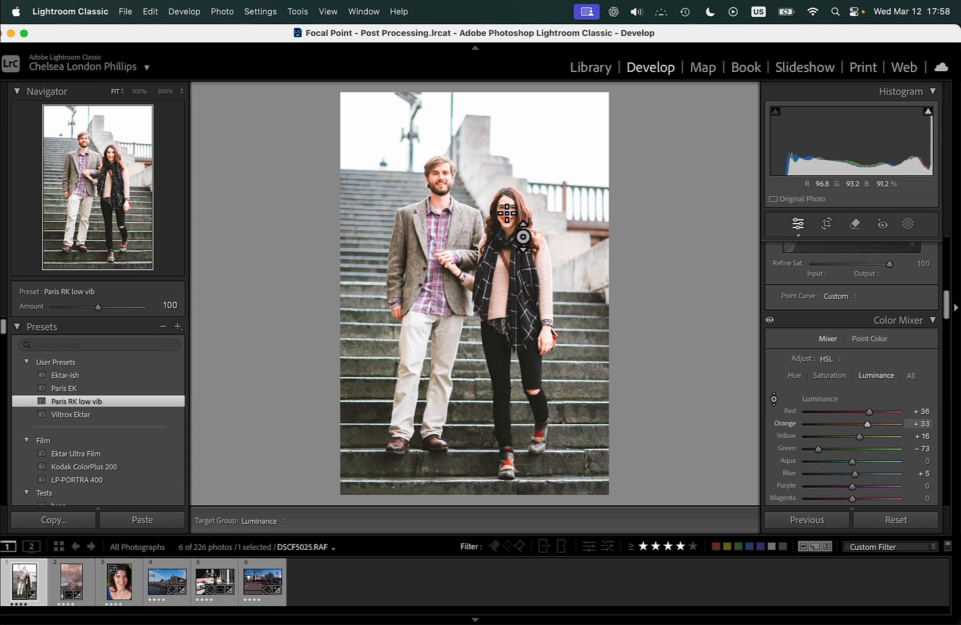
pyautogui.moveTo(507, 213)
pyautogui.mouseDown()
pyautogui.moveTo(508, 229)
pyautogui.moveTo(506, 213)
pyautogui.mouseUp()
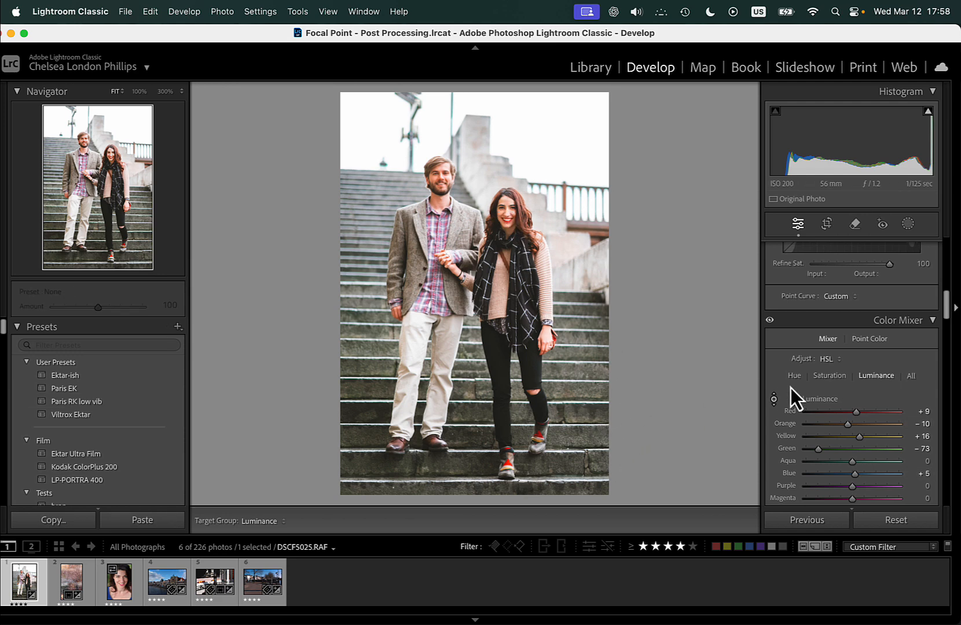
# Adjust the woman's skin luminance with the targeted adjustment, bringing red to -2 and orange to 0.
pyautogui.click(775, 400)
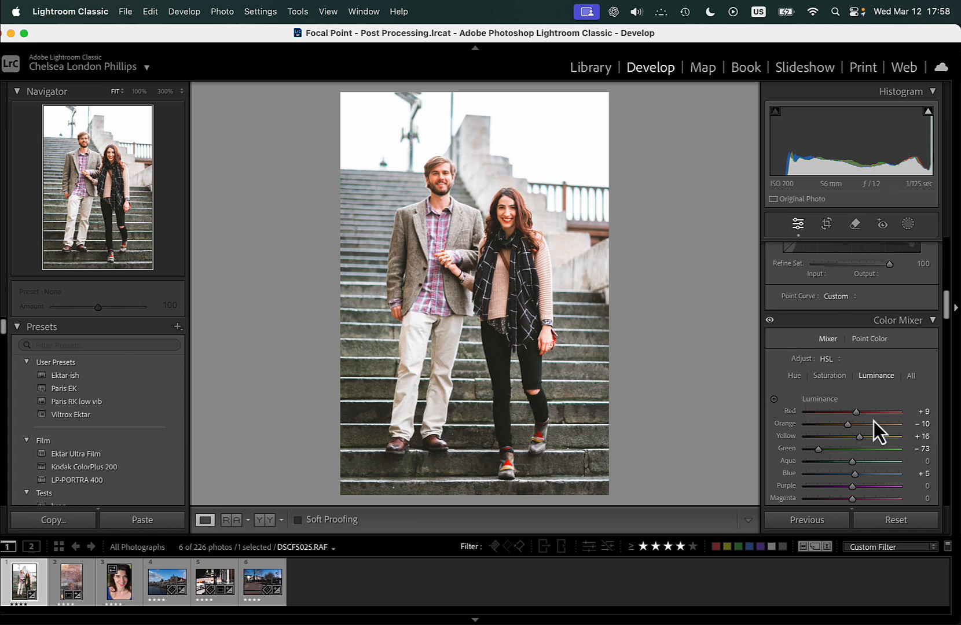
pyautogui.click(772, 402)
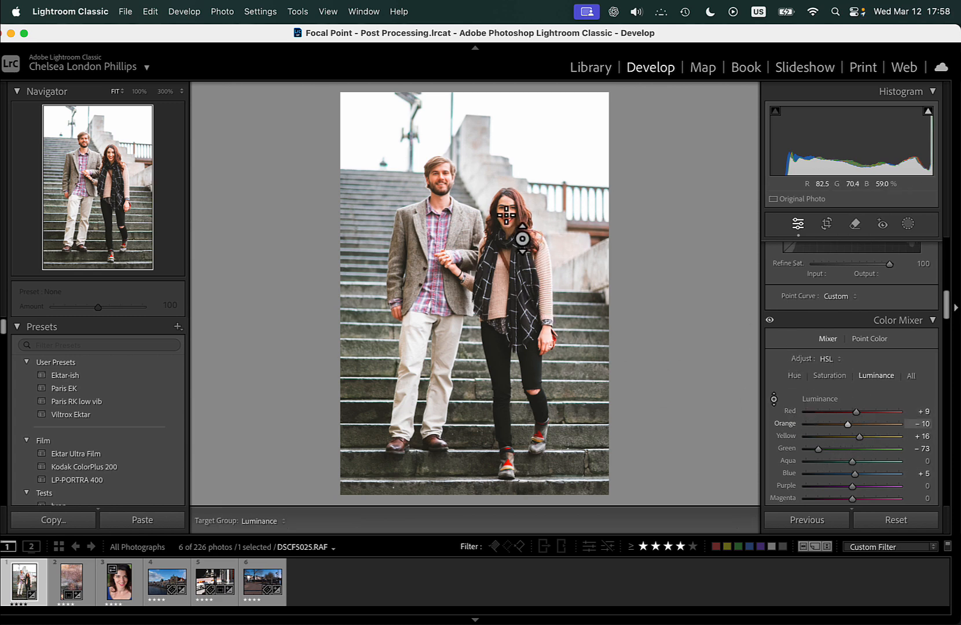
pyautogui.moveTo(506, 214); pyautogui.dragTo(511, 176)
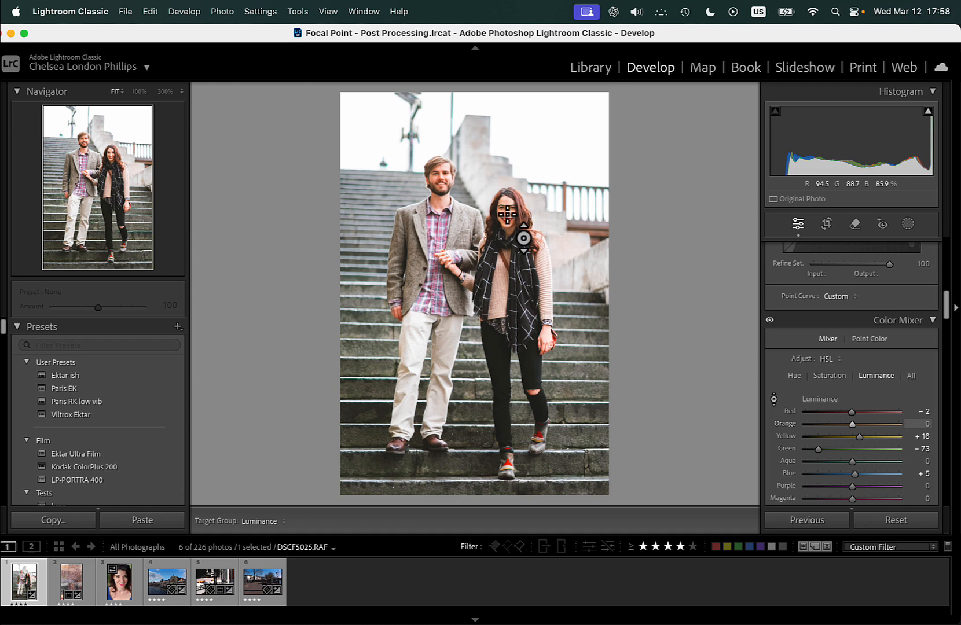
# Open the close-up portrait of the dark-haired woman in the blue top and examine both of her eyes up close.
pyautogui.click(121, 596)
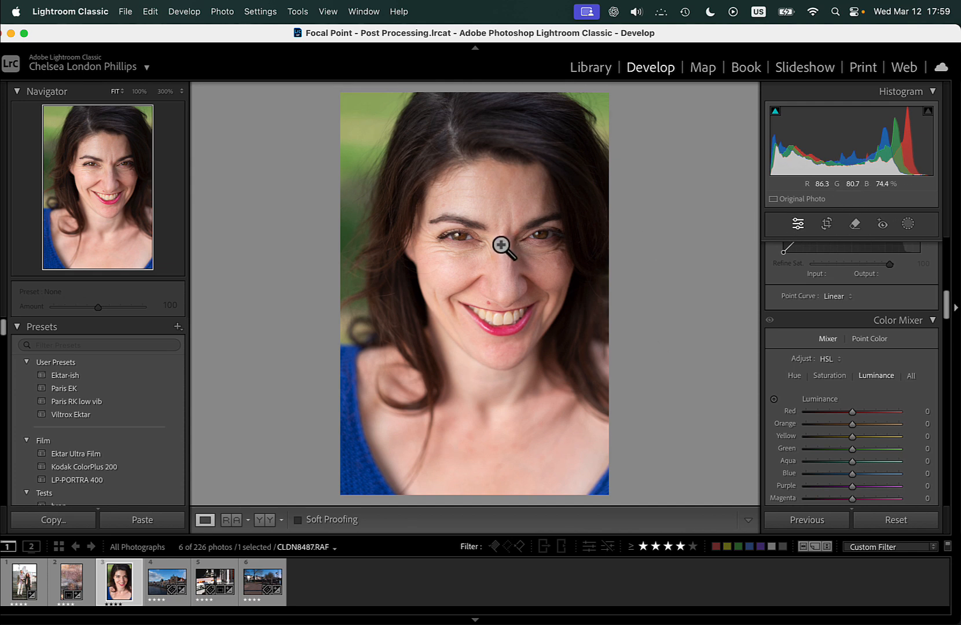
pyautogui.click(452, 238)
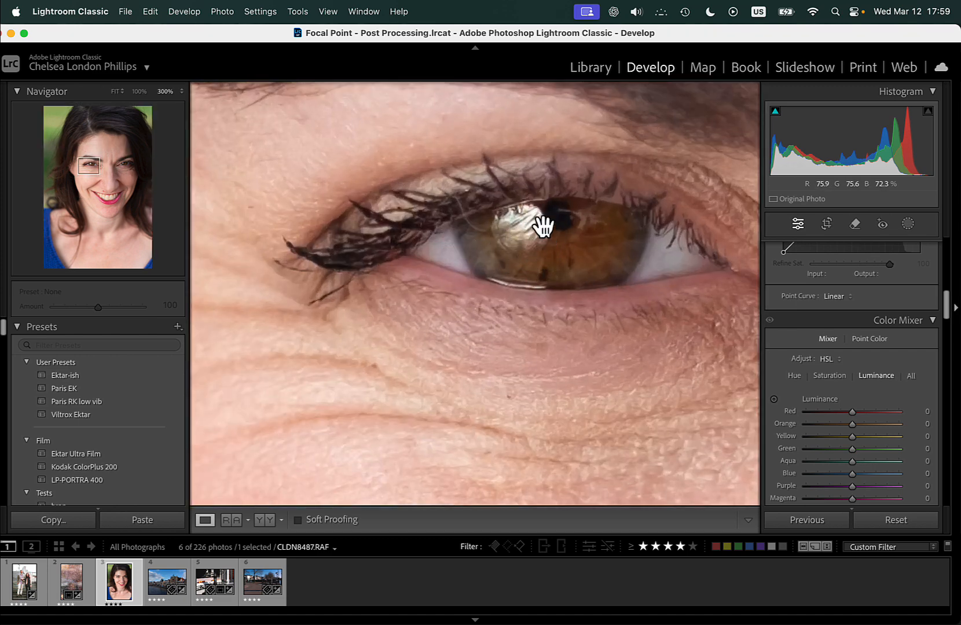
pyautogui.moveTo(582, 279); pyautogui.dragTo(326, 314)
pyautogui.moveTo(592, 317); pyautogui.dragTo(294, 337)
pyautogui.moveTo(489, 350); pyautogui.dragTo(220, 348)
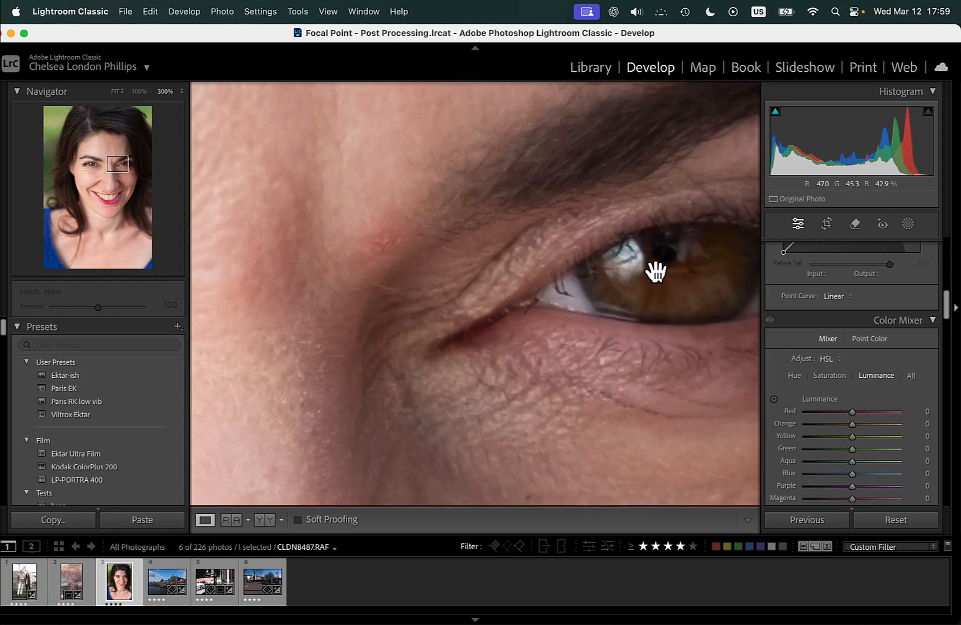
pyautogui.click(623, 296)
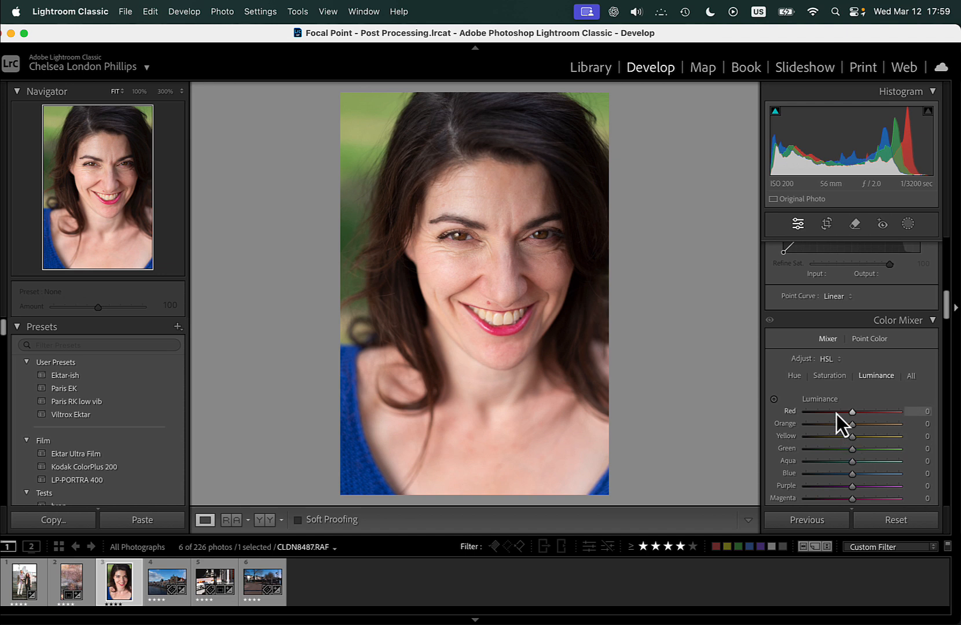
# Warm the portrait's white balance to a temperature of 5,586 and lower the tint slightly.
pyautogui.scroll(2, 847, 383)
pyautogui.scroll(10, 847, 382)
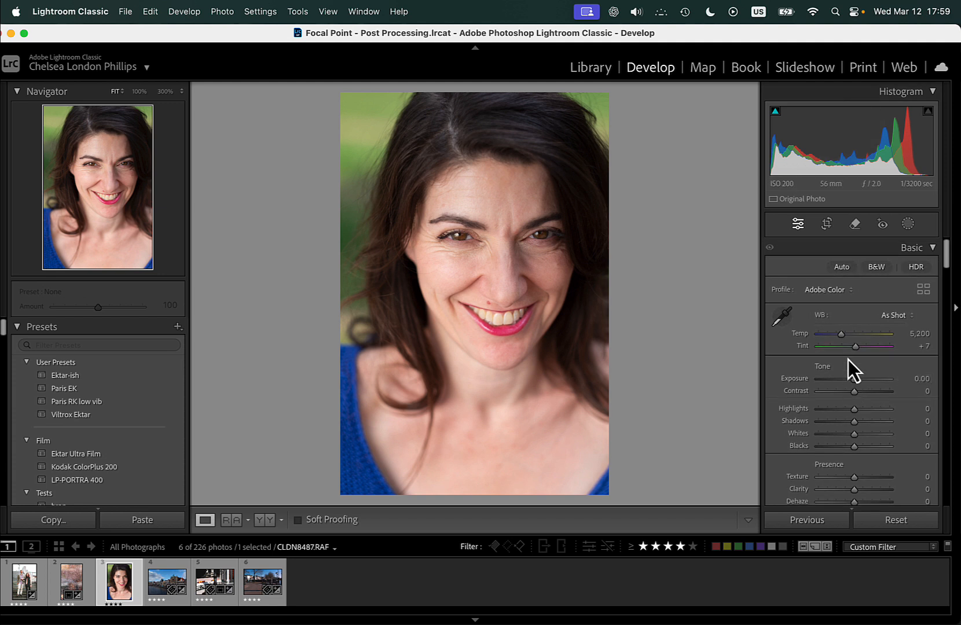
pyautogui.moveTo(842, 336); pyautogui.dragTo(844, 336)
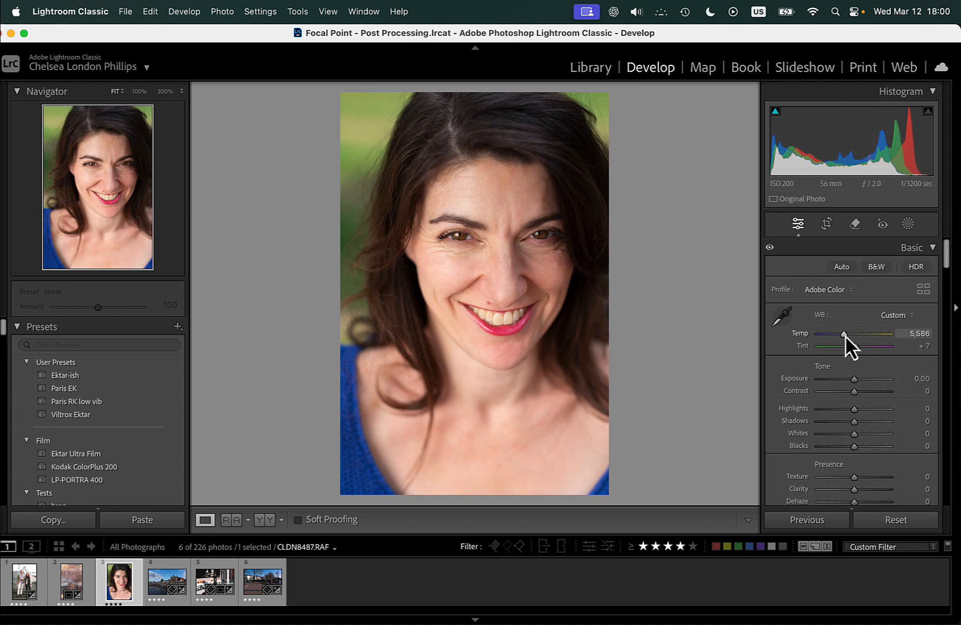
pyautogui.moveTo(858, 352); pyautogui.dragTo(856, 352)
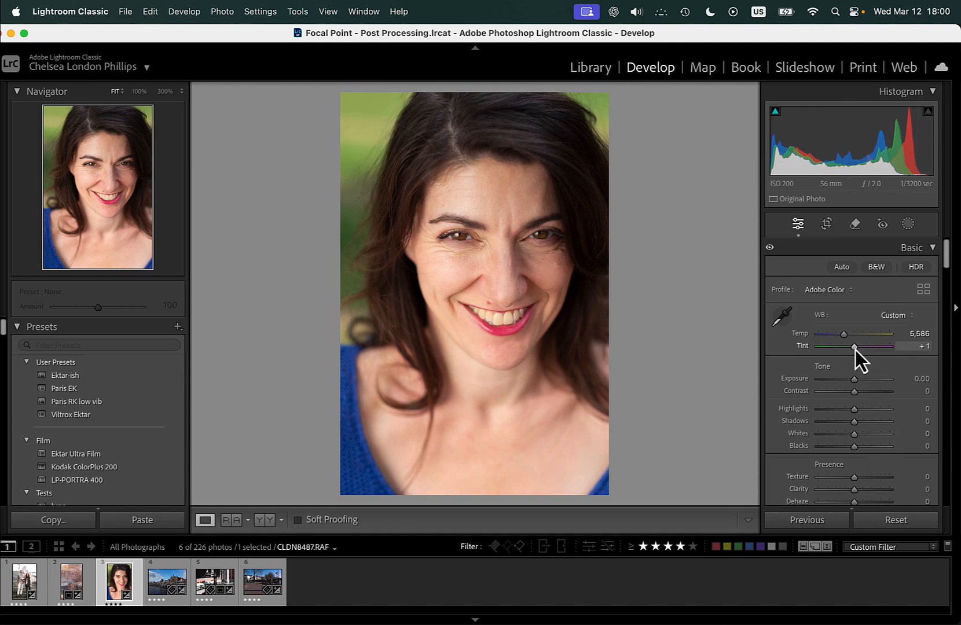
pyautogui.moveTo(854, 350); pyautogui.dragTo(856, 349)
# Mute and brighten the green background with targeted adjustments: saturation yellow -6 and green -39, luminance yellow +11 and green +27.
pyautogui.scroll(-10, 847, 446)
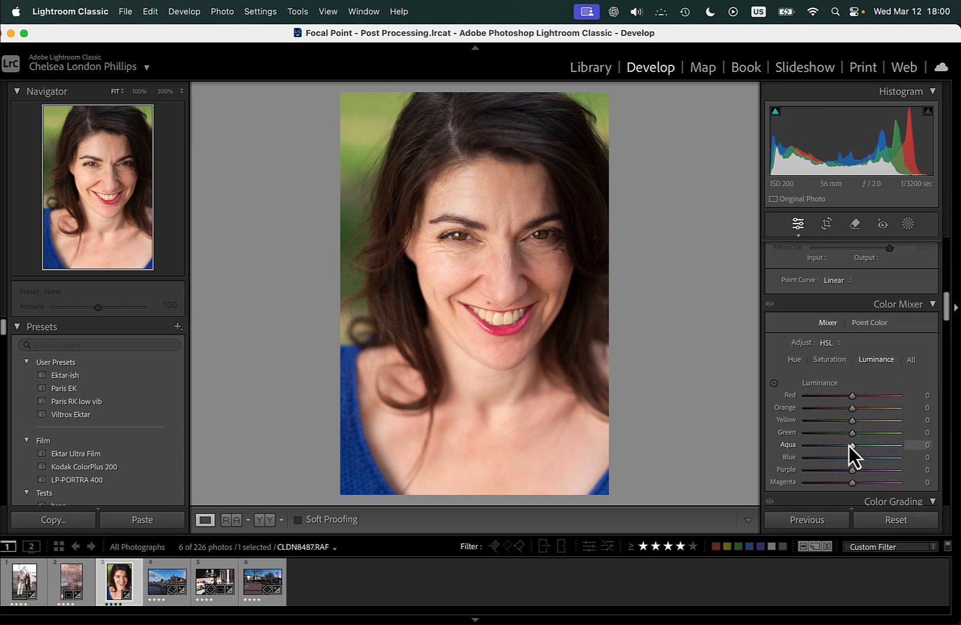
pyautogui.scroll(-2, 847, 445)
pyautogui.click(774, 331)
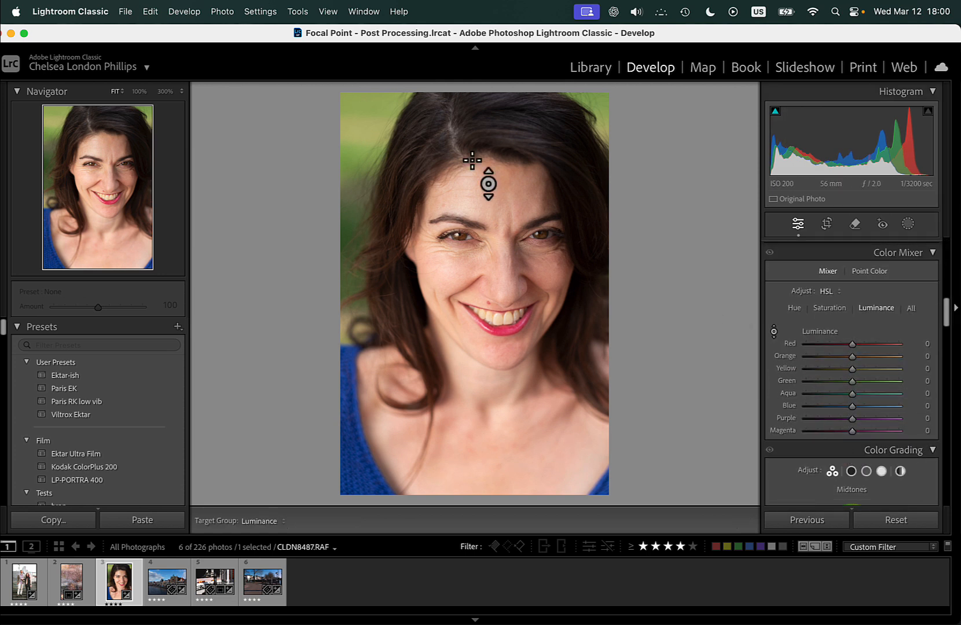
pyautogui.click(794, 309)
pyautogui.click(773, 334)
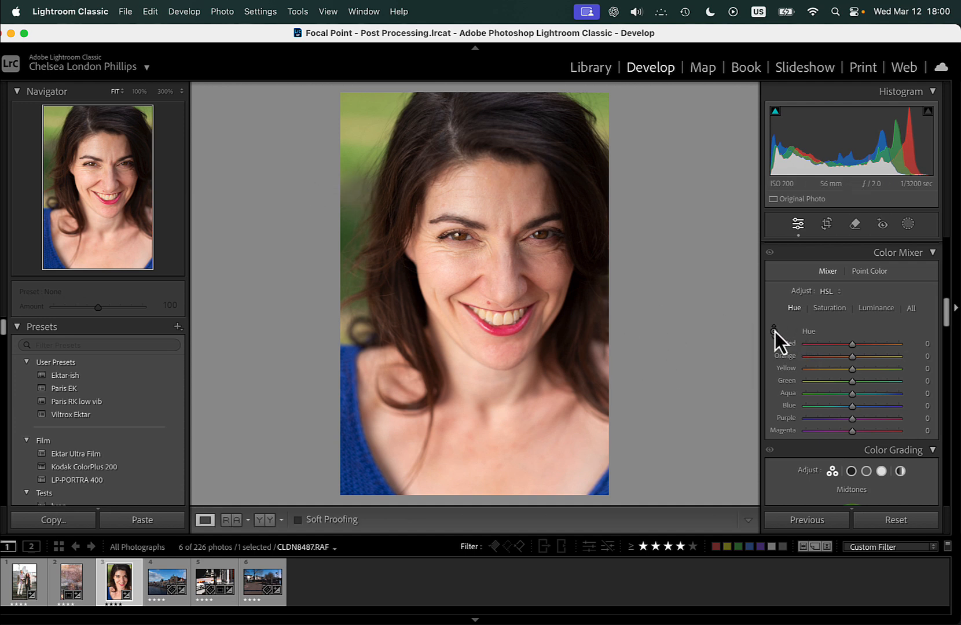
pyautogui.click(774, 332)
pyautogui.moveTo(350, 191); pyautogui.dragTo(347, 237)
pyautogui.click(836, 311)
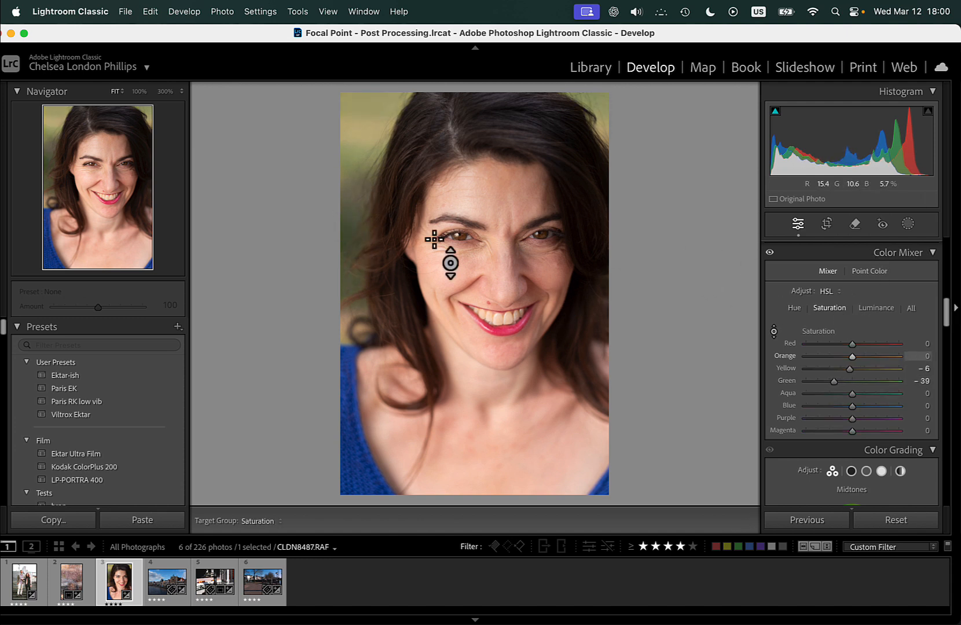
pyautogui.click(874, 311)
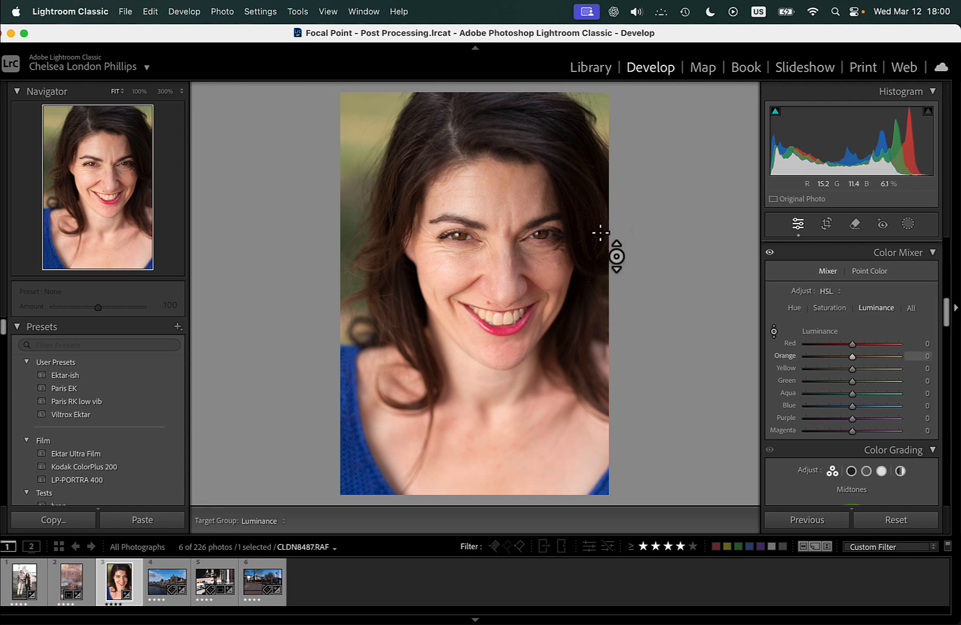
pyautogui.moveTo(345, 173)
pyautogui.mouseDown()
pyautogui.moveTo(343, 115)
pyautogui.moveTo(343, 163)
pyautogui.mouseUp()
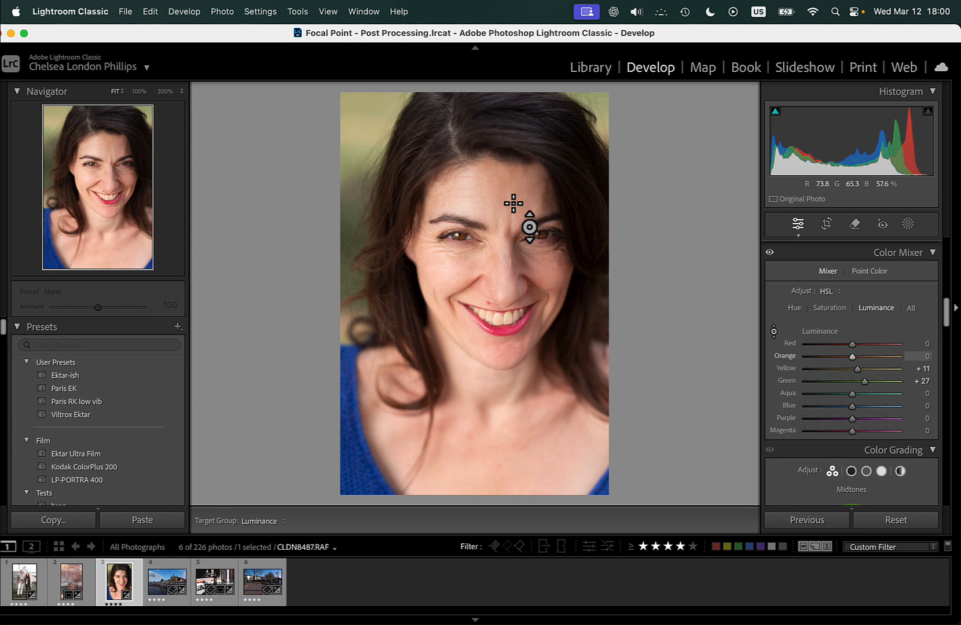
# Brighten the woman's skin with the targeted luminance adjustment, bringing red to +9 and orange to +16.
pyautogui.moveTo(509, 217); pyautogui.dragTo(509, 199)
pyautogui.moveTo(524, 221); pyautogui.dragTo(523, 227)
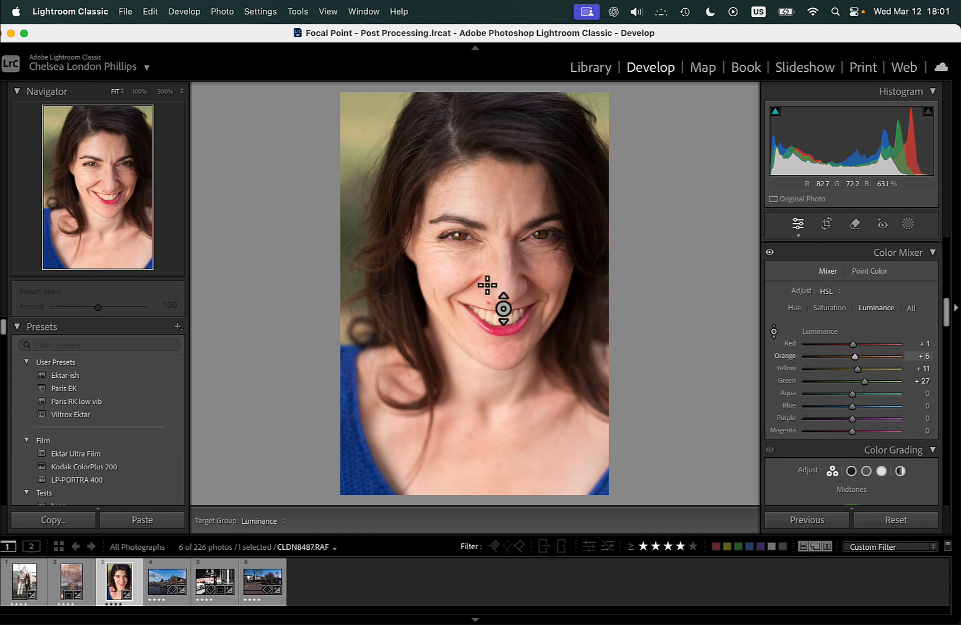
pyautogui.moveTo(547, 274); pyautogui.dragTo(547, 254)
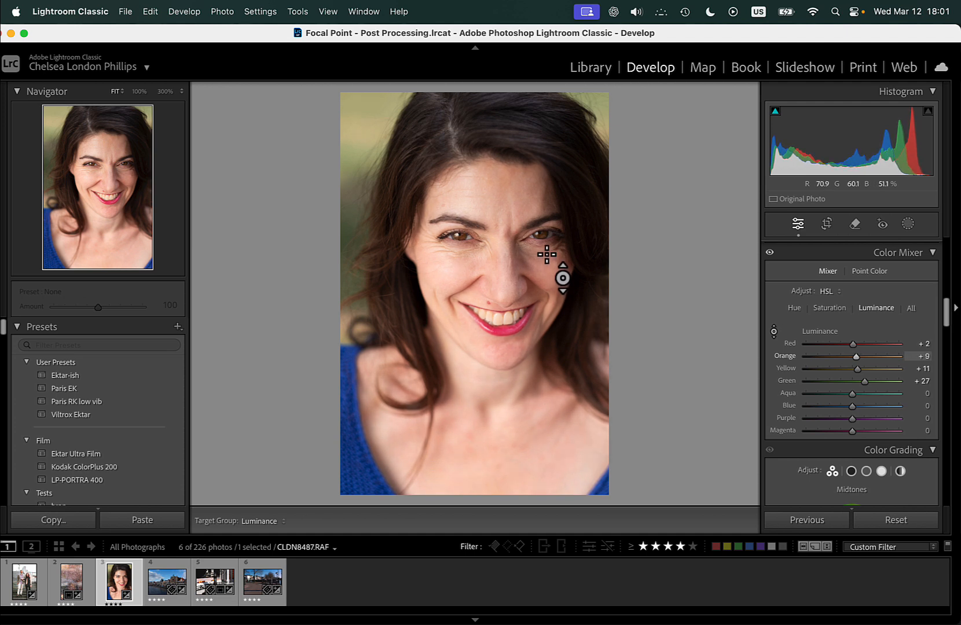
pyautogui.moveTo(450, 273); pyautogui.dragTo(470, 188)
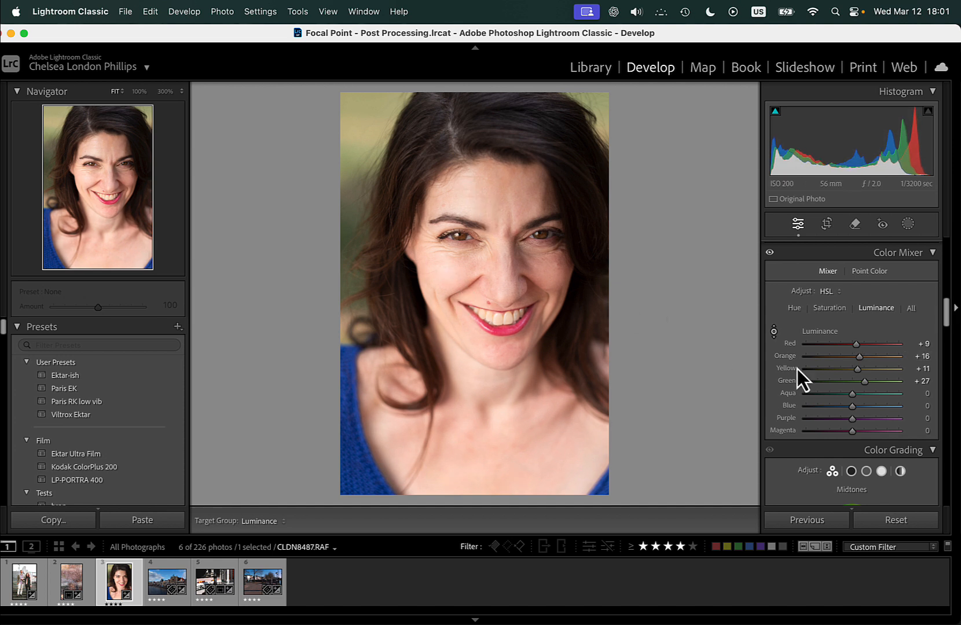
pyautogui.click(774, 332)
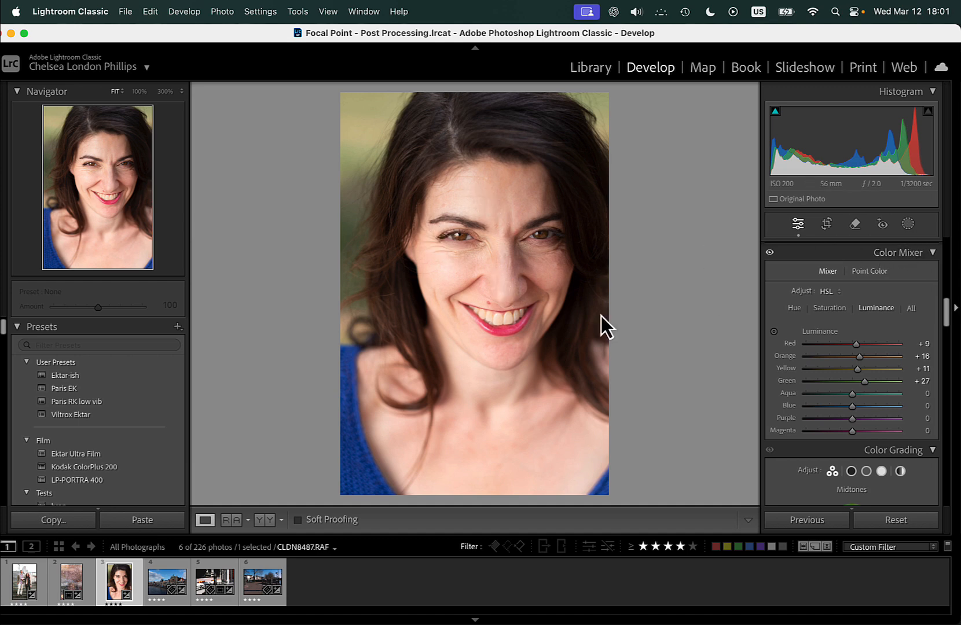
# Try generative AI removal on the red blemish above the upper lip, compare before and after, and undo it.
pyautogui.click(490, 313)
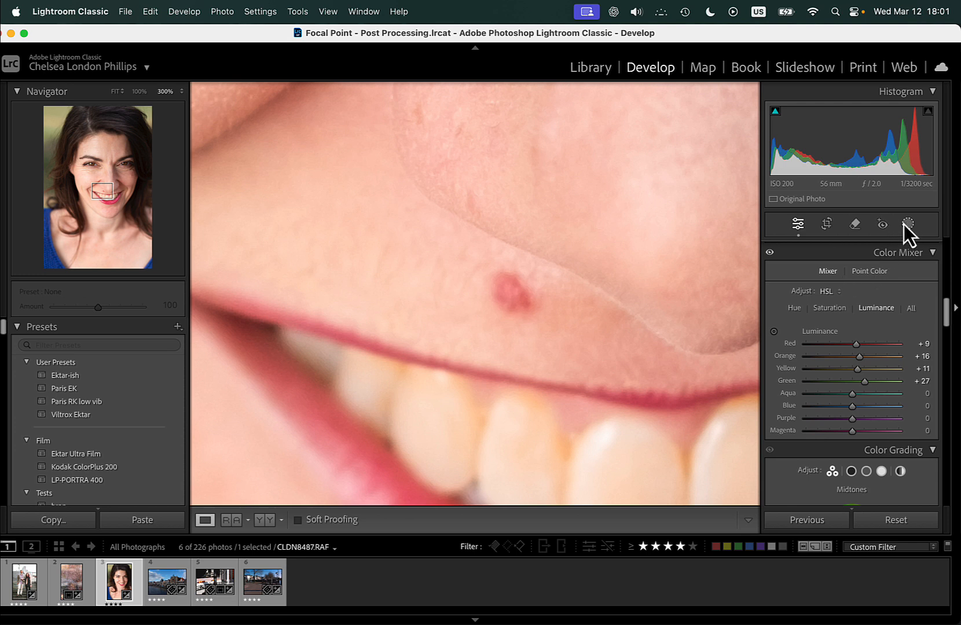
pyautogui.click(848, 229)
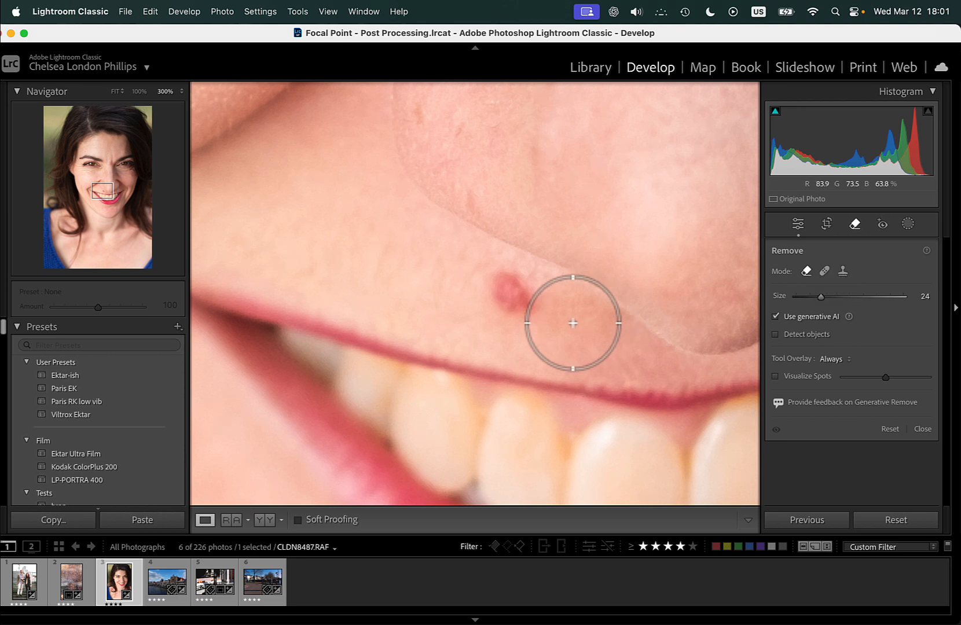
pyautogui.moveTo(510, 300); pyautogui.dragTo(496, 296)
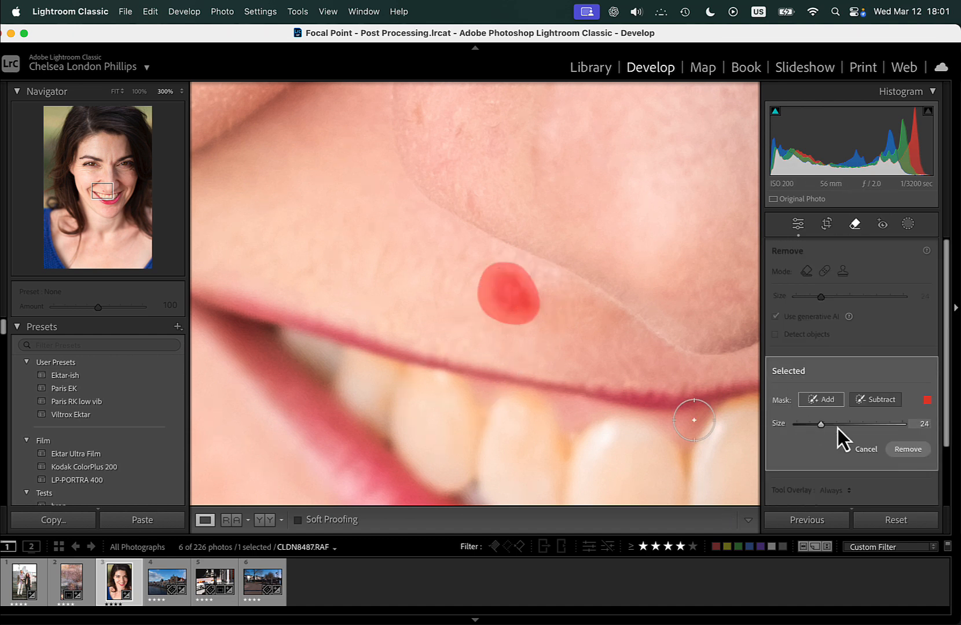
pyautogui.click(909, 451)
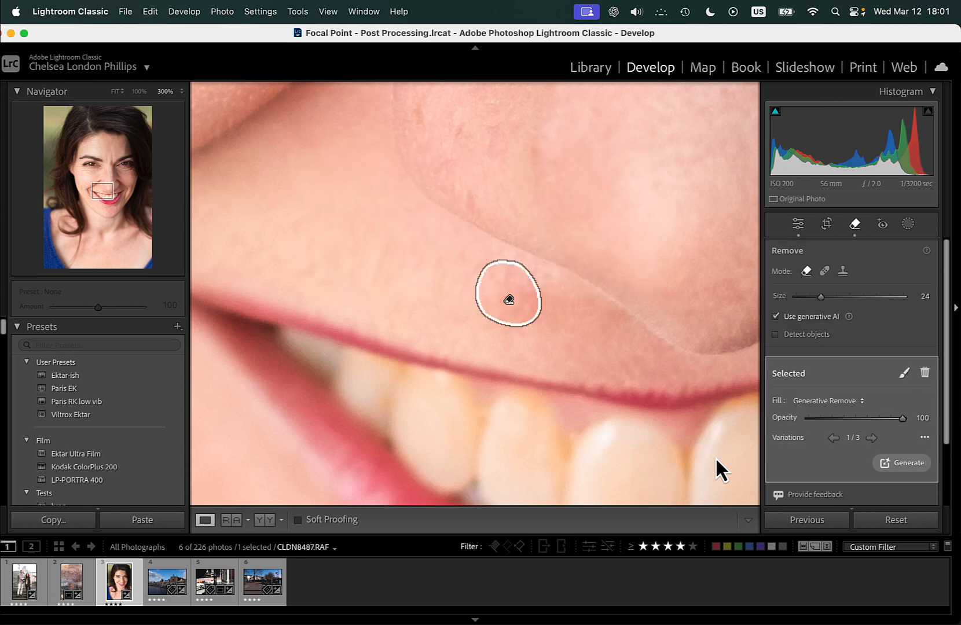
pyautogui.press('super+z')
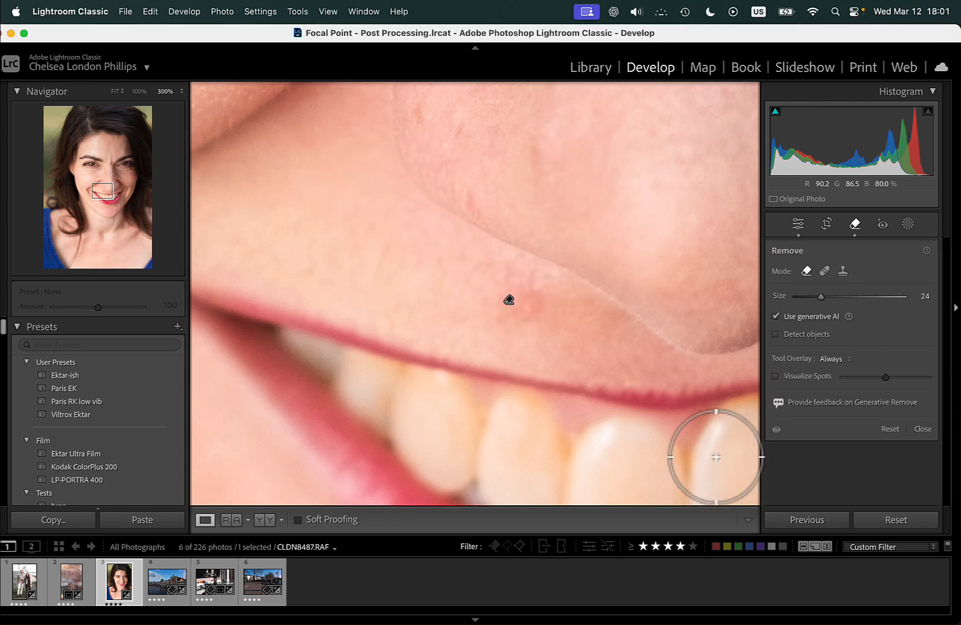
pyautogui.press('\\')
pyautogui.press('\\')
pyautogui.press('super+z')
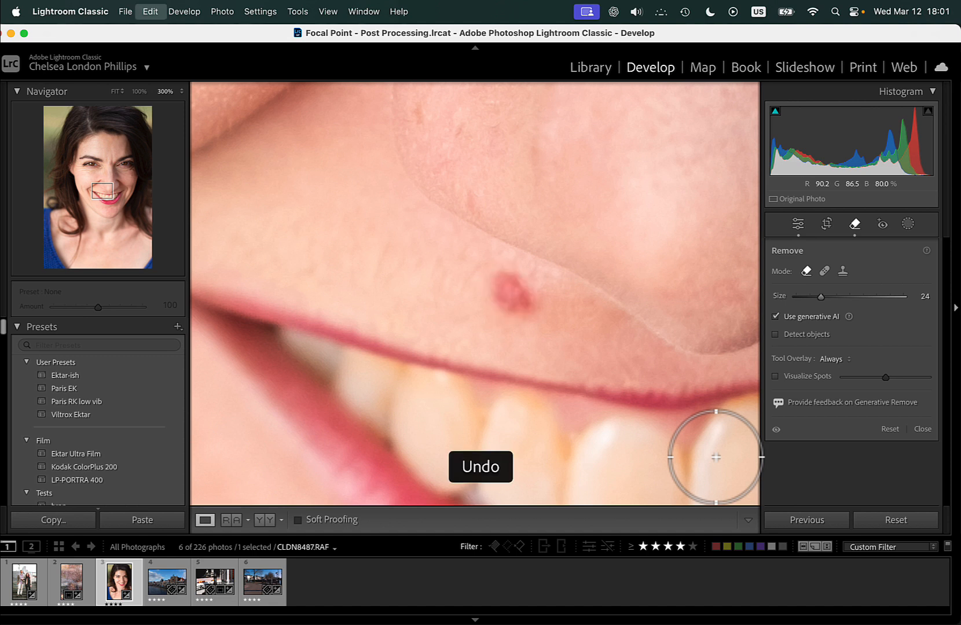
# Heal the red blemish above the upper lip at size 24 and reposition the healed spot over it.
pyautogui.click(826, 271)
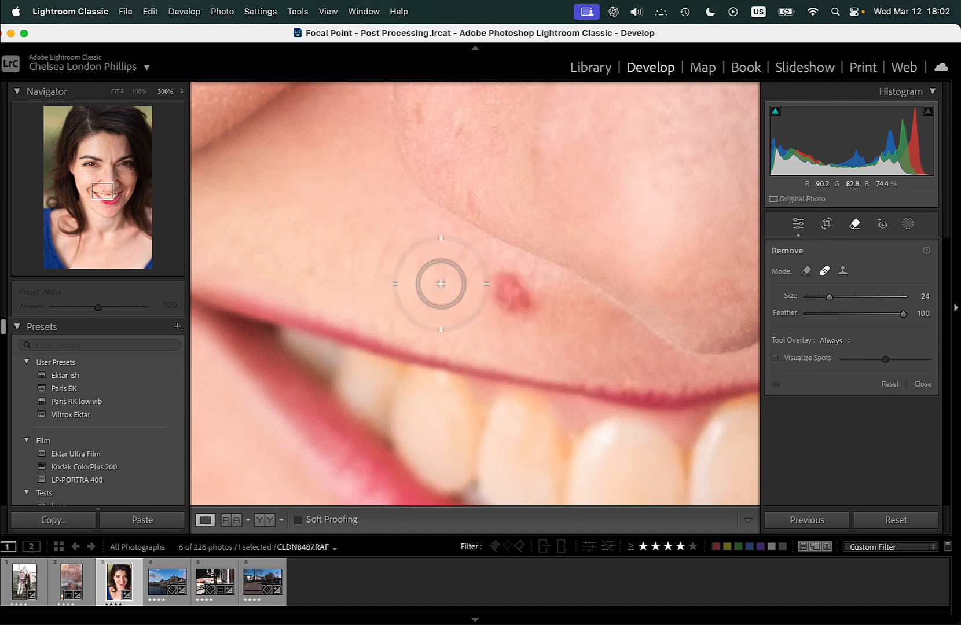
pyautogui.press('alt')
pyautogui.press('alt')
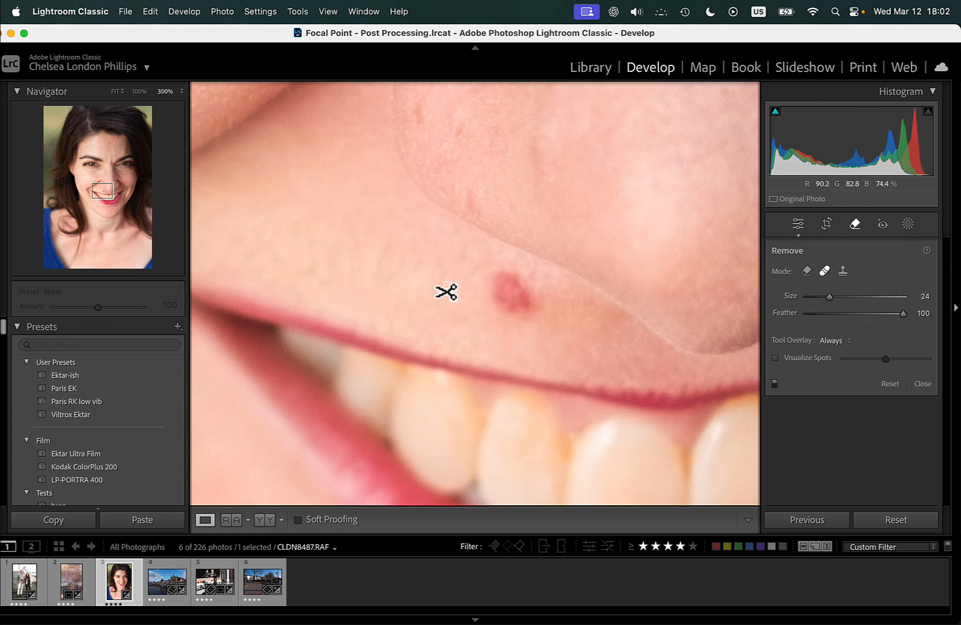
pyautogui.moveTo(451, 282); pyautogui.dragTo(418, 311)
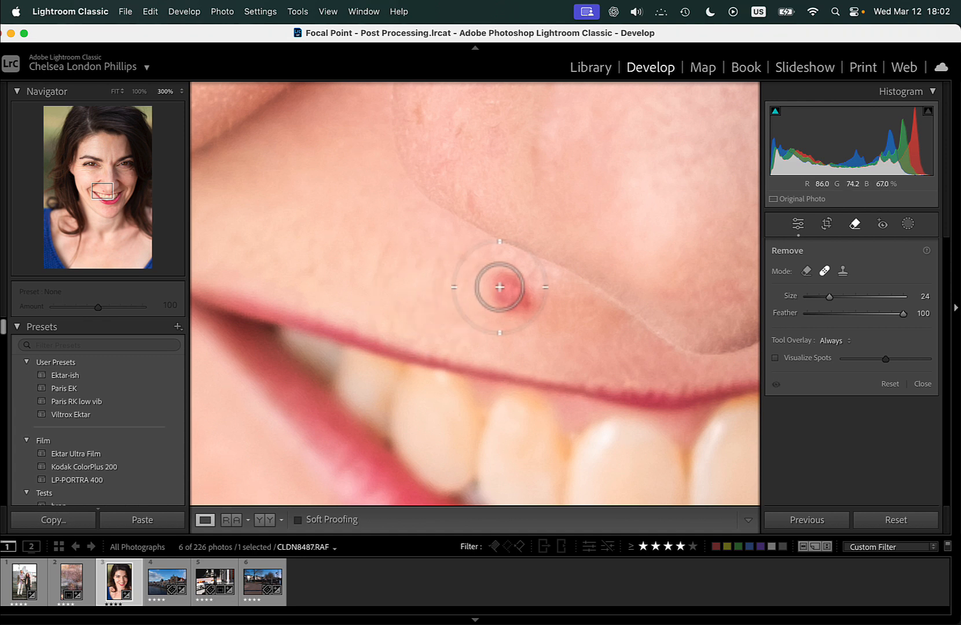
pyautogui.moveTo(499, 293)
pyautogui.mouseDown()
pyautogui.moveTo(520, 300)
pyautogui.moveTo(508, 286)
pyautogui.moveTo(469, 306)
pyautogui.moveTo(470, 285)
pyautogui.moveTo(461, 295)
pyautogui.mouseUp()
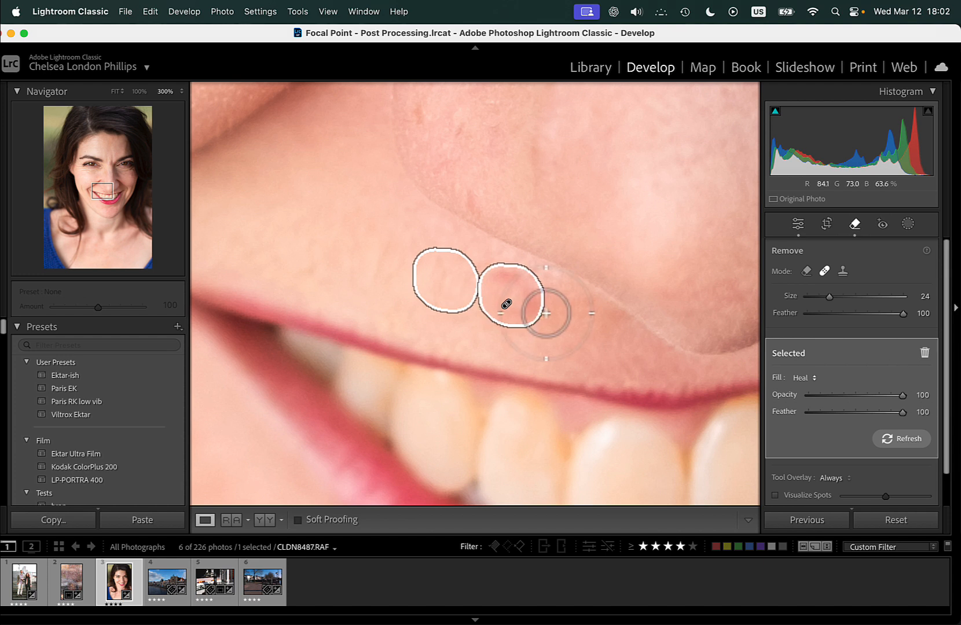
pyautogui.moveTo(524, 307); pyautogui.dragTo(527, 304)
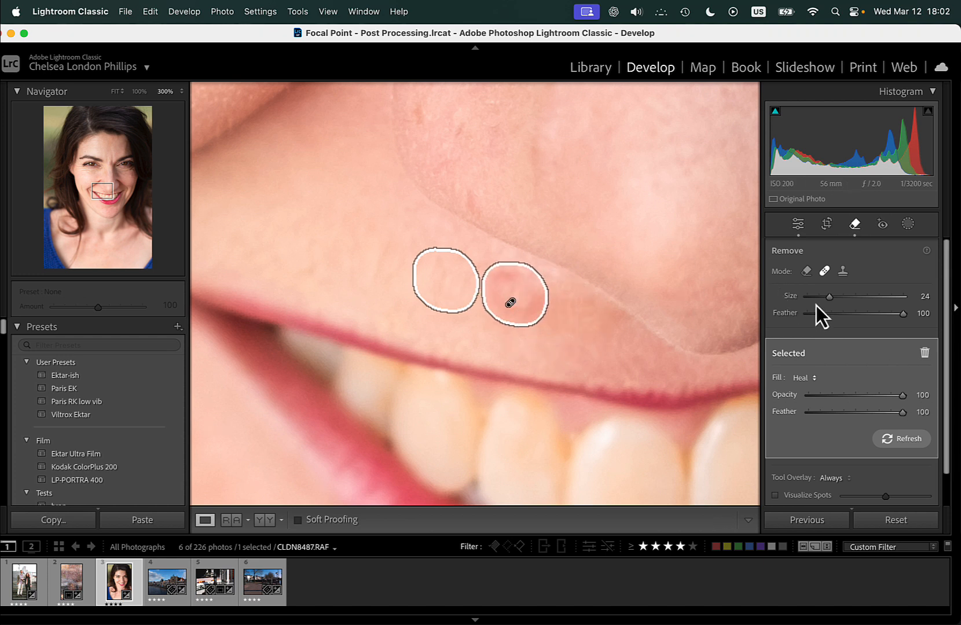
# Heal the remaining redness at the blemish's edge with the brush size at 28, and enlarge the brush to 31.
pyautogui.moveTo(829, 296); pyautogui.dragTo(832, 301)
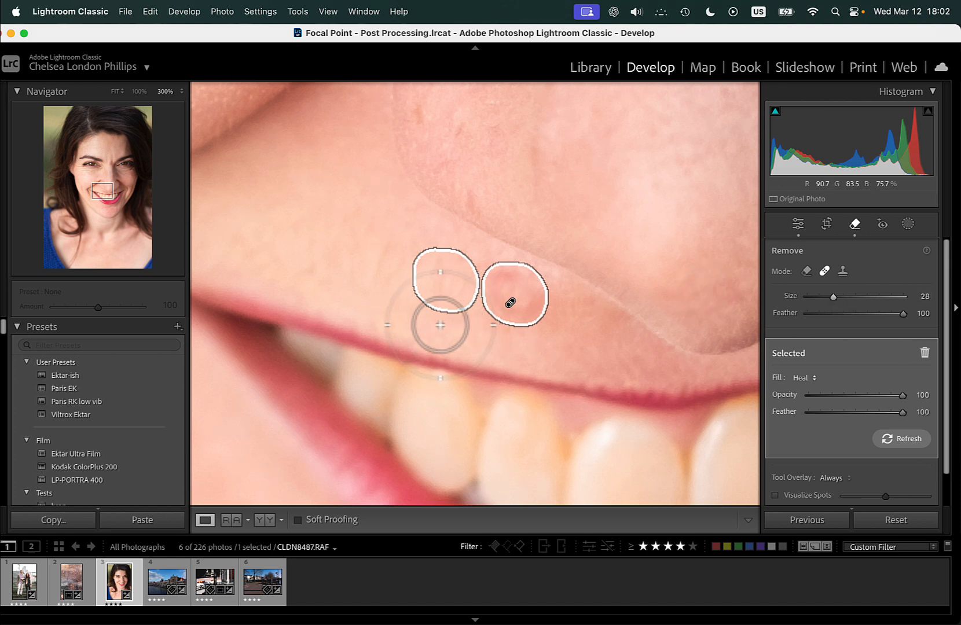
pyautogui.keyDown('alt'); pyautogui.click(485, 298); pyautogui.keyUp('alt')
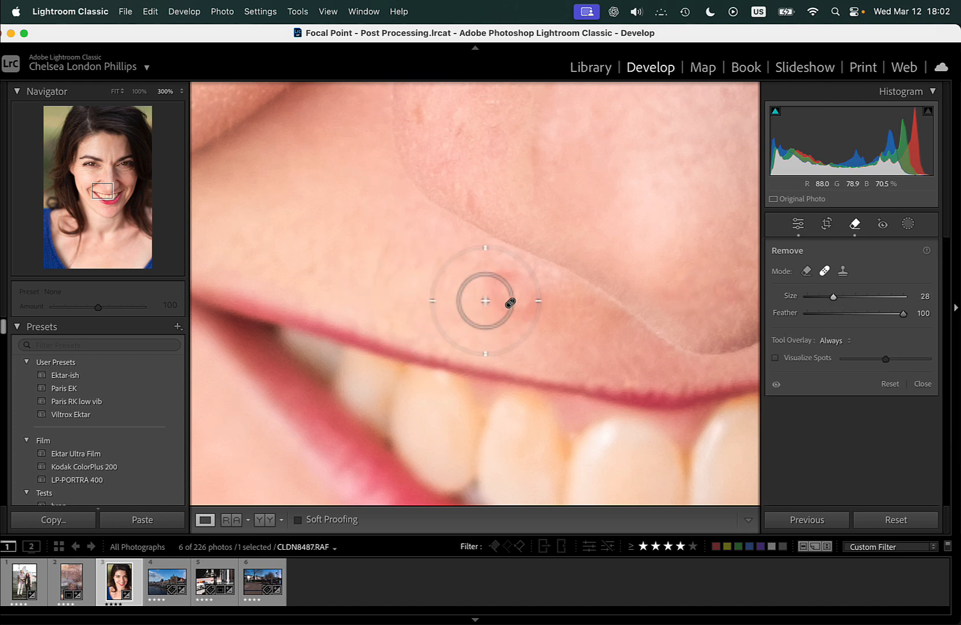
pyautogui.moveTo(485, 299)
pyautogui.mouseDown()
pyautogui.moveTo(527, 306)
pyautogui.moveTo(519, 289)
pyautogui.moveTo(482, 300)
pyautogui.mouseUp()
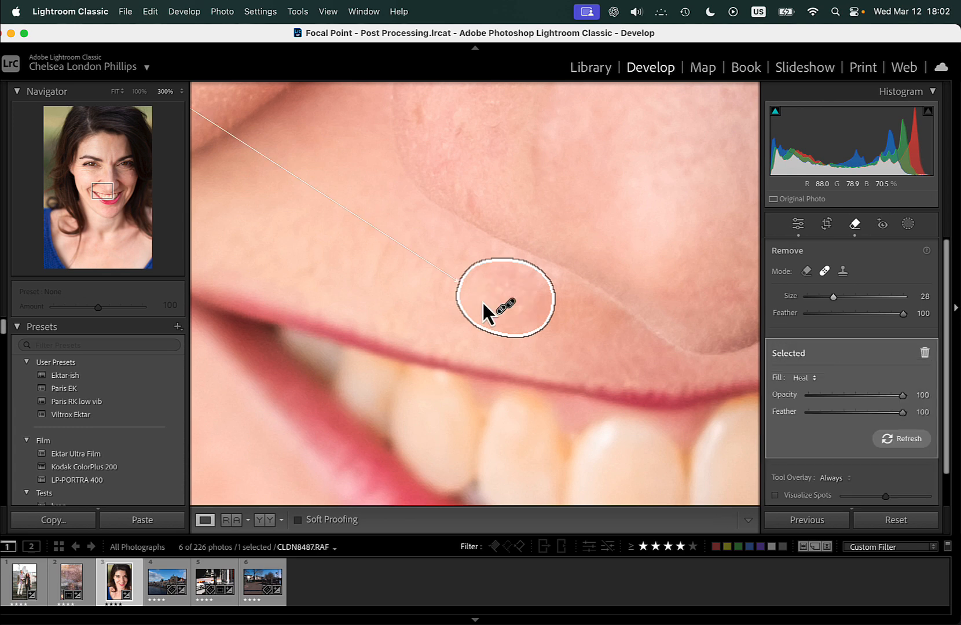
pyautogui.scroll(-3, 348, 231)
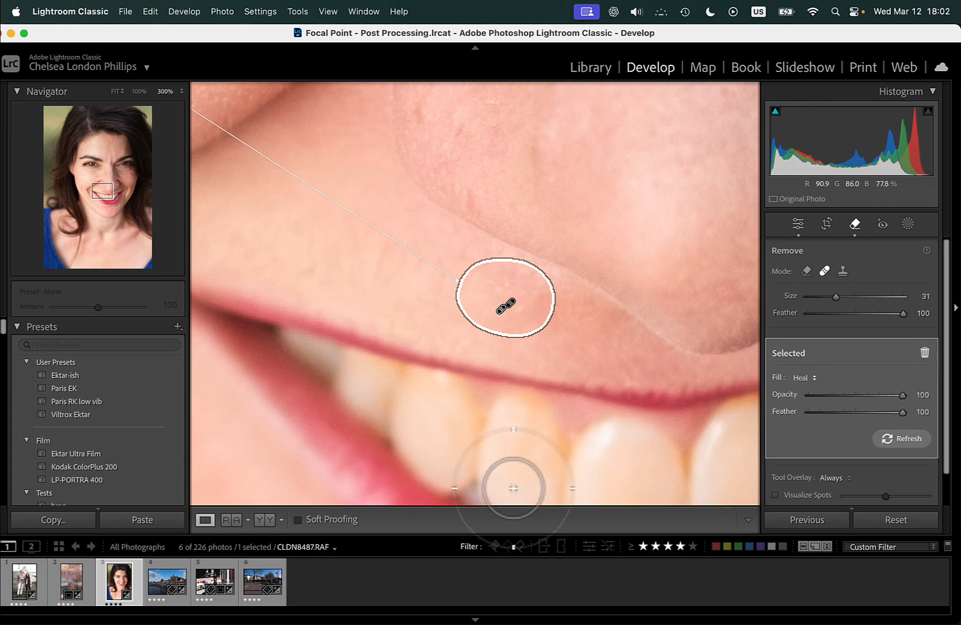
# Finish healing the upper-lip blemish, fit the whole portrait in view and return to the general edit settings.
pyautogui.moveTo(100, 200)
pyautogui.mouseDown()
pyautogui.moveTo(86, 186)
pyautogui.moveTo(94, 188)
pyautogui.mouseUp()
pyautogui.moveTo(509, 307)
pyautogui.mouseDown()
pyautogui.moveTo(618, 386)
pyautogui.moveTo(646, 421)
pyautogui.mouseUp()
pyautogui.press('Return')
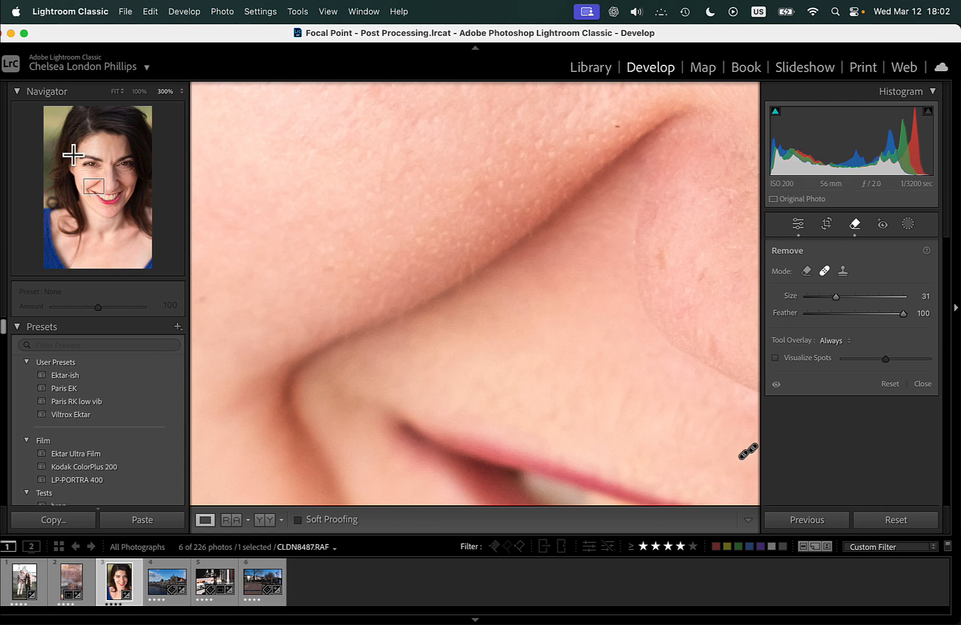
pyautogui.click(113, 93)
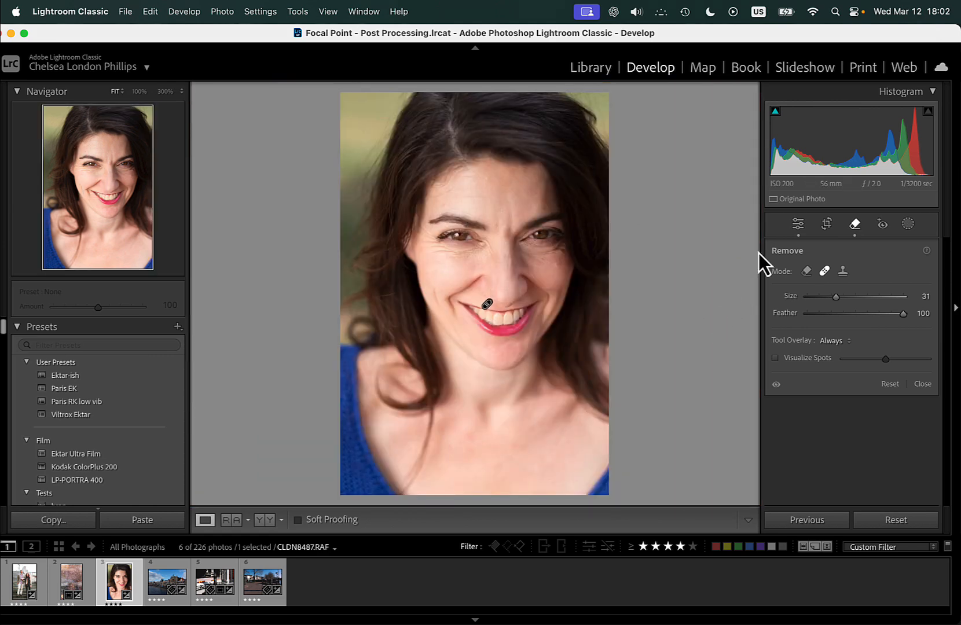
pyautogui.click(799, 227)
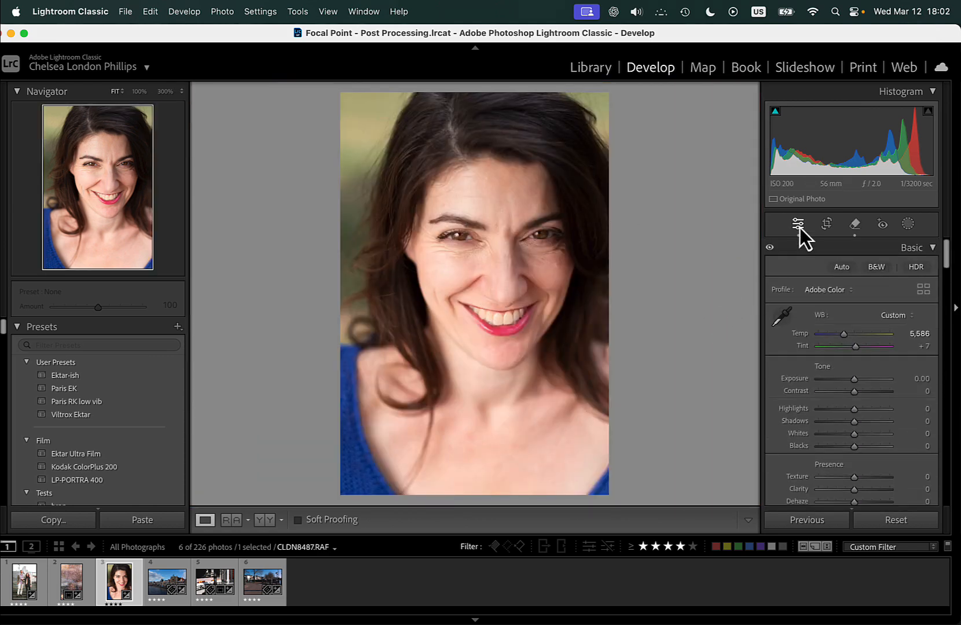
# Compare the portrait before and after the edits and inspect the healed skin above the lip at 300%.
pyautogui.press('\\')
pyautogui.press('\\')
pyautogui.press('\\')
pyautogui.press('\\')
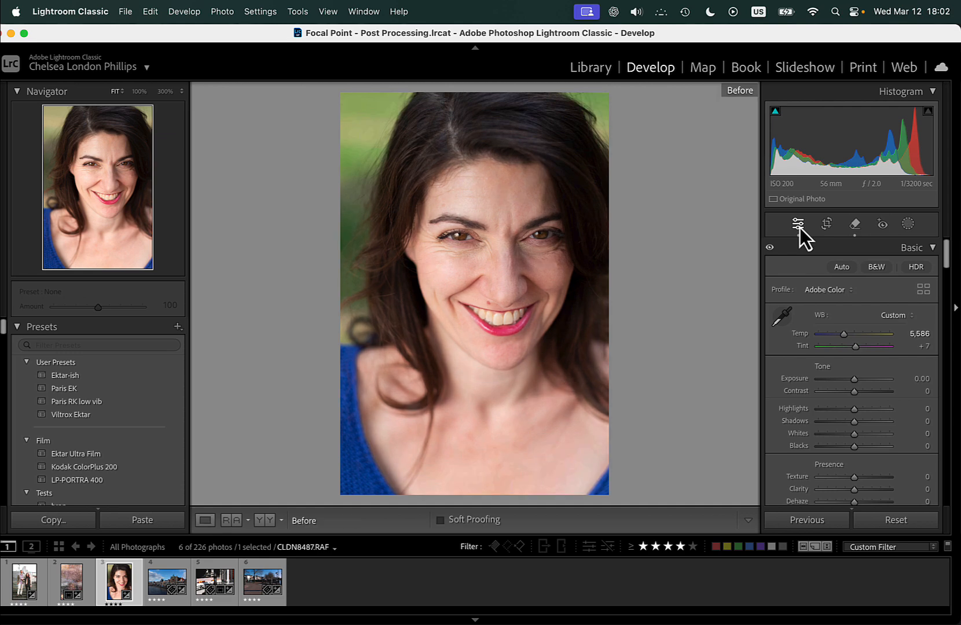
pyautogui.press('\\')
pyautogui.press('\\')
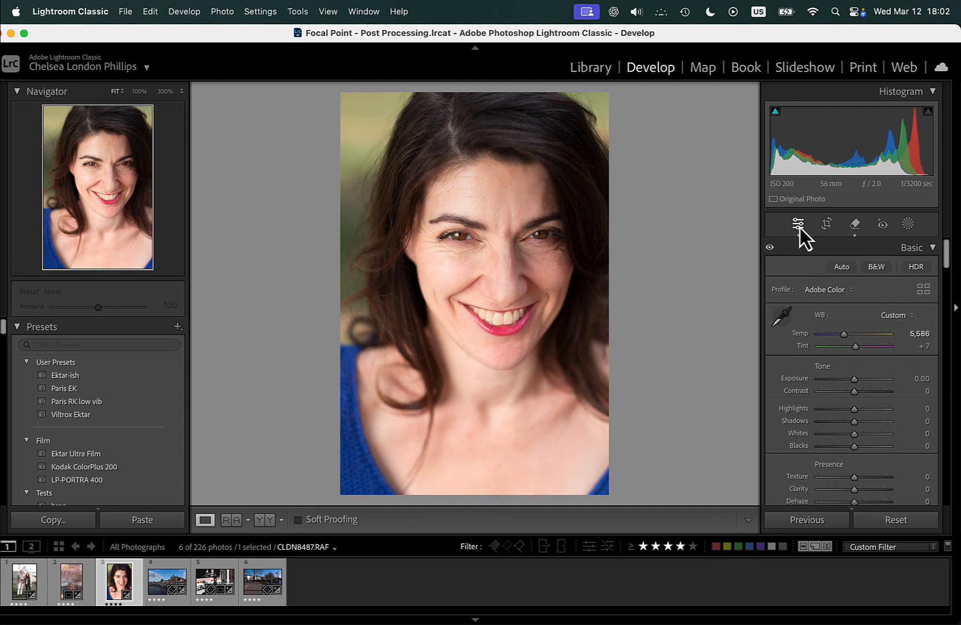
pyautogui.click(495, 315)
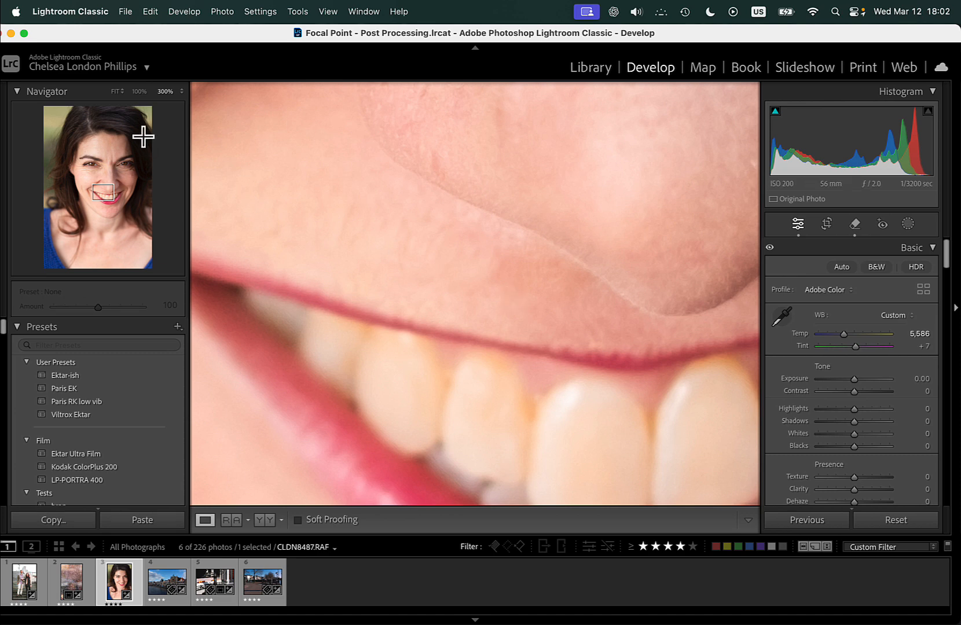
pyautogui.click(116, 91)
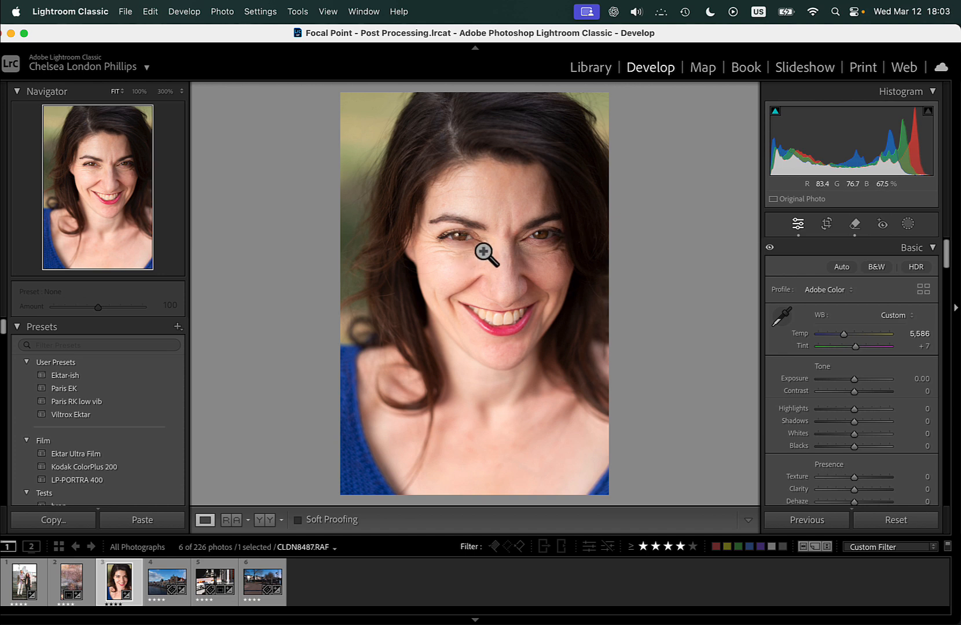
# Try Red Eye Correction on the woman's eyes and return to the general edit settings.
pyautogui.click(879, 223)
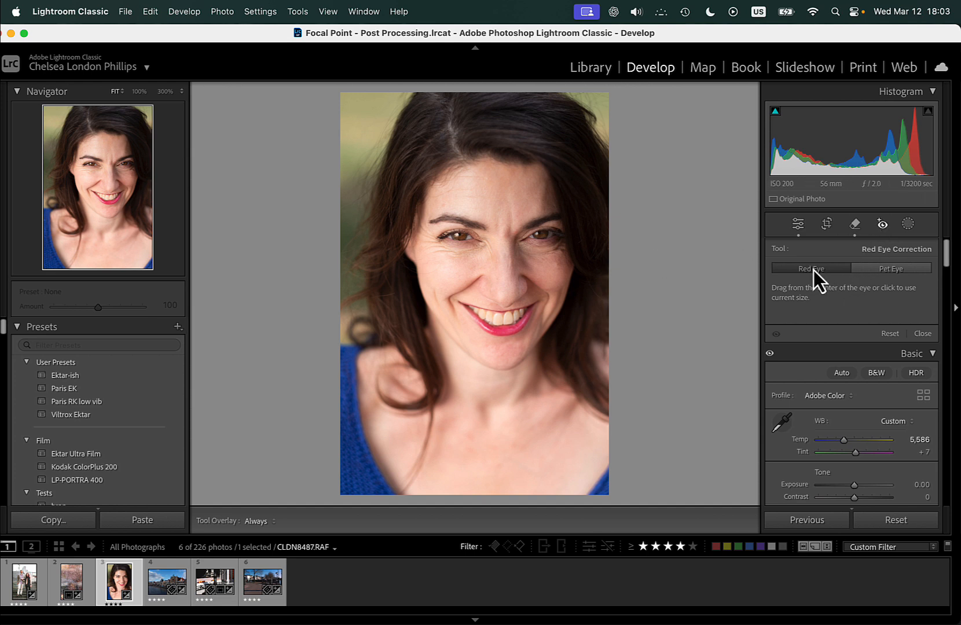
pyautogui.click(539, 234)
pyautogui.click(484, 262)
pyautogui.click(798, 226)
# Open the portrait in Adobe Photoshop 2025 and add a new empty layer above the background.
pyautogui.rightClick(526, 272)
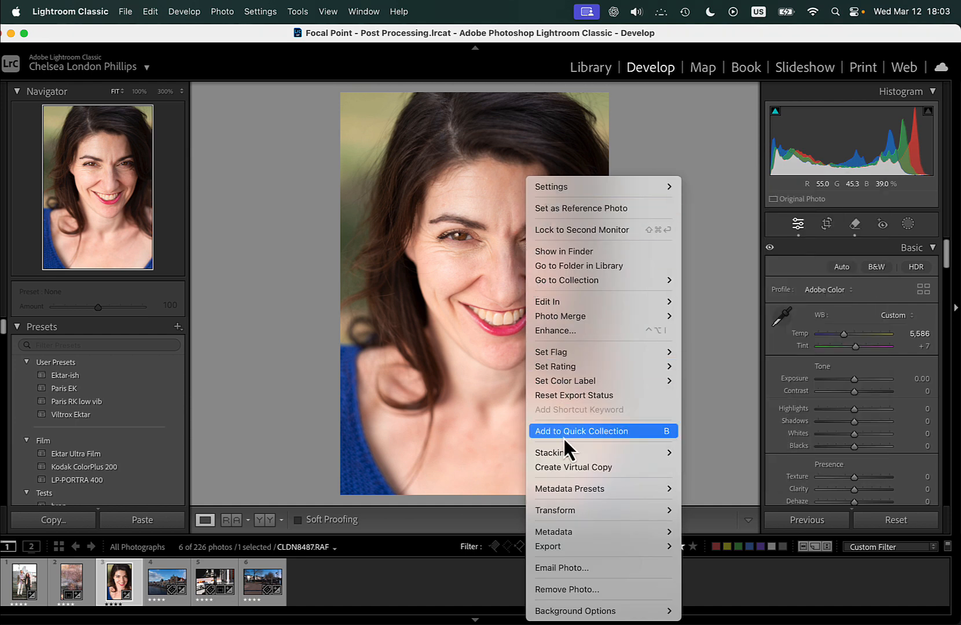
pyautogui.moveTo(565, 303)
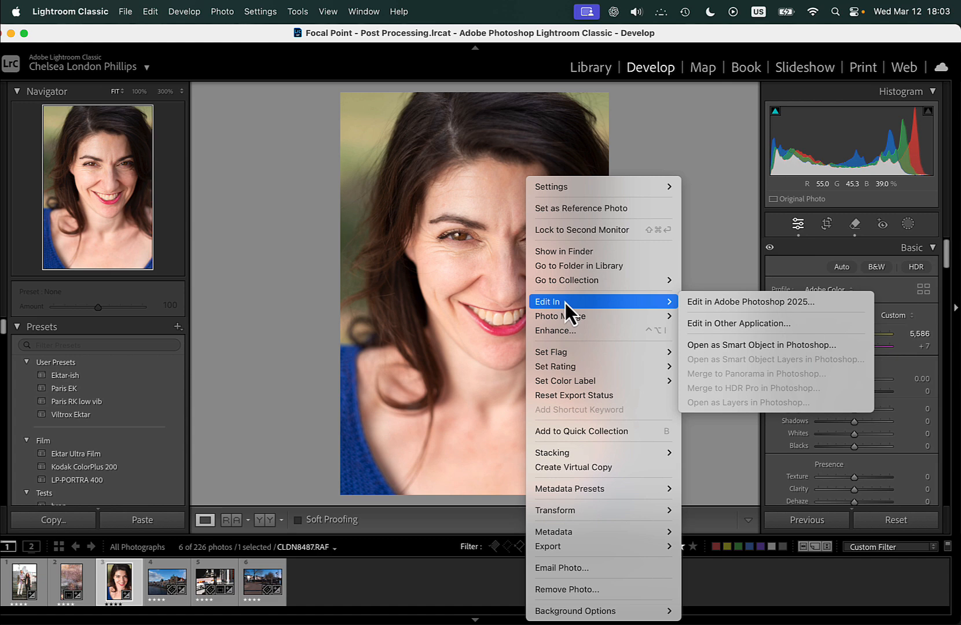
pyautogui.click(715, 302)
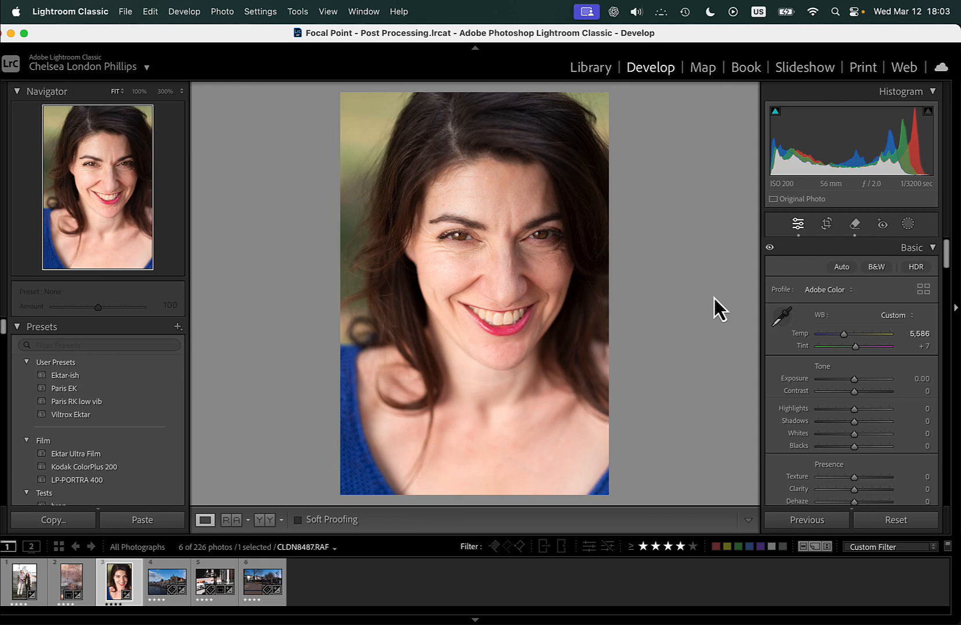
pyautogui.click(920, 616)
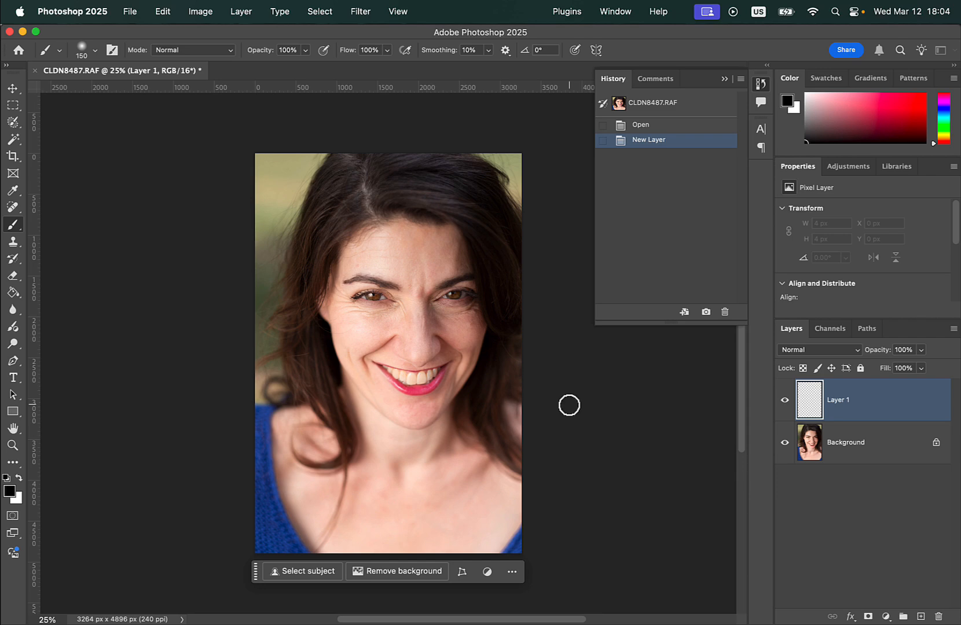
# Enlarge the face to 100% and collapse the edit history so both eyes are uncovered.
pyautogui.scroll(4, 567, 403)
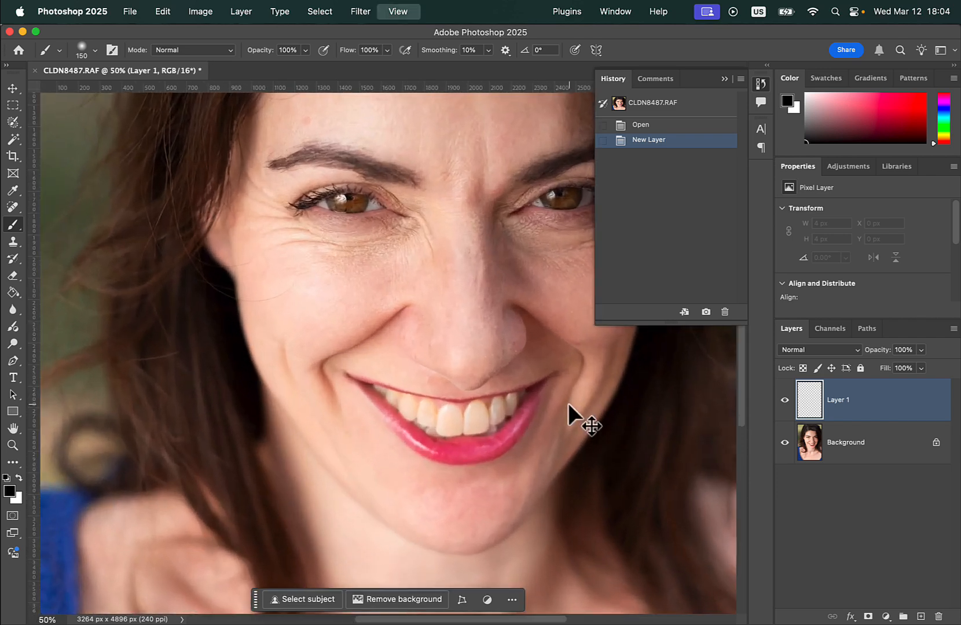
pyautogui.scroll(5, 392, 279)
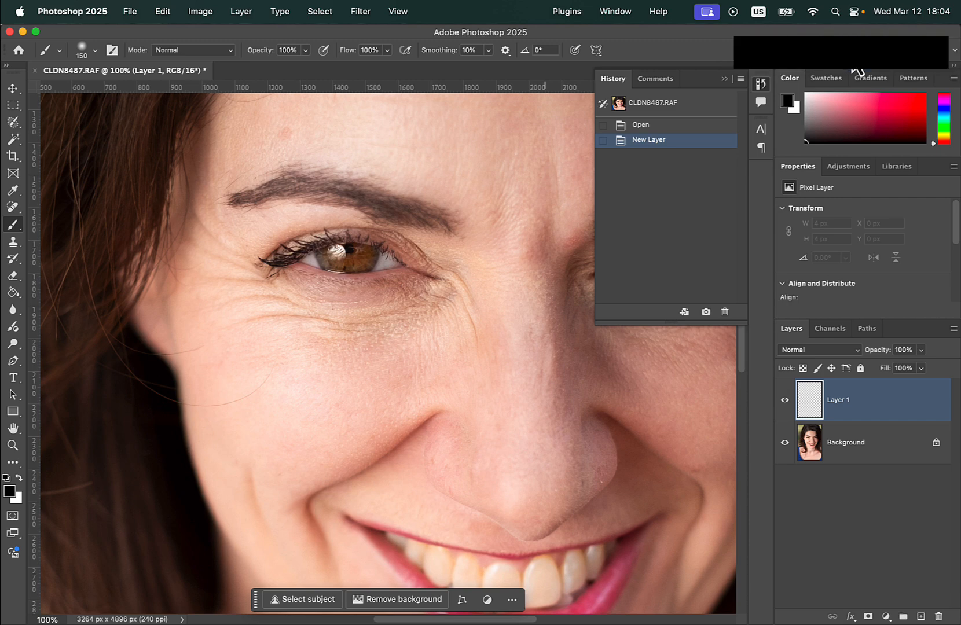
pyautogui.click(854, 12)
pyautogui.click(855, 12)
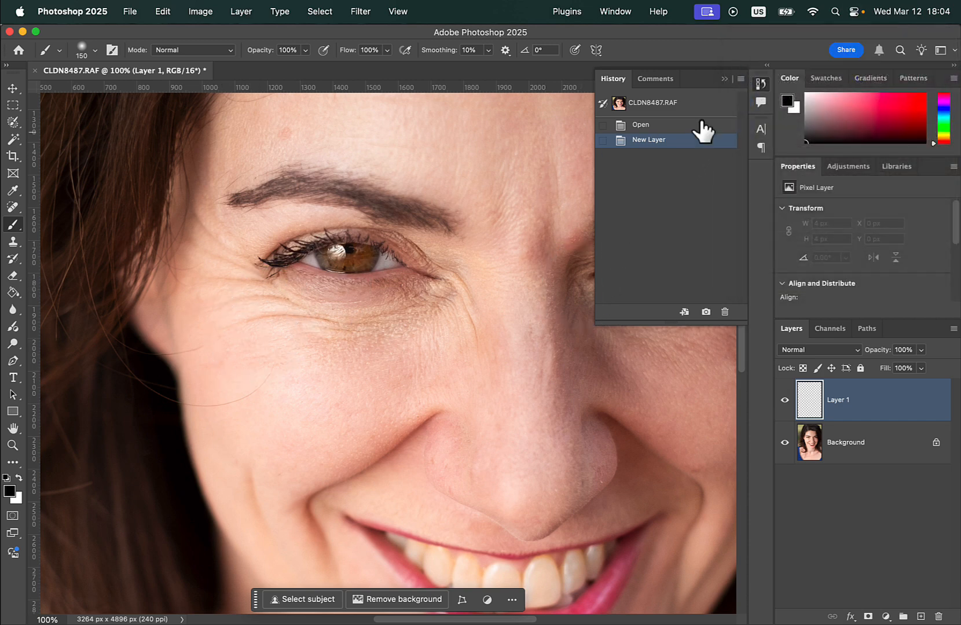
pyautogui.click(724, 79)
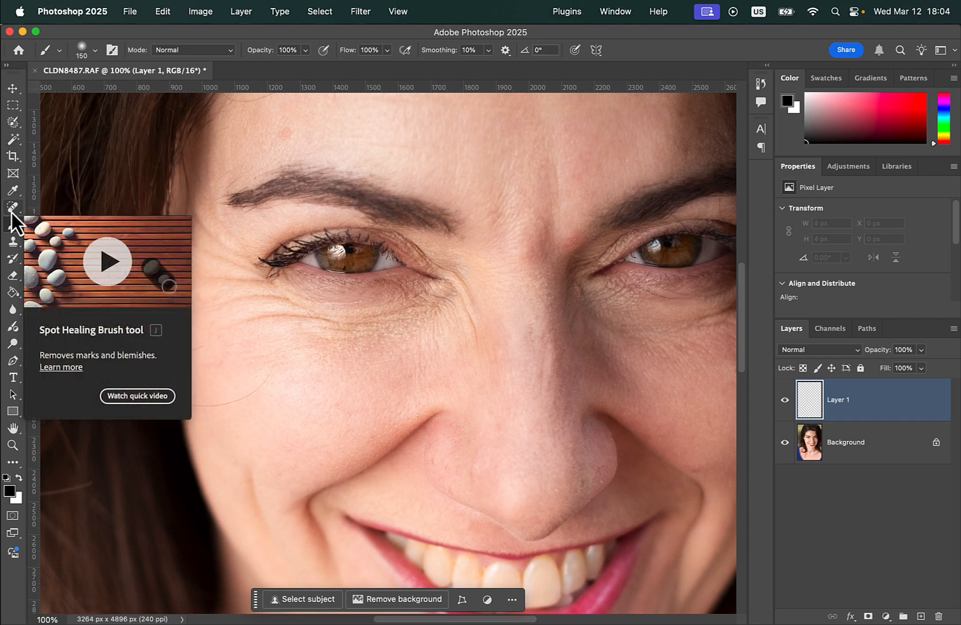
pyautogui.click(11, 213)
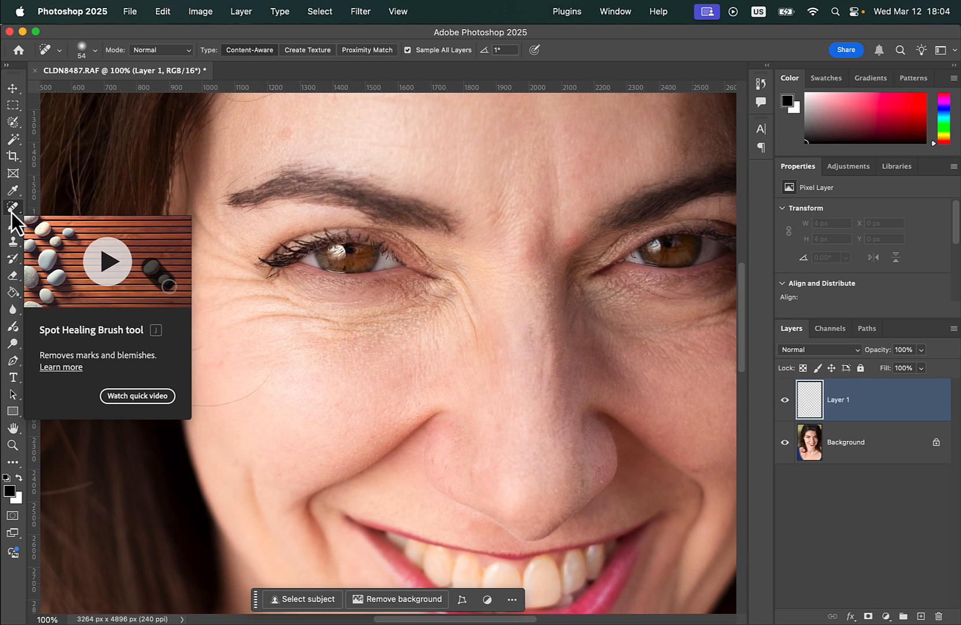
pyautogui.rightClick(12, 214)
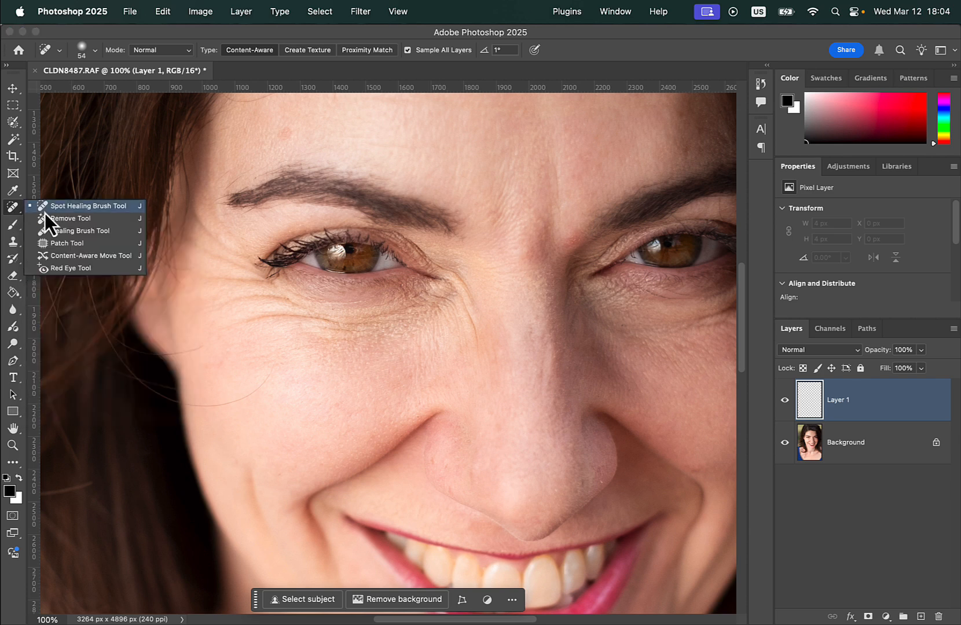
pyautogui.click(17, 126)
pyautogui.rightClick(16, 126)
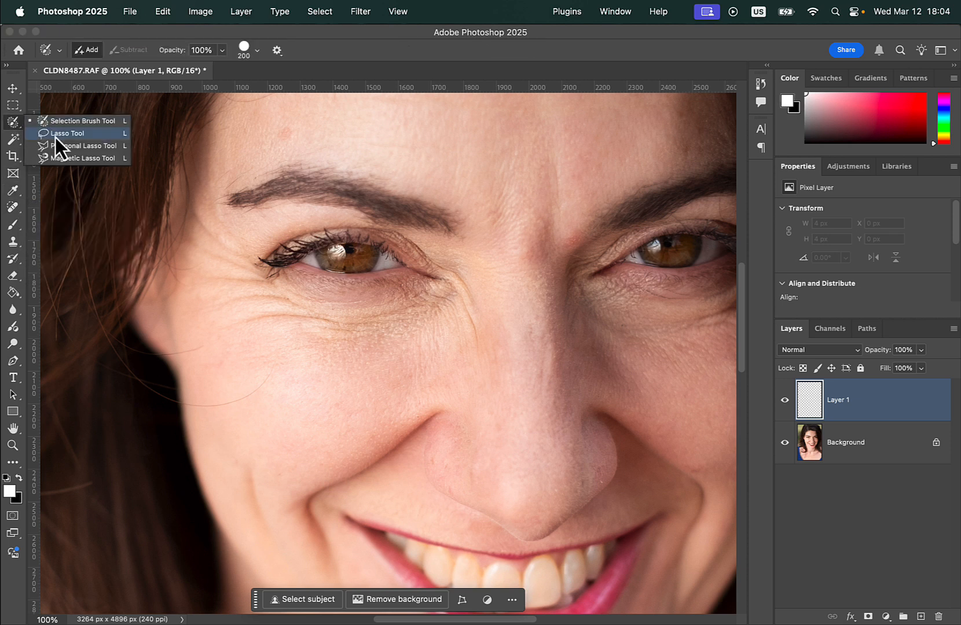
pyautogui.click(13, 127)
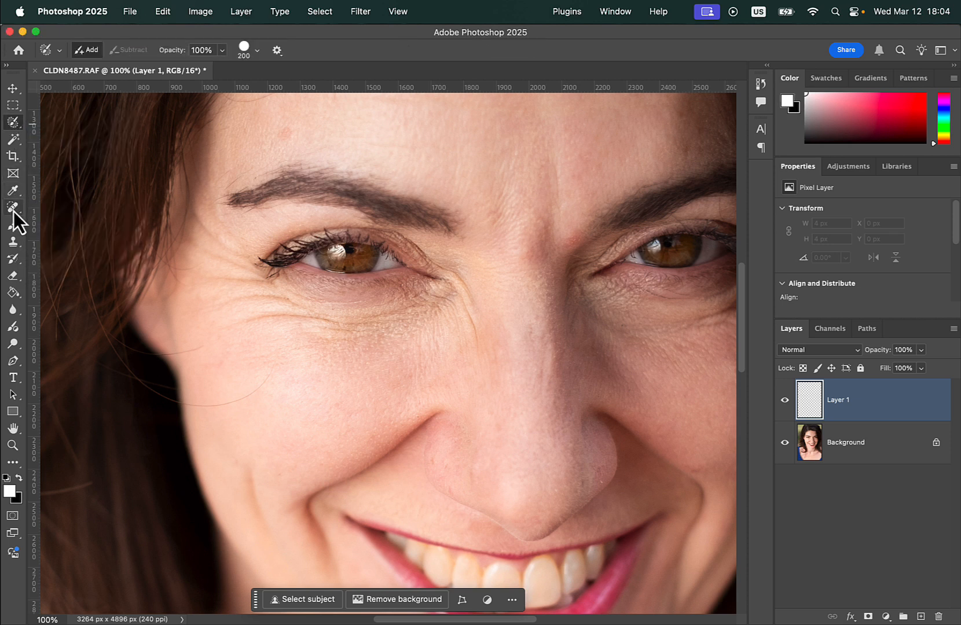
pyautogui.click(12, 242)
pyautogui.rightClick(12, 241)
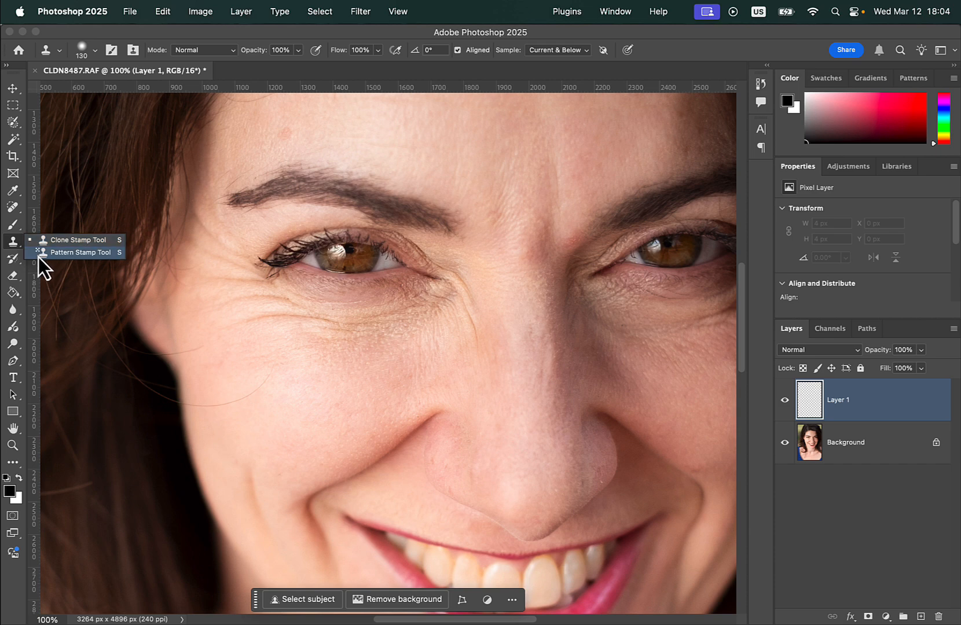
# Choose the Healing Brush and set it to 51 px with 6% hardness.
pyautogui.click(10, 212)
pyautogui.rightClick(10, 212)
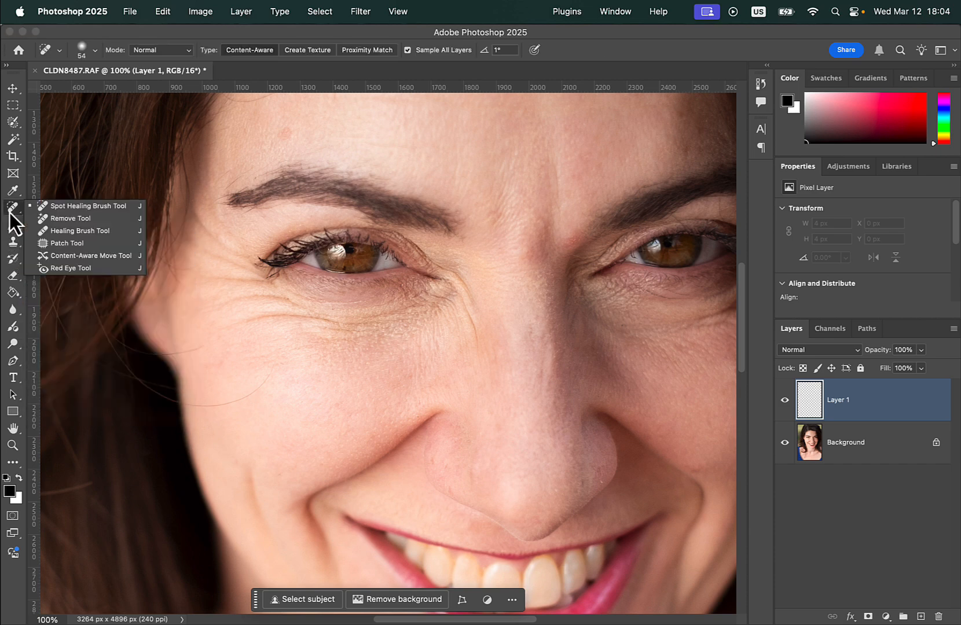
pyautogui.click(59, 231)
pyautogui.rightClick(269, 343)
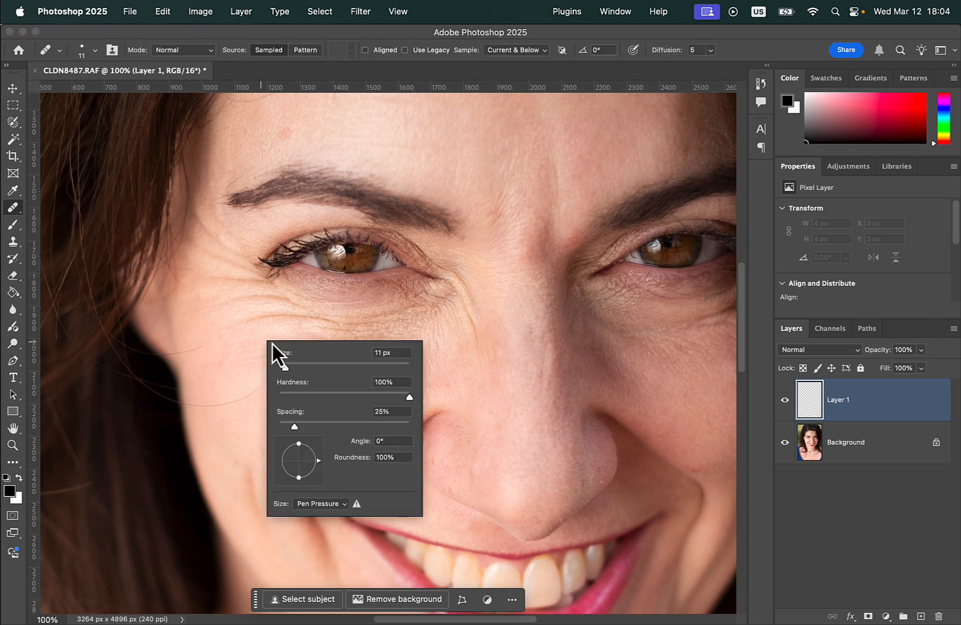
pyautogui.click(304, 367)
pyautogui.click(287, 397)
pyautogui.click(313, 367)
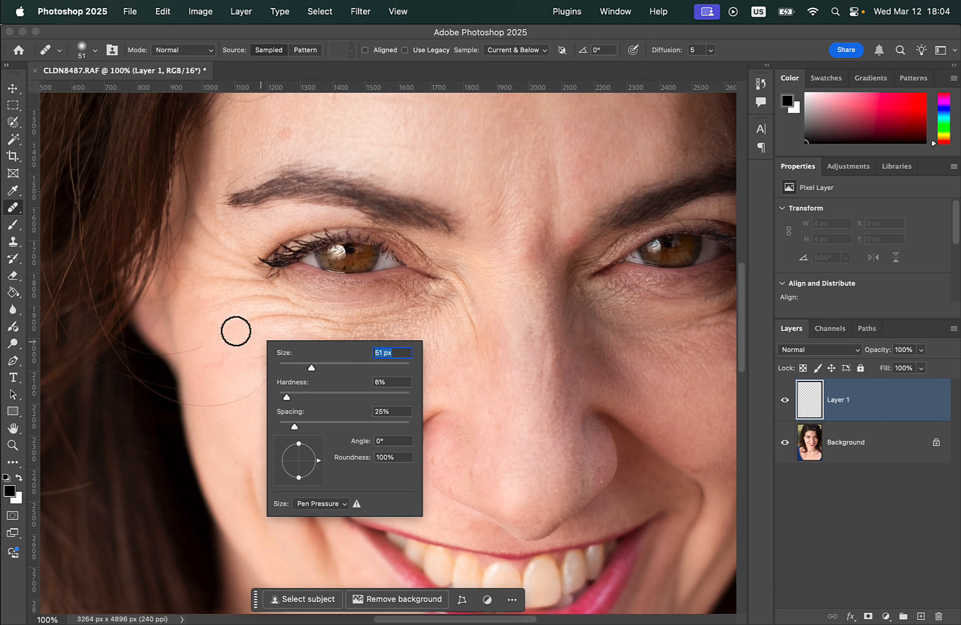
pyautogui.press('Return')
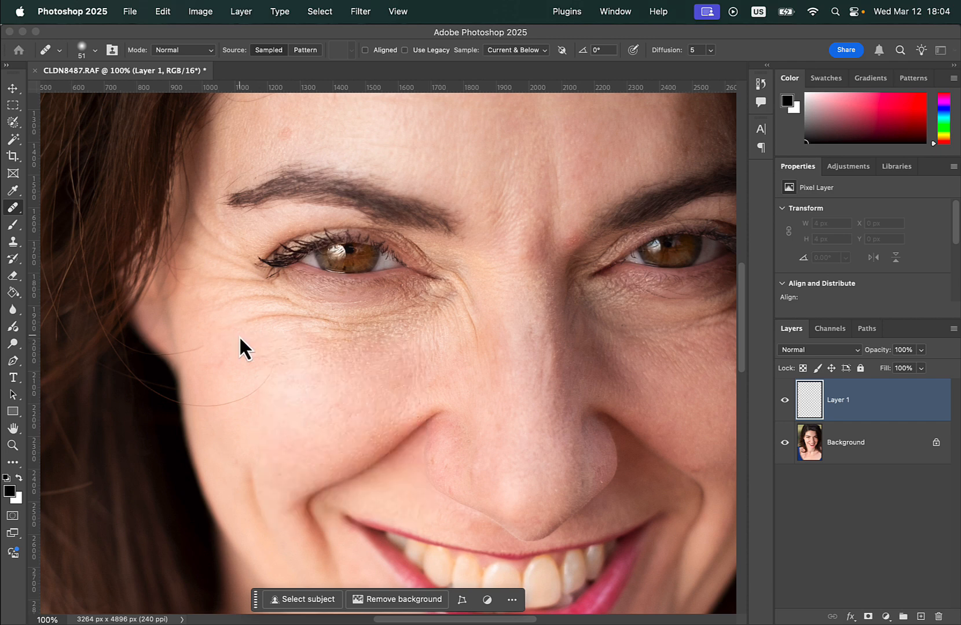
# With sampling kept at Current & Below, heal the lowest wrinkle under the eye on the image's left using clean cheek skin.
pyautogui.click(238, 335)
pyautogui.click(444, 262)
pyautogui.click(512, 50)
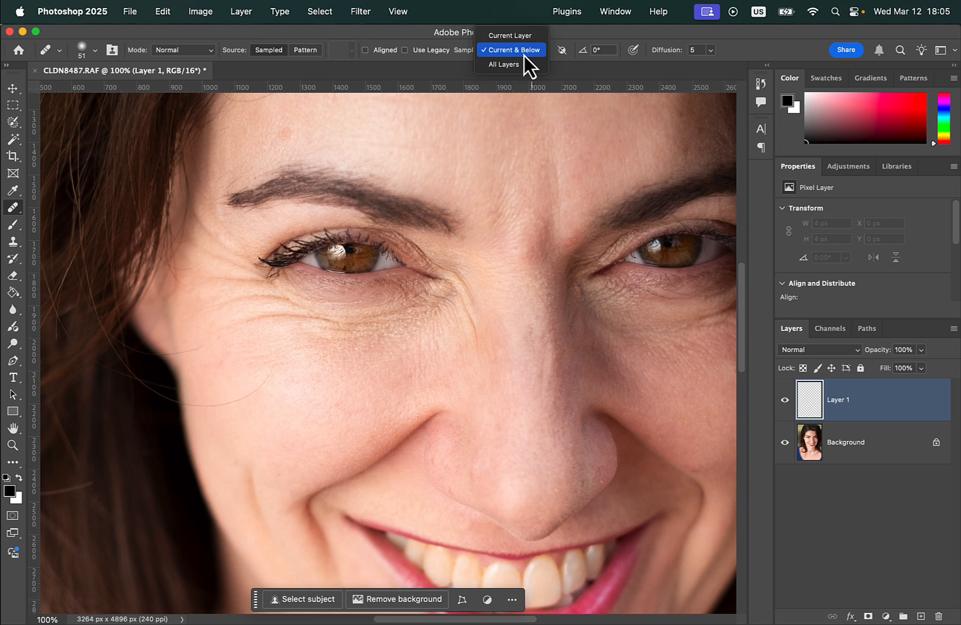
pyautogui.click(523, 54)
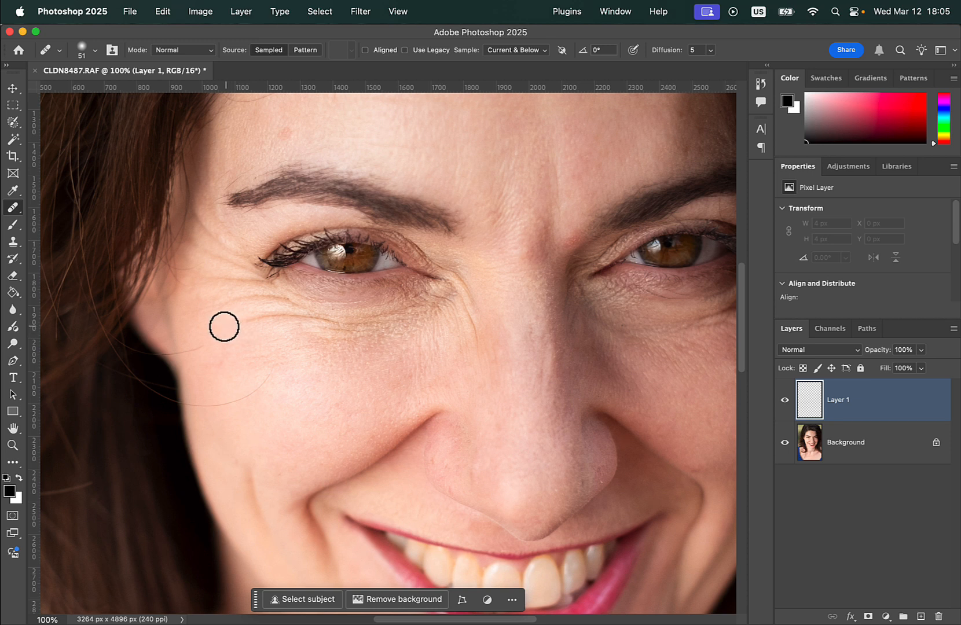
pyautogui.moveTo(222, 327); pyautogui.dragTo(350, 325)
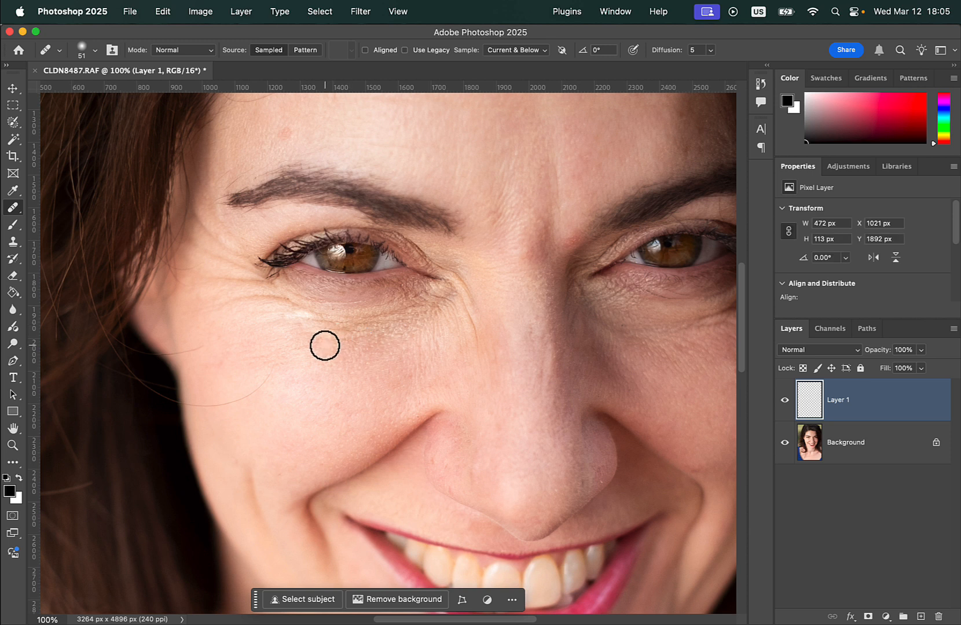
# Resample nearby clean skin and heal the remaining crow's-feet wrinkles at the outer corner of the same eye.
pyautogui.keyDown('alt'); pyautogui.click(235, 313); pyautogui.keyUp('alt')
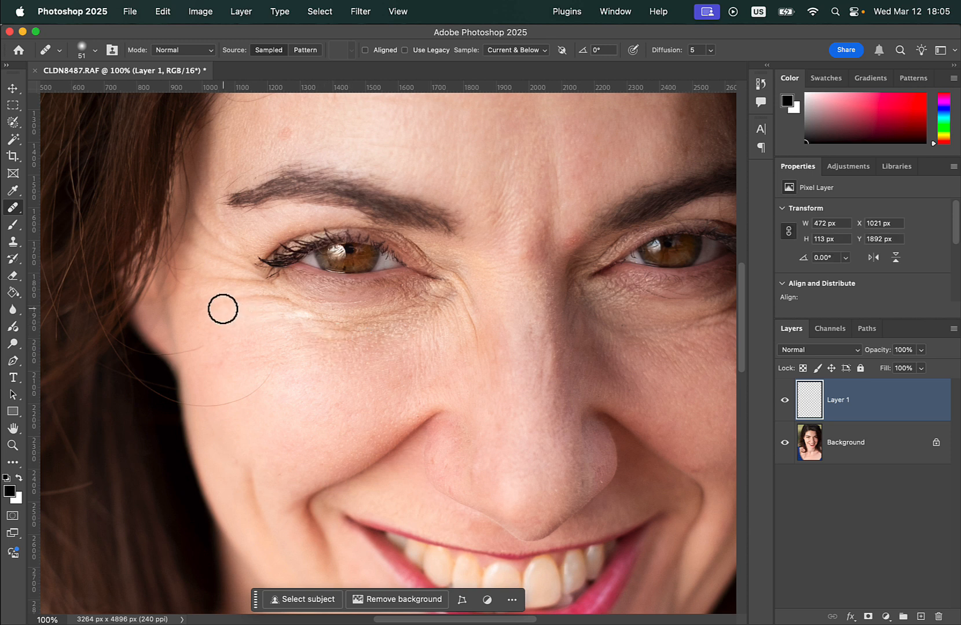
pyautogui.moveTo(220, 307); pyautogui.dragTo(289, 301)
pyautogui.keyDown('alt'); pyautogui.click(214, 294); pyautogui.keyUp('alt')
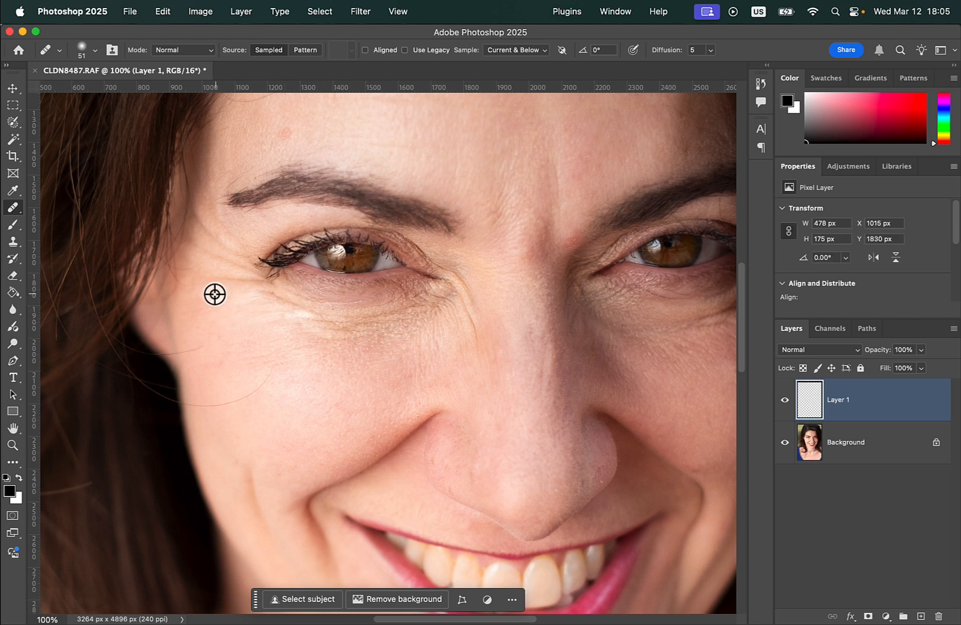
pyautogui.moveTo(210, 279); pyautogui.dragTo(258, 283)
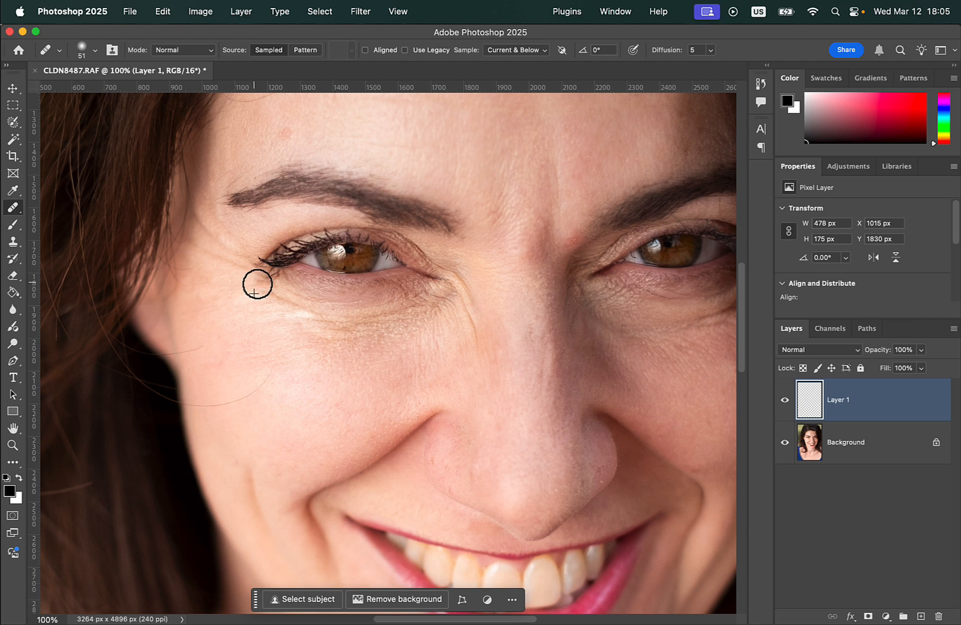
pyautogui.keyDown('alt'); pyautogui.click(210, 267); pyautogui.keyUp('alt')
pyautogui.moveTo(202, 252)
pyautogui.mouseDown()
pyautogui.moveTo(236, 265)
pyautogui.moveTo(223, 245)
pyautogui.moveTo(236, 256)
pyautogui.mouseUp()
pyautogui.keyDown('alt'); pyautogui.click(209, 244); pyautogui.keyUp('alt')
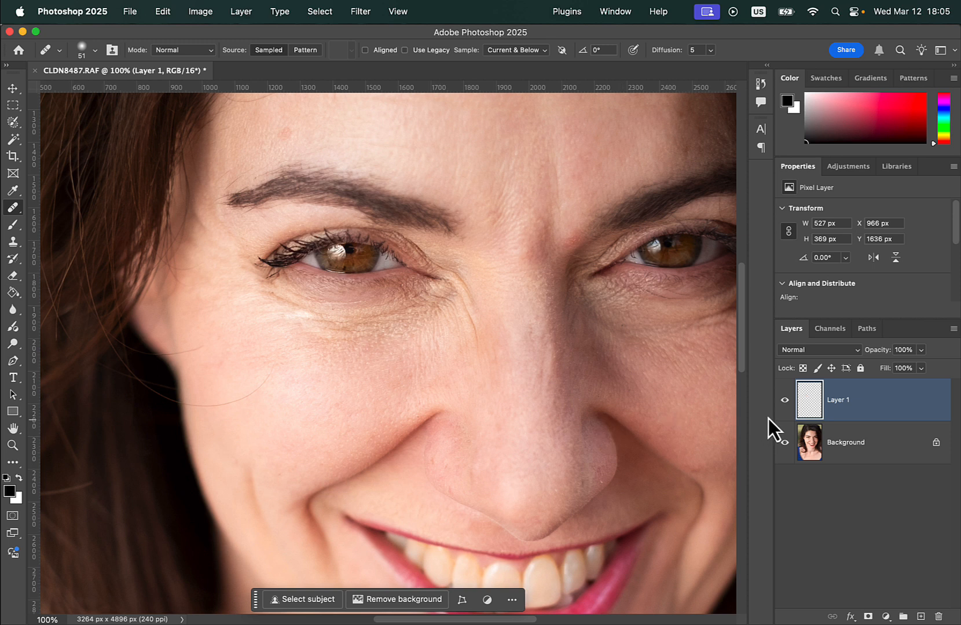
# Toggle the retouching layer's visibility to compare the eye wrinkles before and after healing.
pyautogui.click(785, 399)
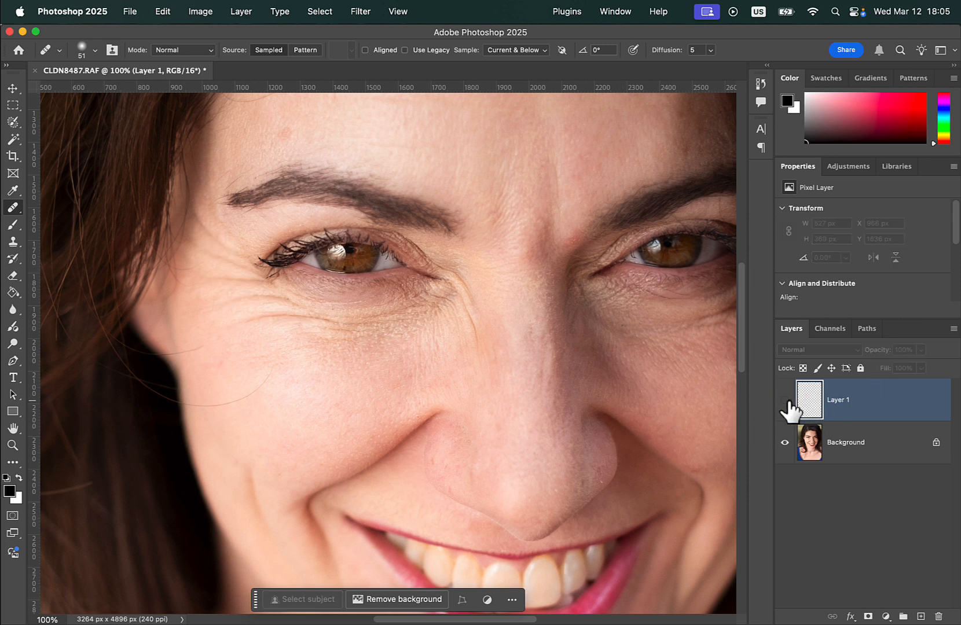
pyautogui.click(784, 400)
pyautogui.click(784, 399)
pyautogui.click(784, 400)
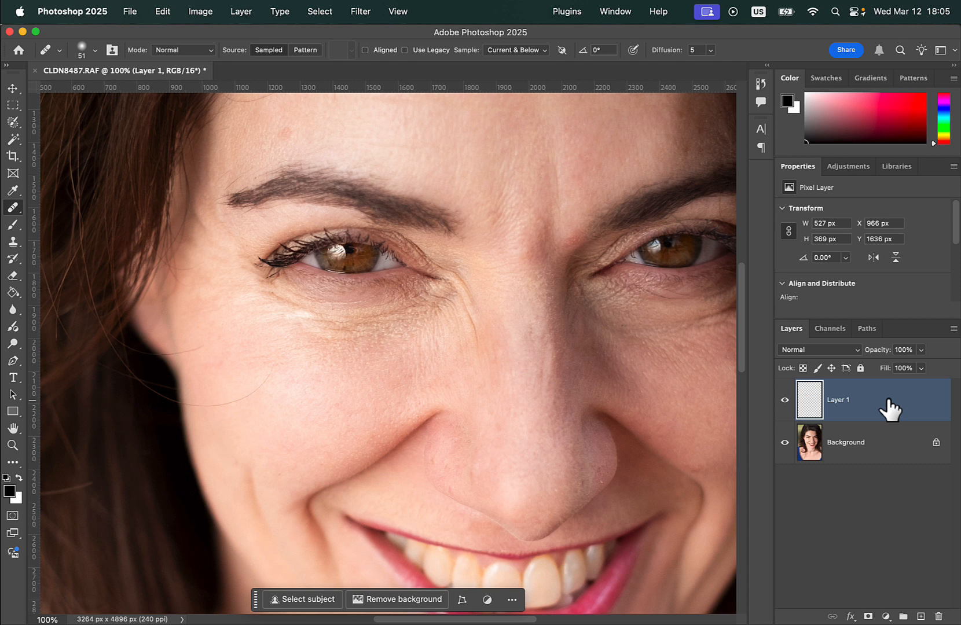
# Lower Layer 1's opacity to about 48% and toggle its visibility to compare the softened wrinkles.
pyautogui.click(920, 350)
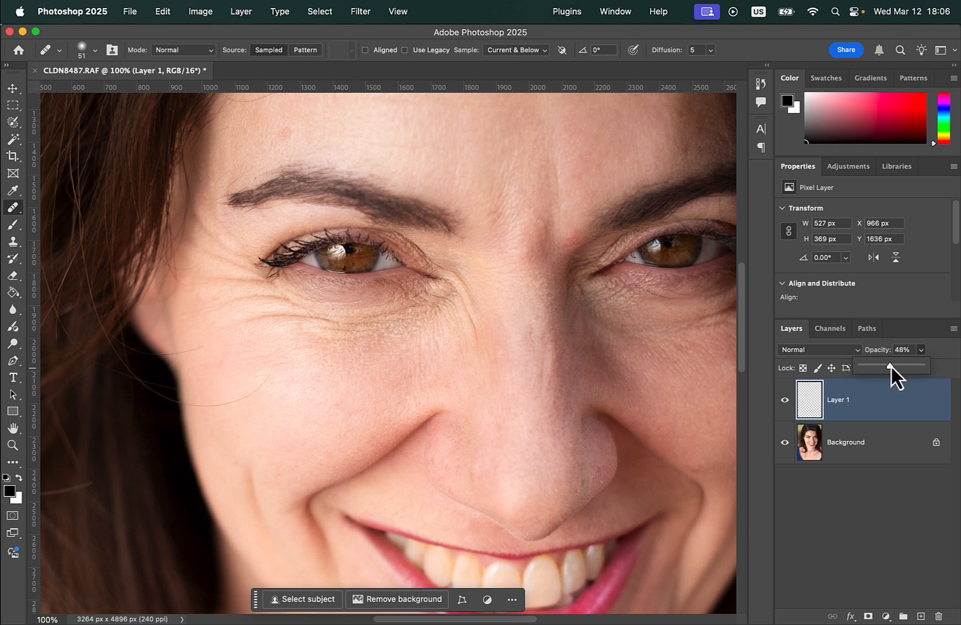
pyautogui.moveTo(890, 367); pyautogui.dragTo(894, 366)
pyautogui.click(850, 506)
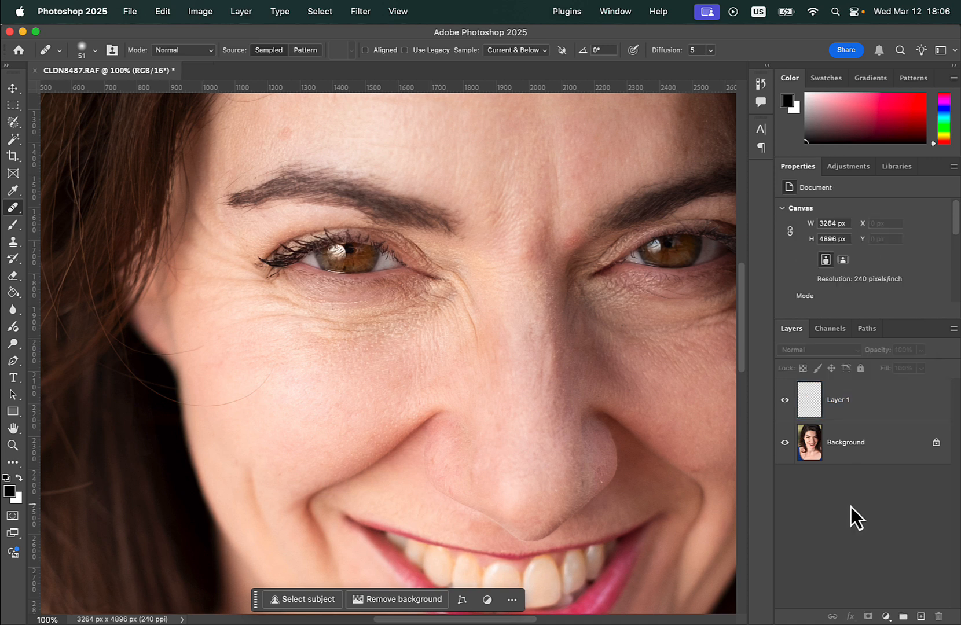
pyautogui.click(785, 402)
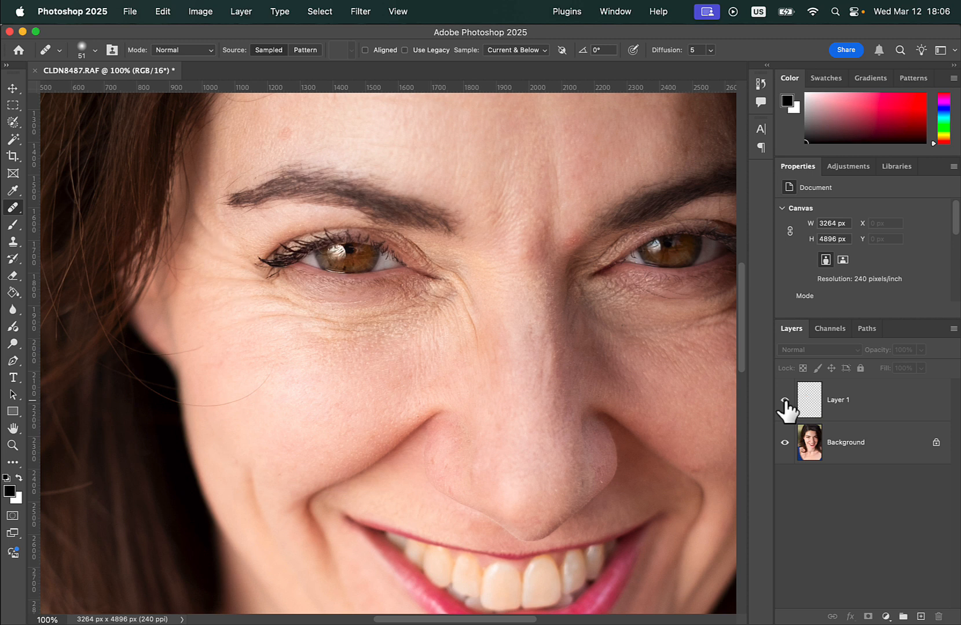
pyautogui.click(785, 401)
# Choose the Spot Healing Brush, add an empty layer for its strokes, and hide Layer 1.
pyautogui.click(14, 207)
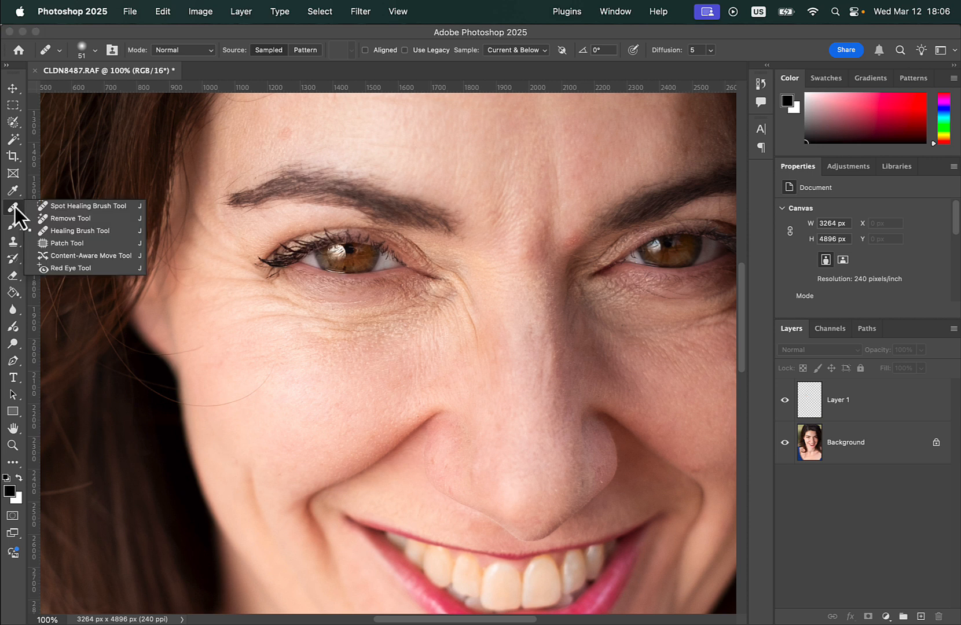
pyautogui.click(48, 208)
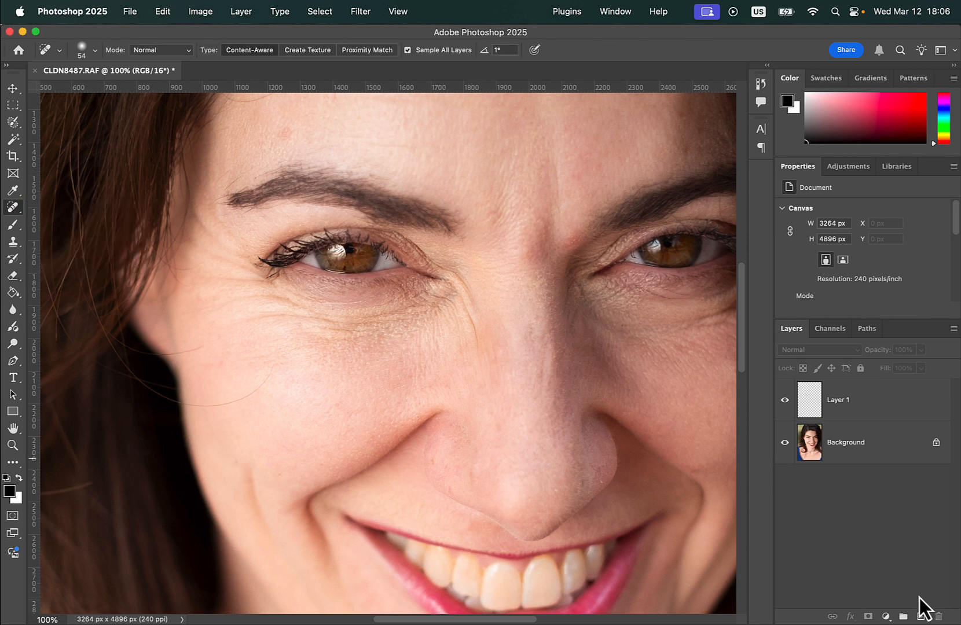
pyautogui.click(920, 616)
pyautogui.click(784, 442)
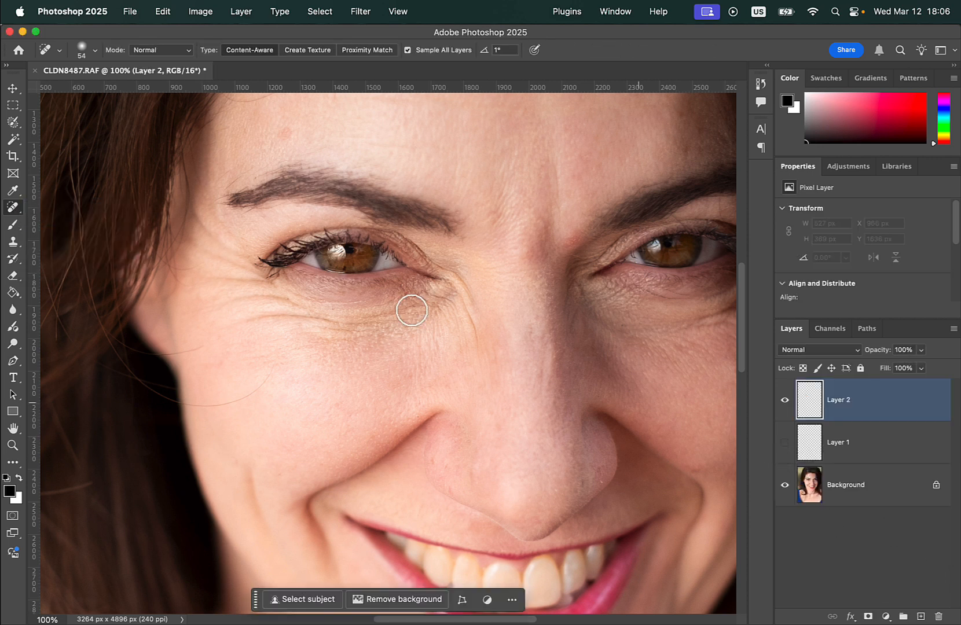
# Paint over the wrinkles under and beside the eye on the image's left with the Spot Healing Brush.
pyautogui.moveTo(233, 322); pyautogui.dragTo(413, 313)
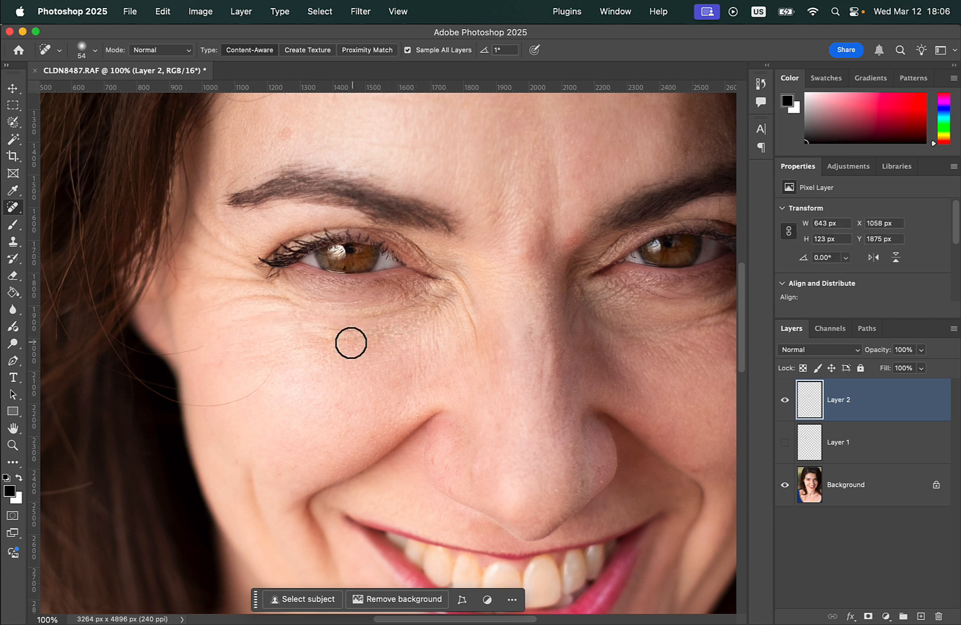
pyautogui.moveTo(223, 304); pyautogui.dragTo(367, 314)
pyautogui.moveTo(204, 279)
pyautogui.mouseDown()
pyautogui.moveTo(257, 283)
pyautogui.moveTo(220, 258)
pyautogui.moveTo(233, 266)
pyautogui.moveTo(223, 246)
pyautogui.moveTo(255, 286)
pyautogui.mouseUp()
pyautogui.moveTo(302, 320)
pyautogui.mouseDown()
pyautogui.moveTo(386, 318)
pyautogui.moveTo(386, 328)
pyautogui.mouseUp()
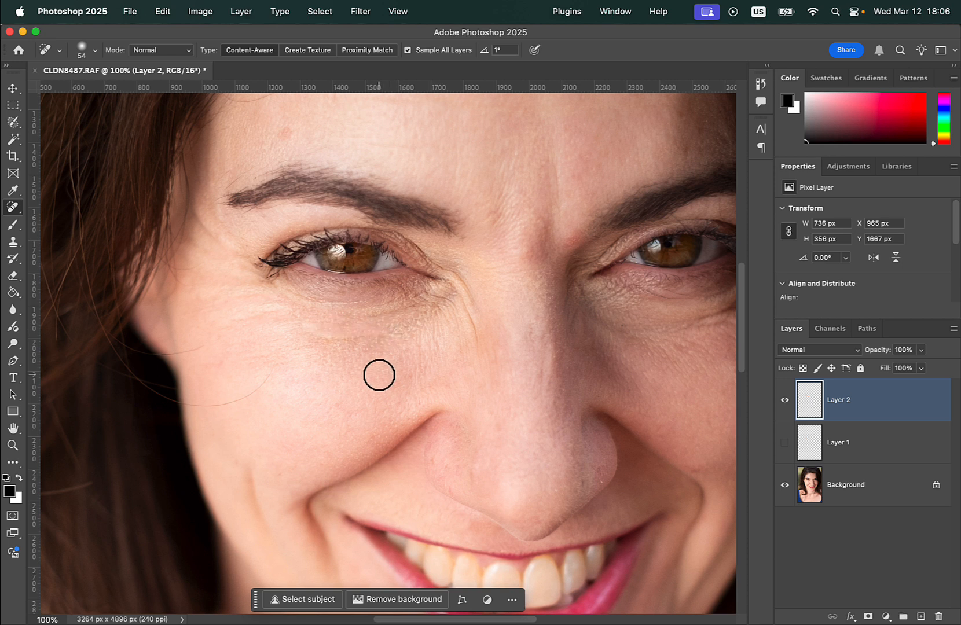
pyautogui.moveTo(319, 342); pyautogui.dragTo(389, 339)
# Reduce Layer 2's opacity to 63% and soften it with a 2.4-pixel Gaussian Blur.
pyautogui.click(920, 350)
pyautogui.moveTo(902, 367); pyautogui.dragTo(900, 366)
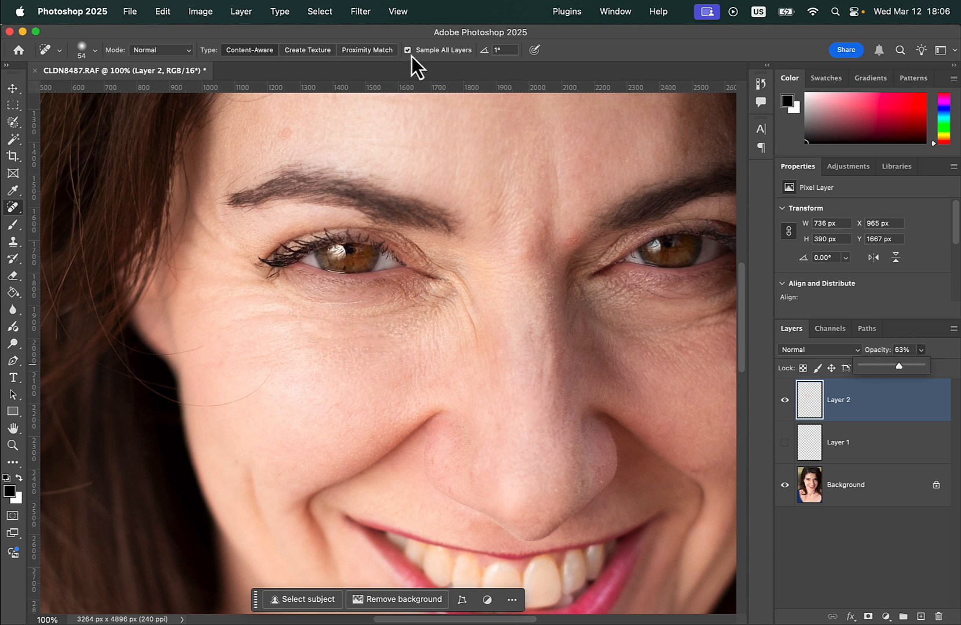
pyautogui.click(365, 11)
pyautogui.moveTo(392, 169)
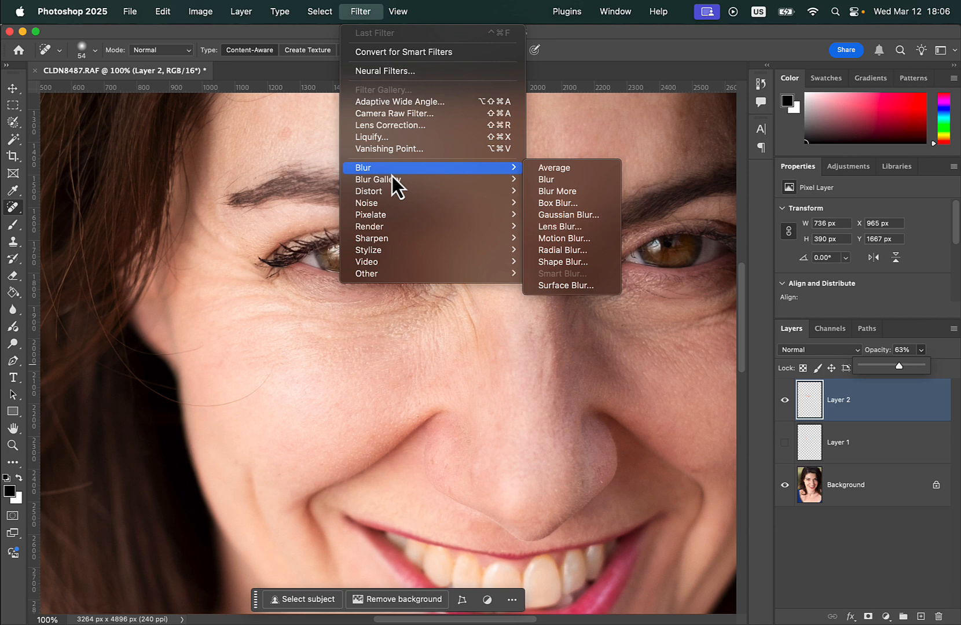
pyautogui.click(545, 216)
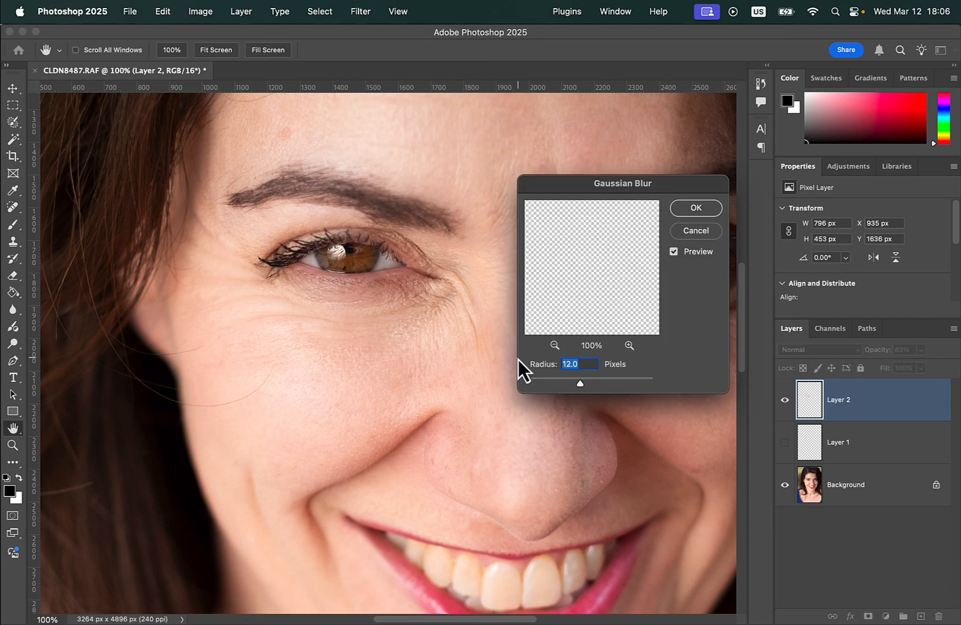
pyautogui.moveTo(578, 388); pyautogui.dragTo(546, 385)
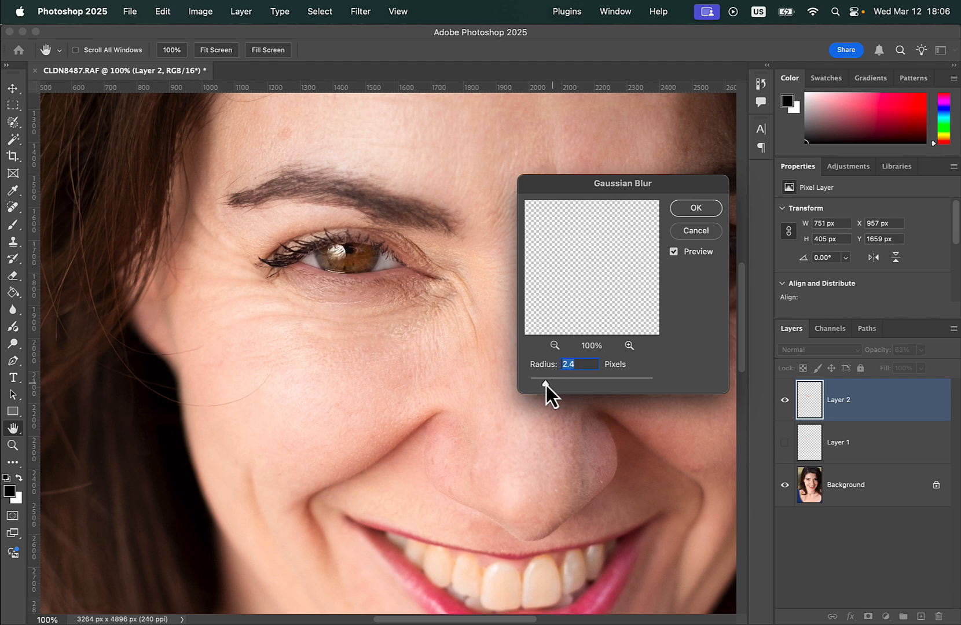
pyautogui.click(696, 209)
# Toggle Layer 2's visibility to compare the eye area with and without the blurred retouching.
pyautogui.click(785, 404)
pyautogui.click(786, 404)
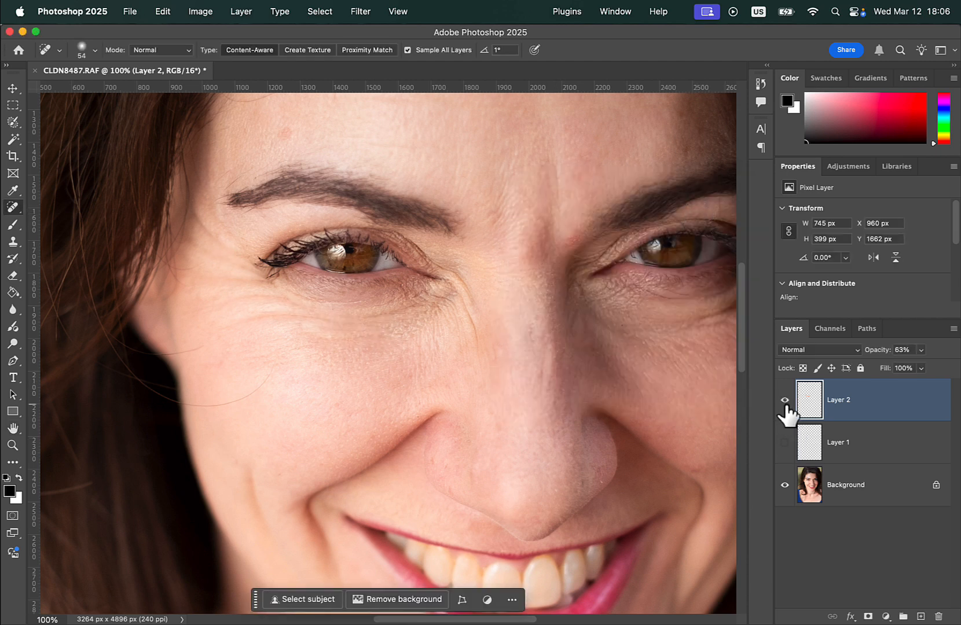
pyautogui.click(785, 404)
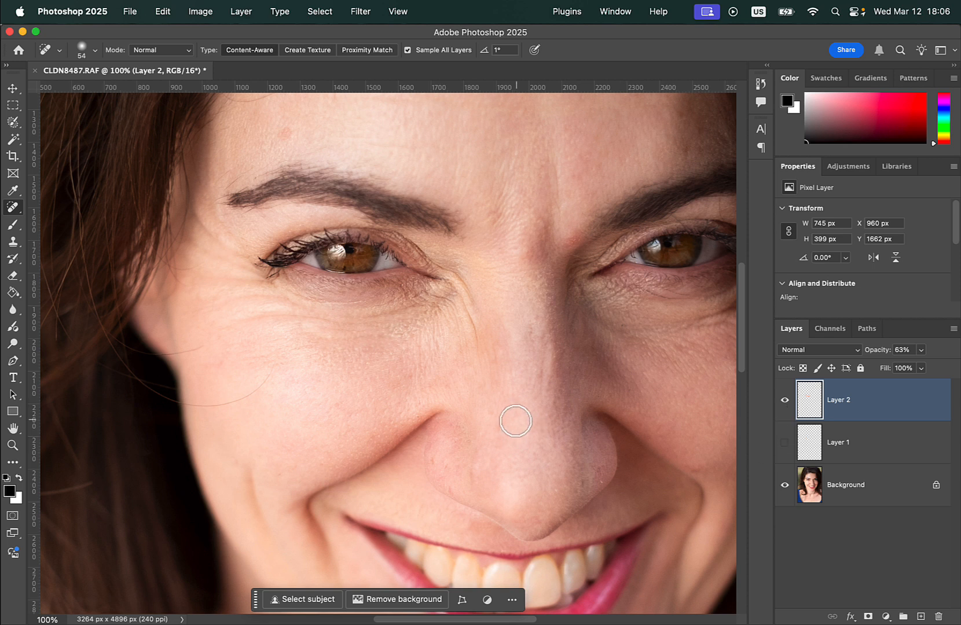
# Add an empty layer above Layer 2, keep it visible, and hide Layer 2.
pyautogui.click(921, 617)
pyautogui.click(784, 401)
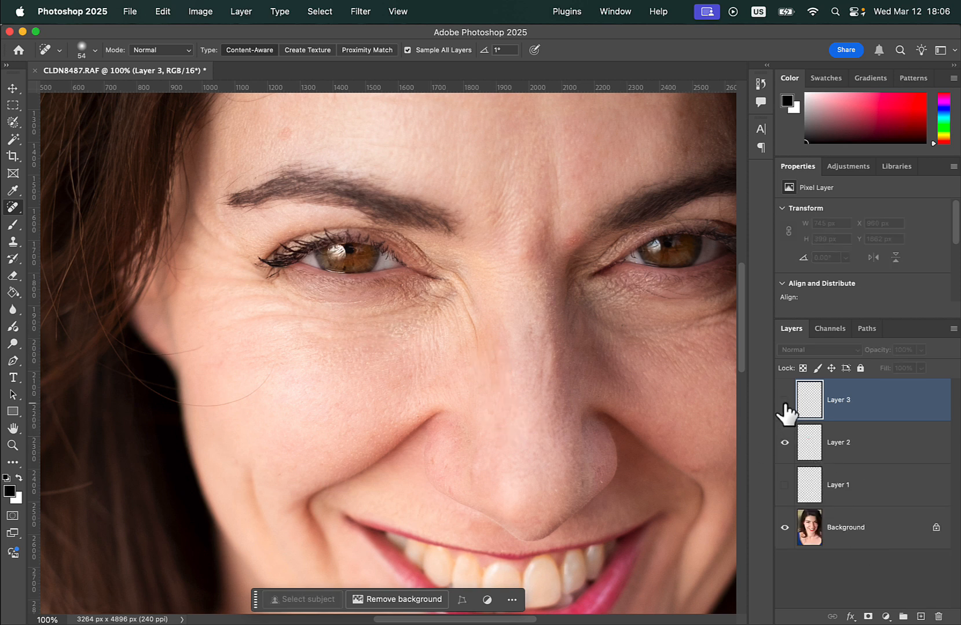
pyautogui.click(785, 443)
pyautogui.click(785, 401)
# Choose the Dodge Tool at 65 px, Midtones, 50% exposure, and duplicate the Background layer to dodge on.
pyautogui.click(14, 345)
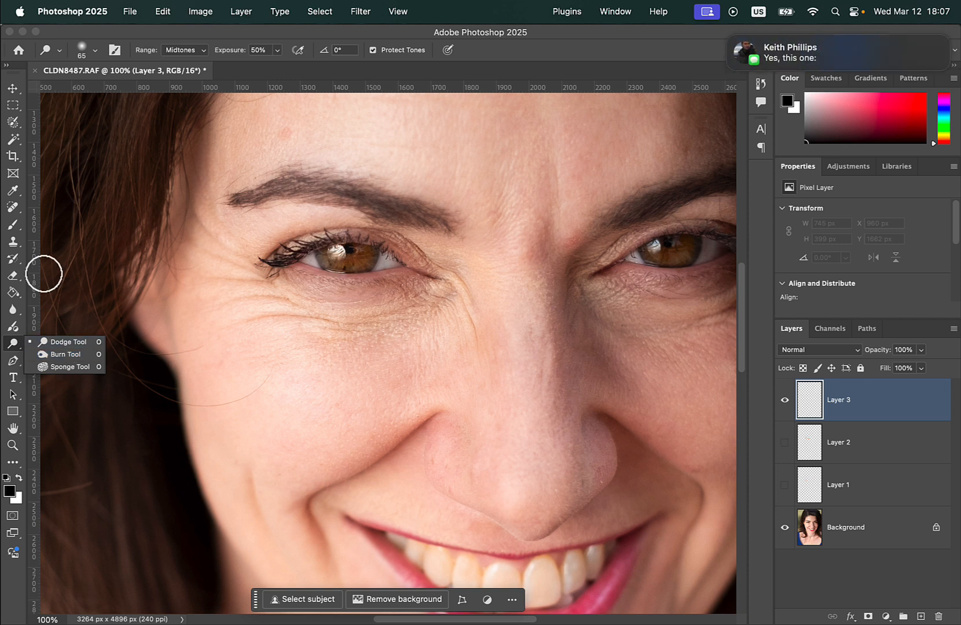
pyautogui.moveTo(743, 62); pyautogui.dragTo(847, 67)
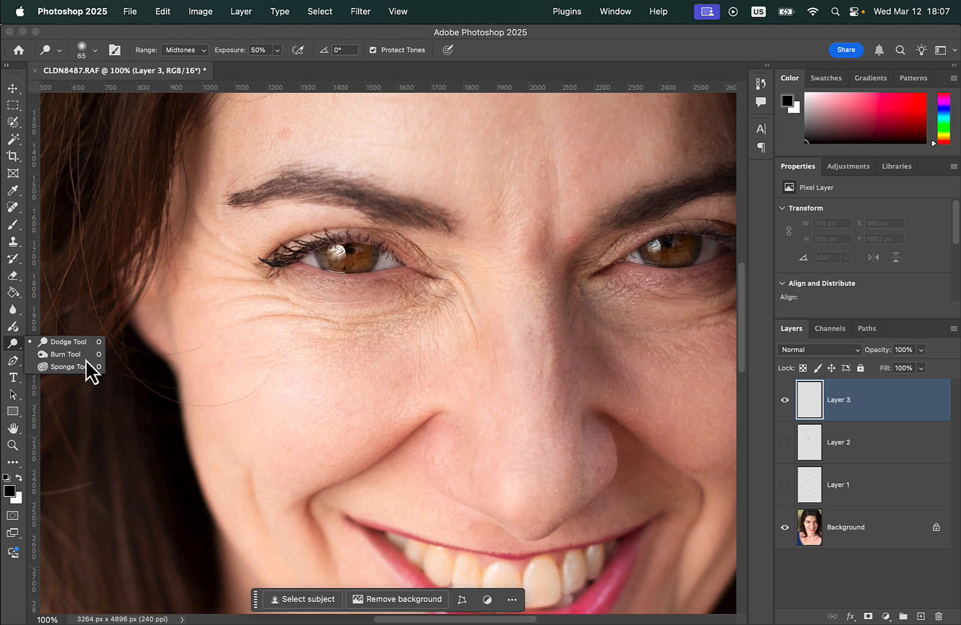
pyautogui.scroll(2, 336, 269)
pyautogui.scroll(3, 336, 269)
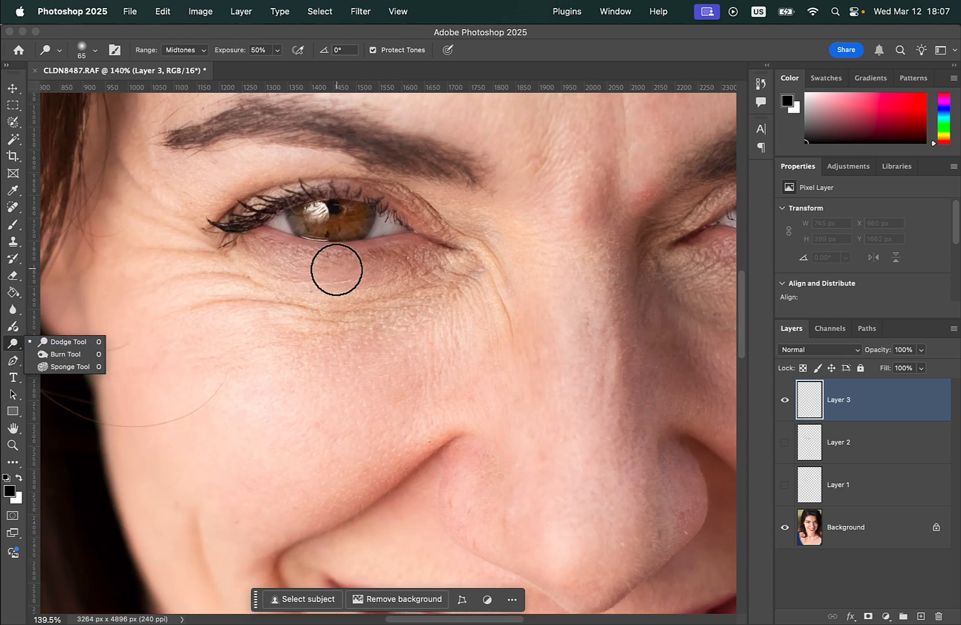
pyautogui.scroll(3, 337, 222)
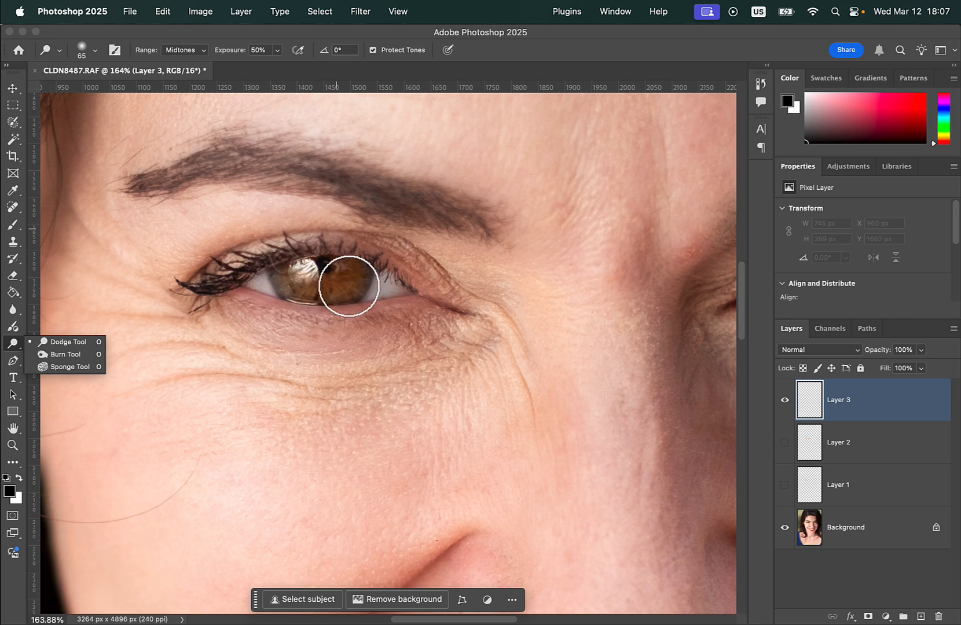
pyautogui.click(347, 276)
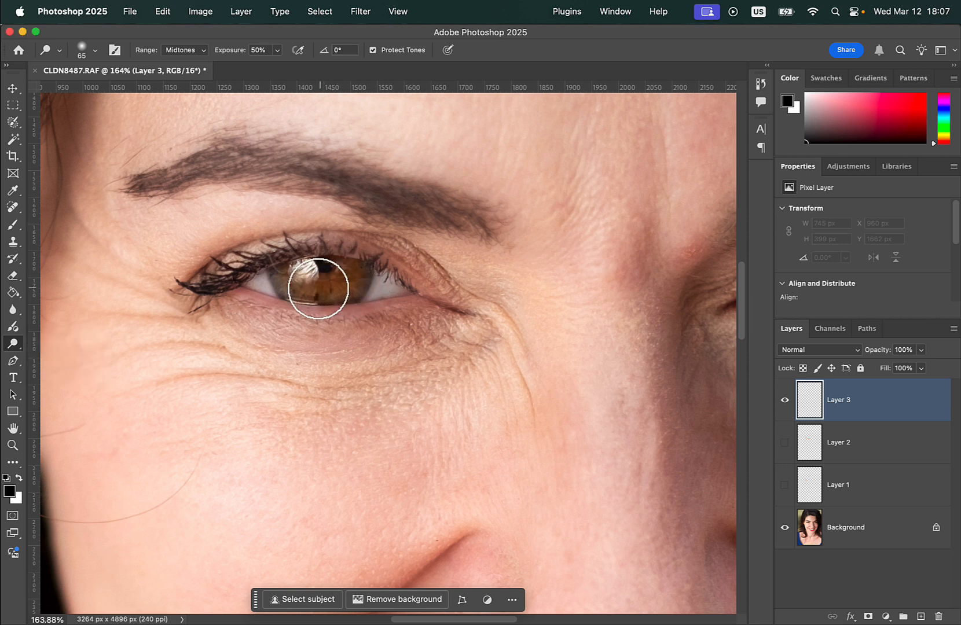
pyautogui.click(878, 528)
pyautogui.press('super+j')
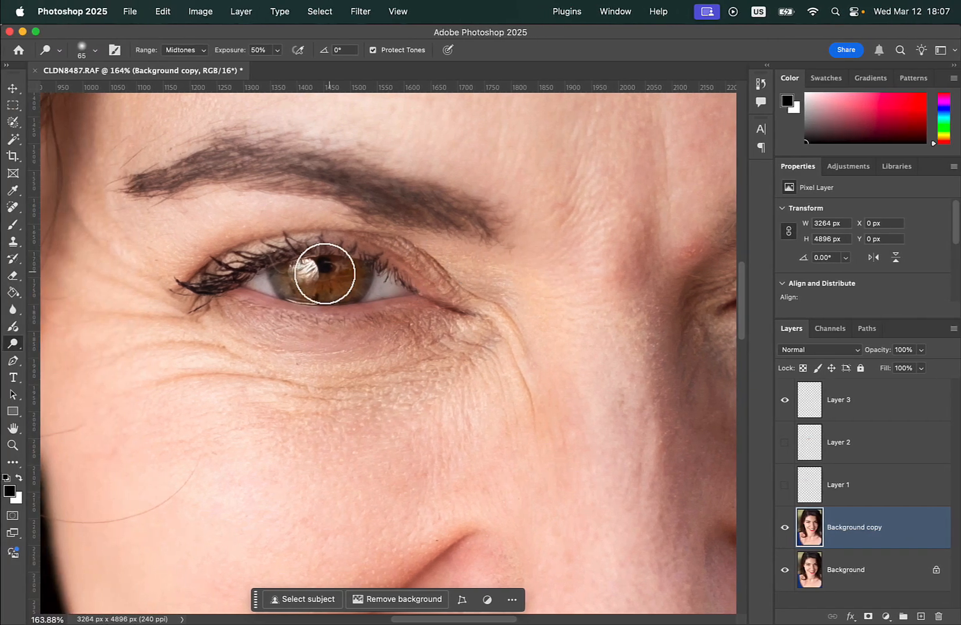
# Brighten the irises of both eyes on the Background copy with the Dodge Tool.
pyautogui.moveTo(340, 287)
pyautogui.mouseDown()
pyautogui.moveTo(352, 270)
pyautogui.moveTo(328, 290)
pyautogui.moveTo(292, 275)
pyautogui.moveTo(352, 272)
pyautogui.moveTo(335, 288)
pyautogui.moveTo(297, 281)
pyautogui.mouseUp()
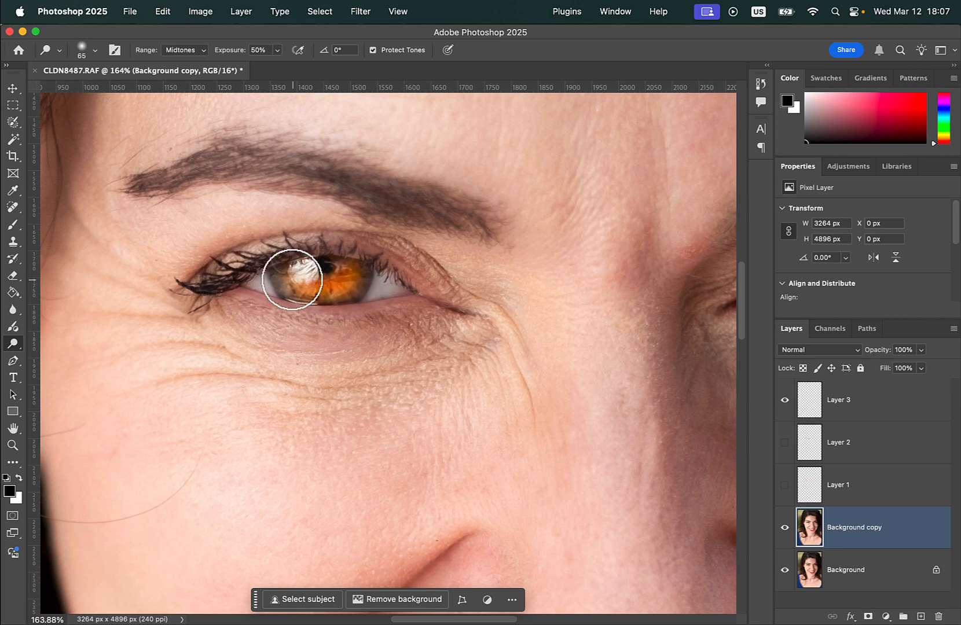
pyautogui.hscroll(8, 408, 308)
pyautogui.hscroll(5, 408, 308)
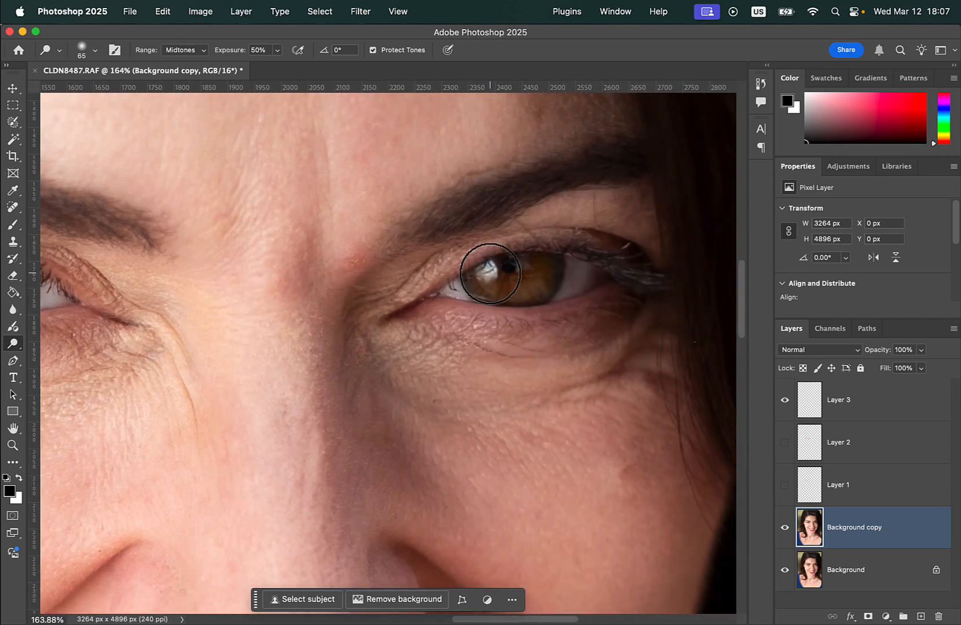
pyautogui.rightClick(490, 275)
pyautogui.click(485, 275)
pyautogui.moveTo(486, 274)
pyautogui.mouseDown()
pyautogui.moveTo(513, 293)
pyautogui.moveTo(539, 272)
pyautogui.moveTo(519, 286)
pyautogui.moveTo(487, 280)
pyautogui.moveTo(537, 283)
pyautogui.moveTo(542, 269)
pyautogui.moveTo(539, 281)
pyautogui.moveTo(490, 282)
pyautogui.moveTo(538, 278)
pyautogui.moveTo(540, 268)
pyautogui.moveTo(509, 287)
pyautogui.moveTo(480, 284)
pyautogui.mouseUp()
# Set the Background copy's opacity to 36% and toggle its visibility to compare the brightened eyes.
pyautogui.press('super+minus')
pyautogui.press('super+minus')
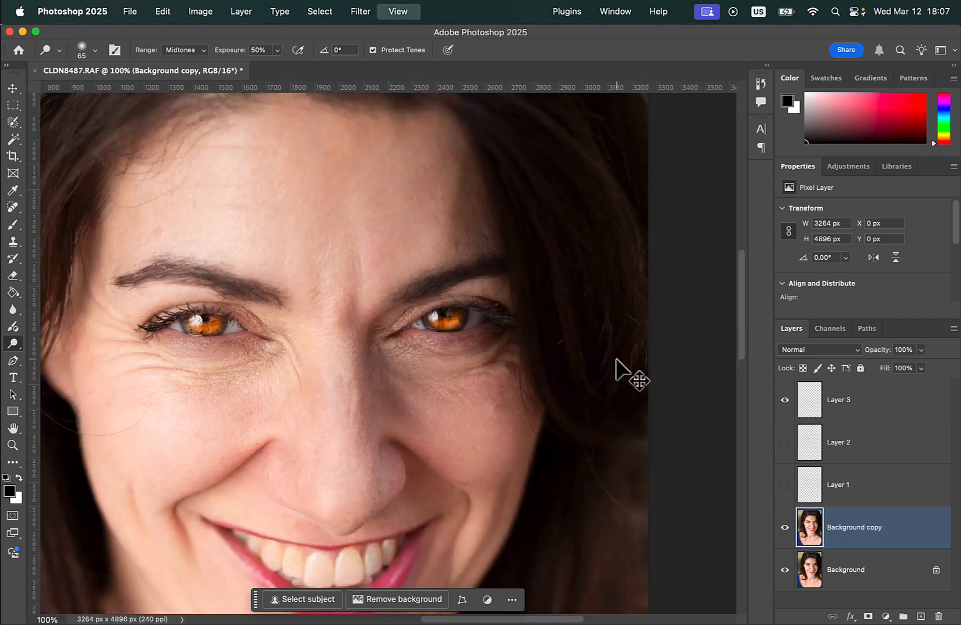
pyautogui.scroll(-5, 441, 455)
pyautogui.hscroll(-3, 442, 455)
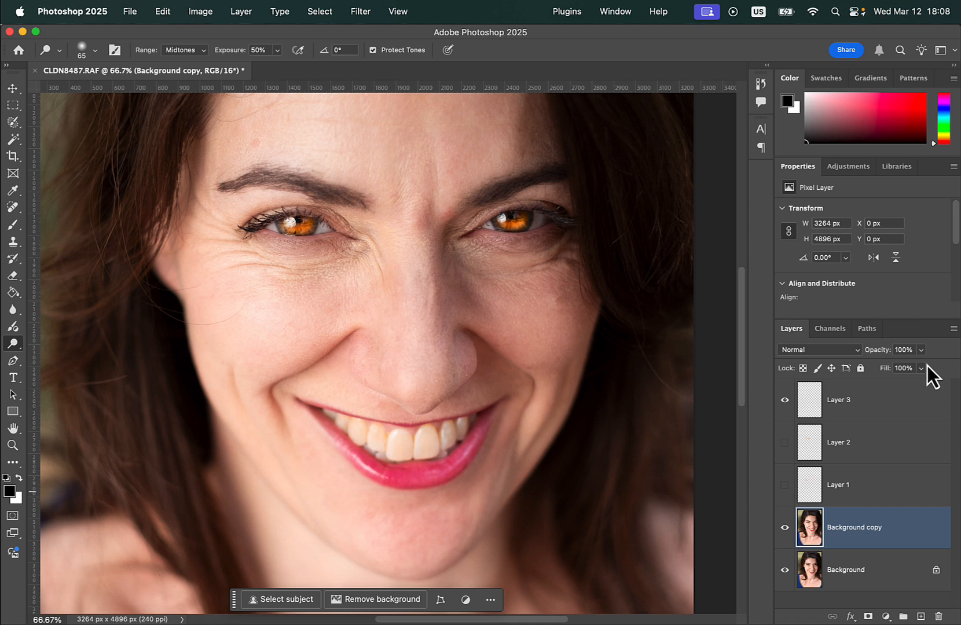
pyautogui.click(784, 527)
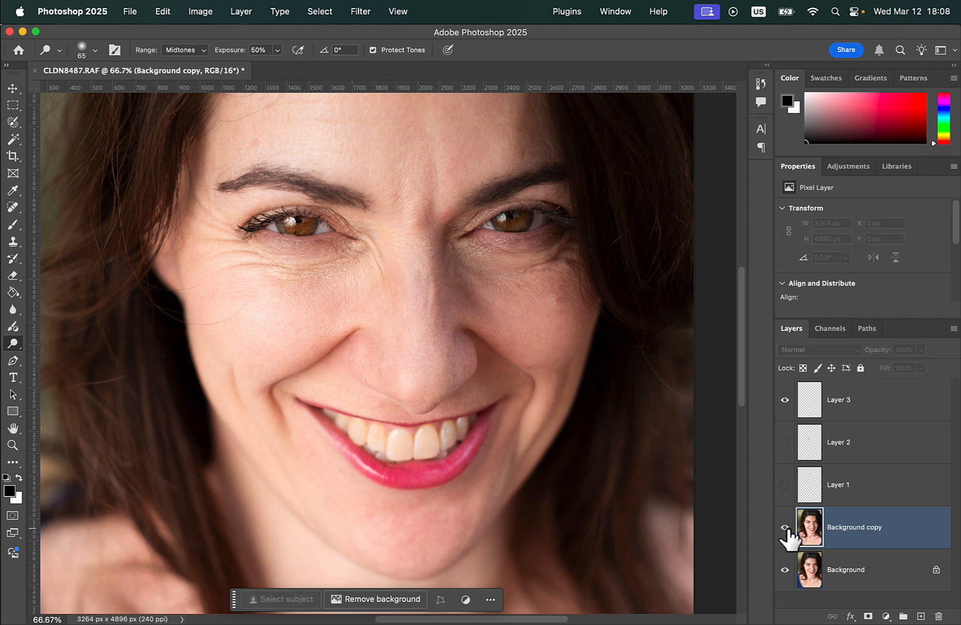
pyautogui.moveTo(920, 350); pyautogui.dragTo(884, 368)
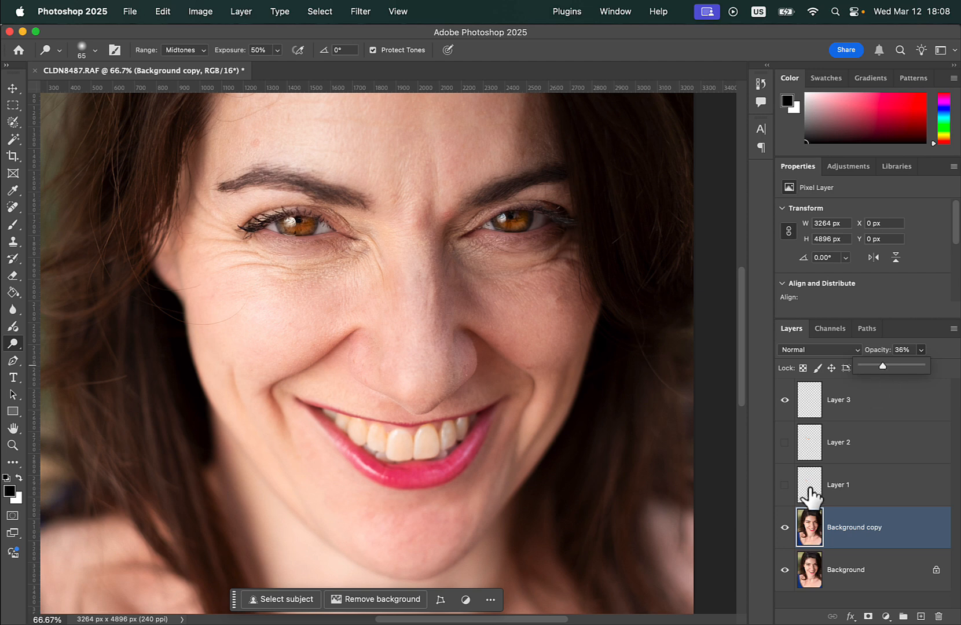
pyautogui.click(785, 527)
pyautogui.click(785, 528)
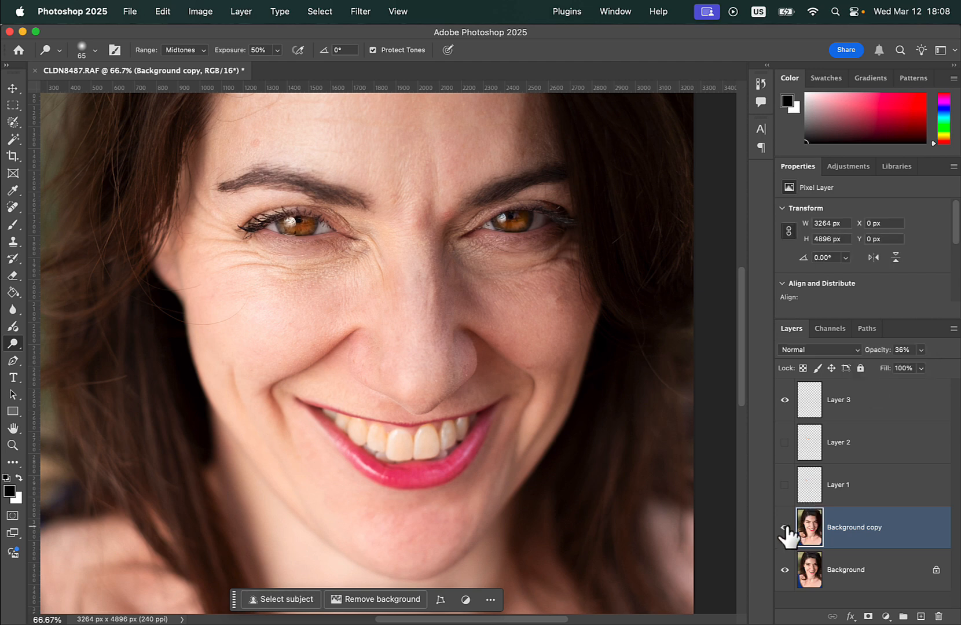
# Try the Soft Light blend mode on the Background copy at 100% opacity, then return it to Normal.
pyautogui.click(918, 353)
pyautogui.moveTo(911, 366); pyautogui.dragTo(952, 366)
pyautogui.click(855, 351)
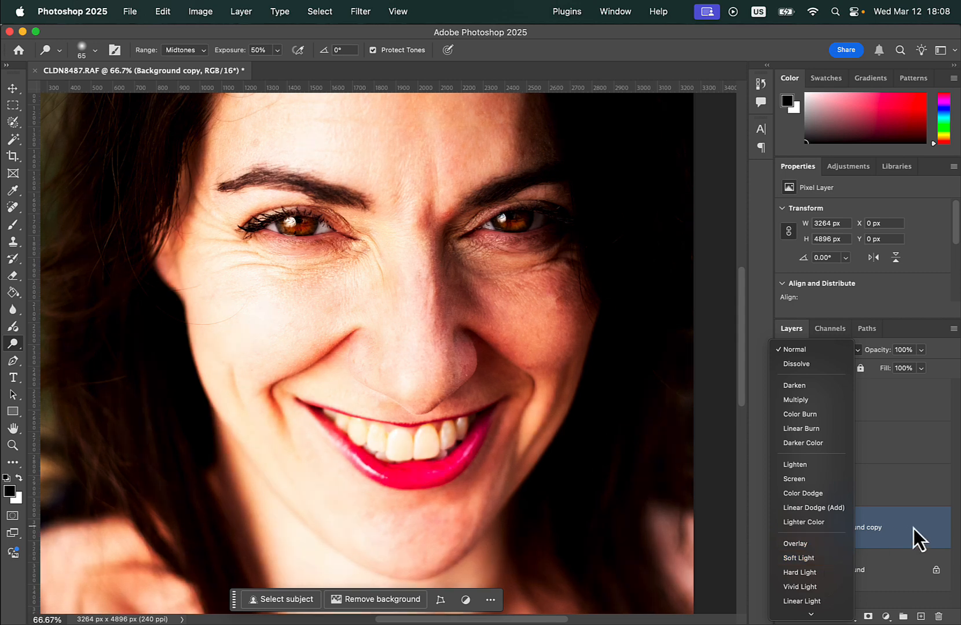
pyautogui.click(818, 557)
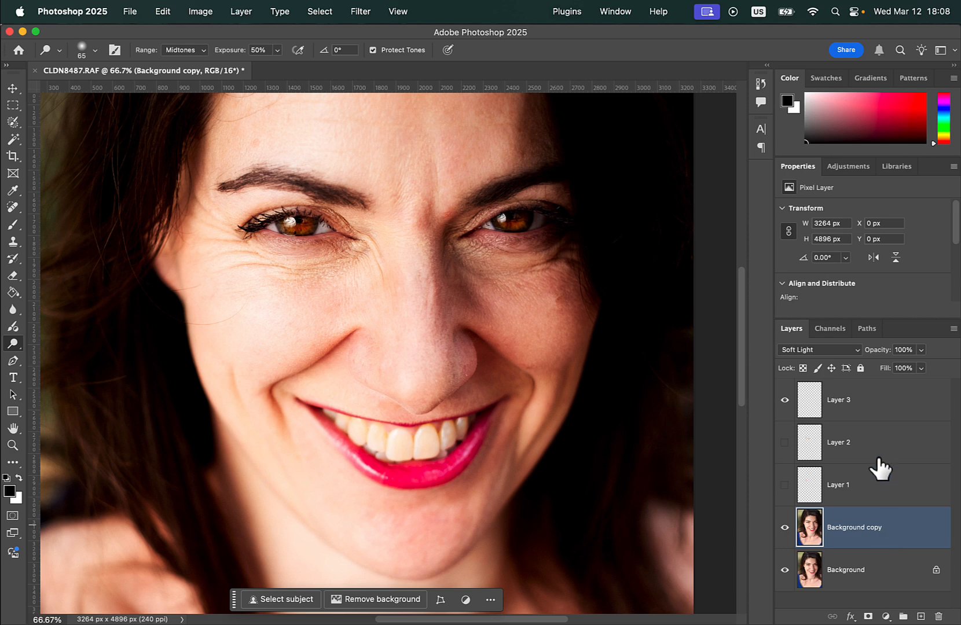
pyautogui.click(856, 353)
pyautogui.click(808, 146)
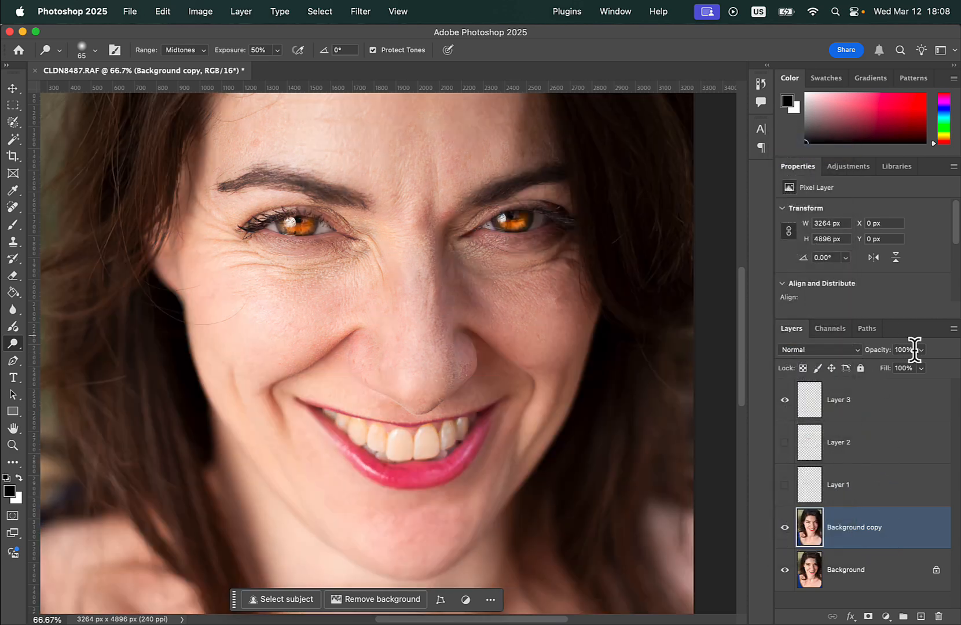
# Set the Background copy's opacity to 21% and check the eyes with the layer toggled.
pyautogui.click(920, 349)
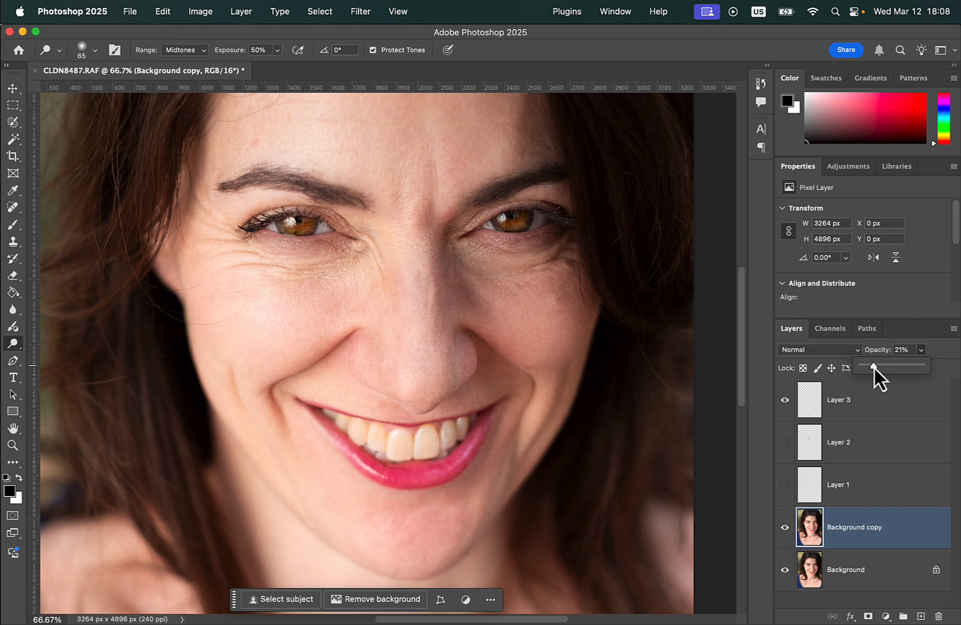
pyautogui.click(785, 528)
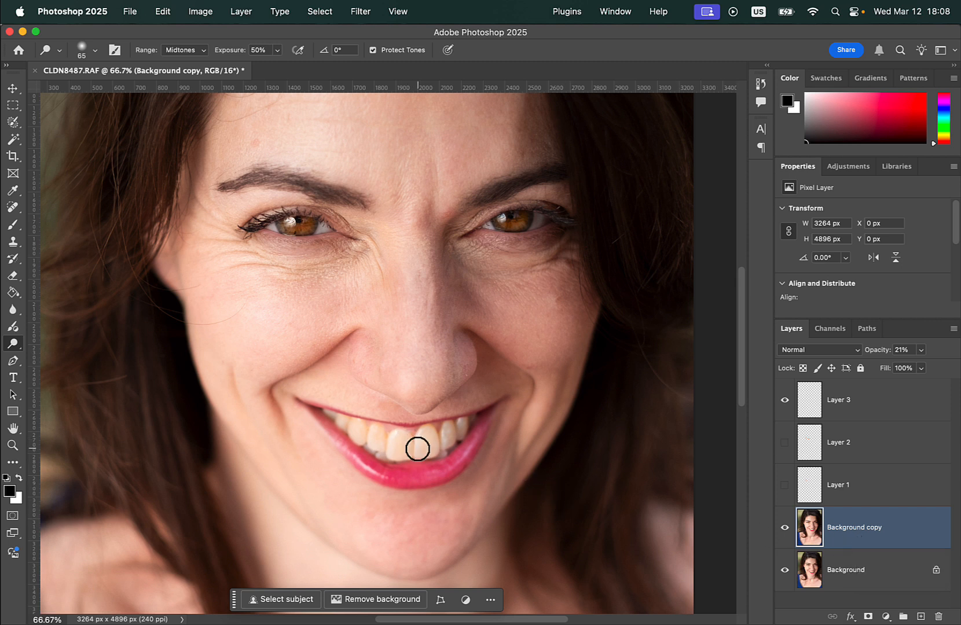
# Adjust the Background copy's yellows with Hue/Saturation, setting saturation to -66 and lightness to +46.
pyautogui.scroll(-3, 476, 451)
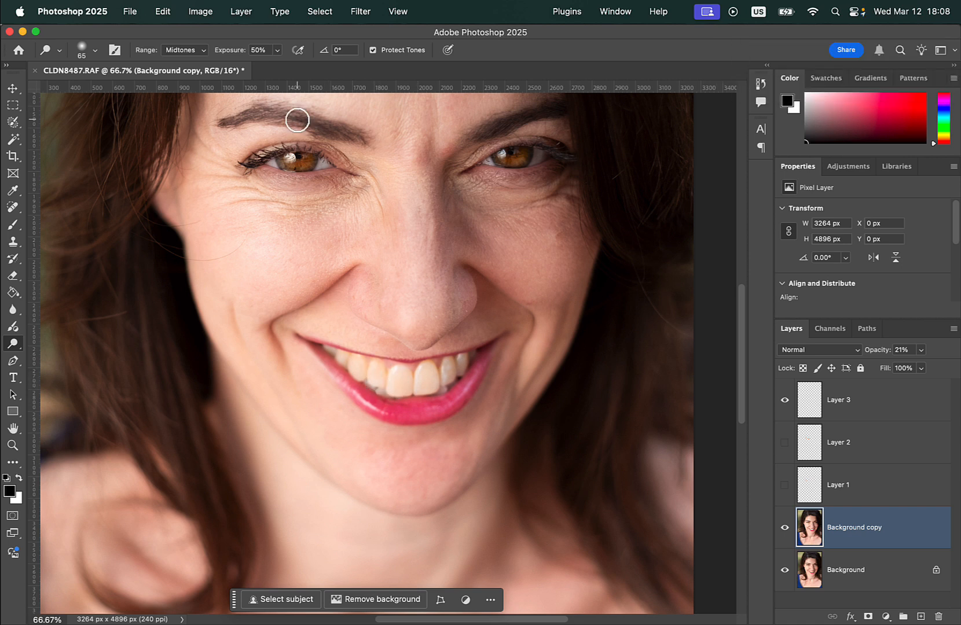
pyautogui.click(189, 9)
pyautogui.moveTo(203, 55)
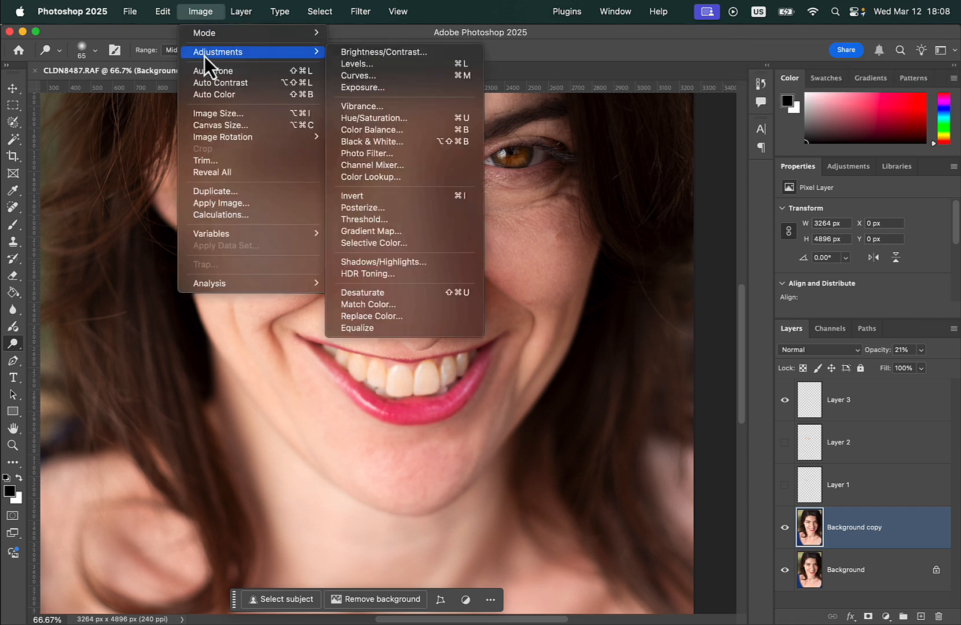
pyautogui.click(383, 119)
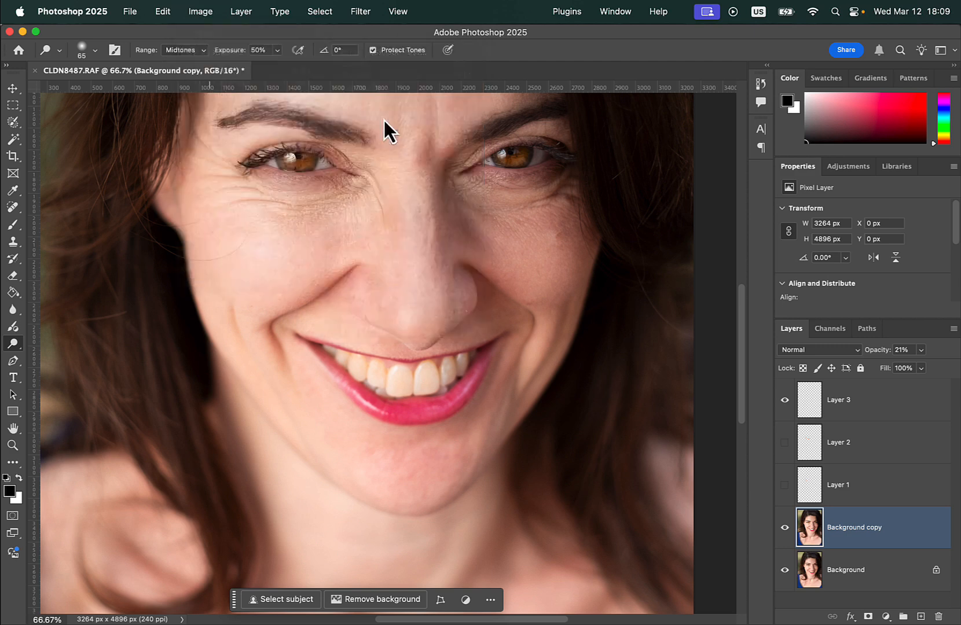
pyautogui.click(689, 298)
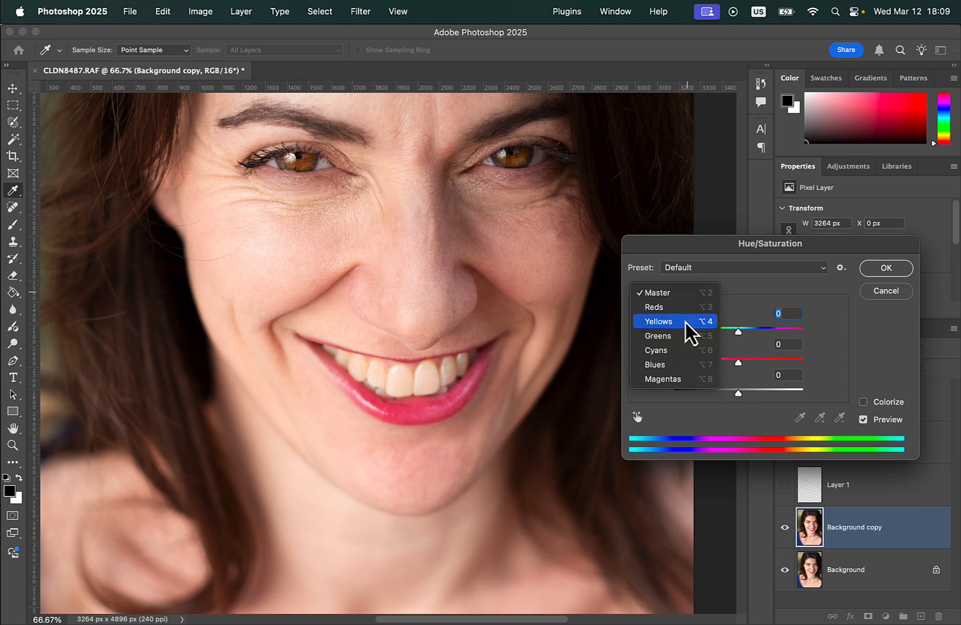
pyautogui.click(688, 322)
pyautogui.moveTo(737, 363); pyautogui.dragTo(696, 367)
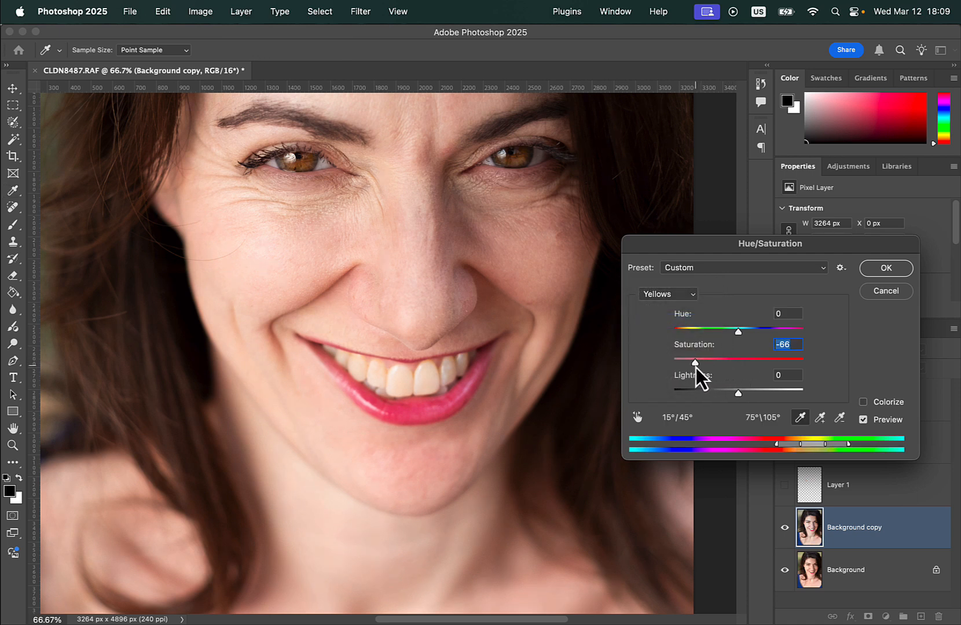
pyautogui.moveTo(741, 396); pyautogui.dragTo(769, 396)
# Set the Reds saturation to -59 and lightness to +38, then apply the Hue/Saturation adjustment.
pyautogui.click(669, 295)
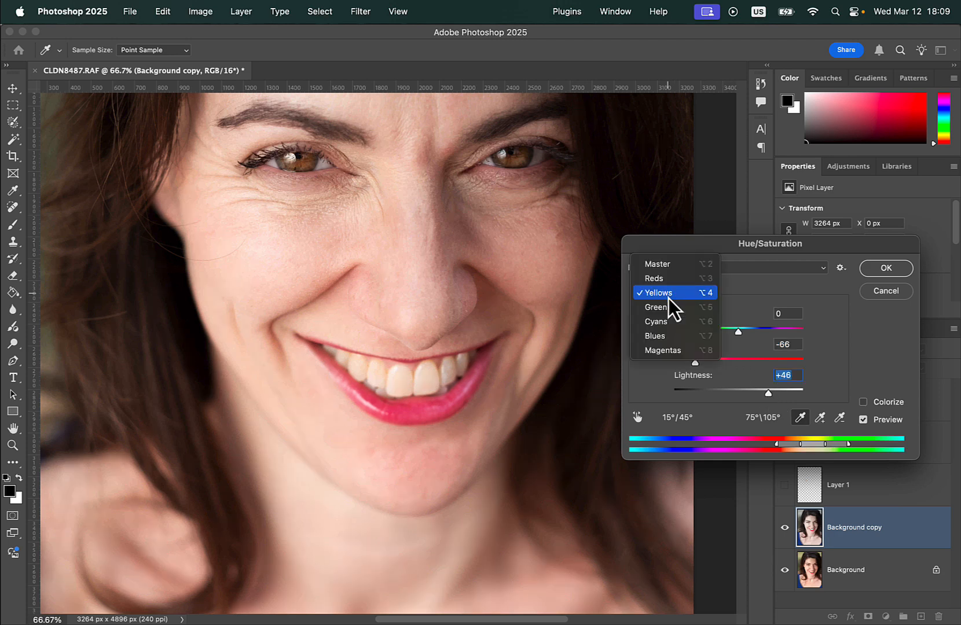
pyautogui.click(697, 283)
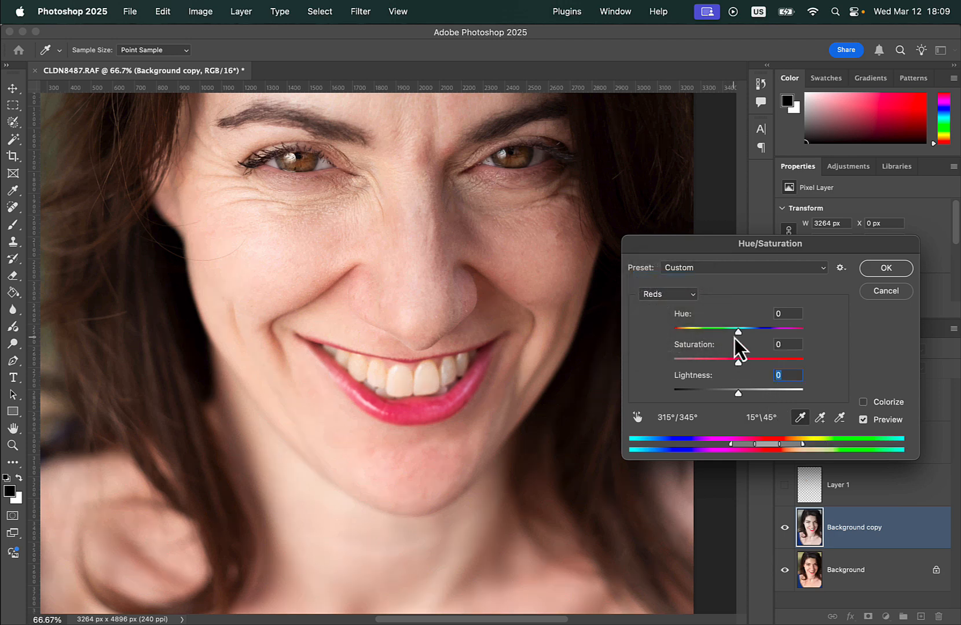
pyautogui.moveTo(737, 364); pyautogui.dragTo(701, 367)
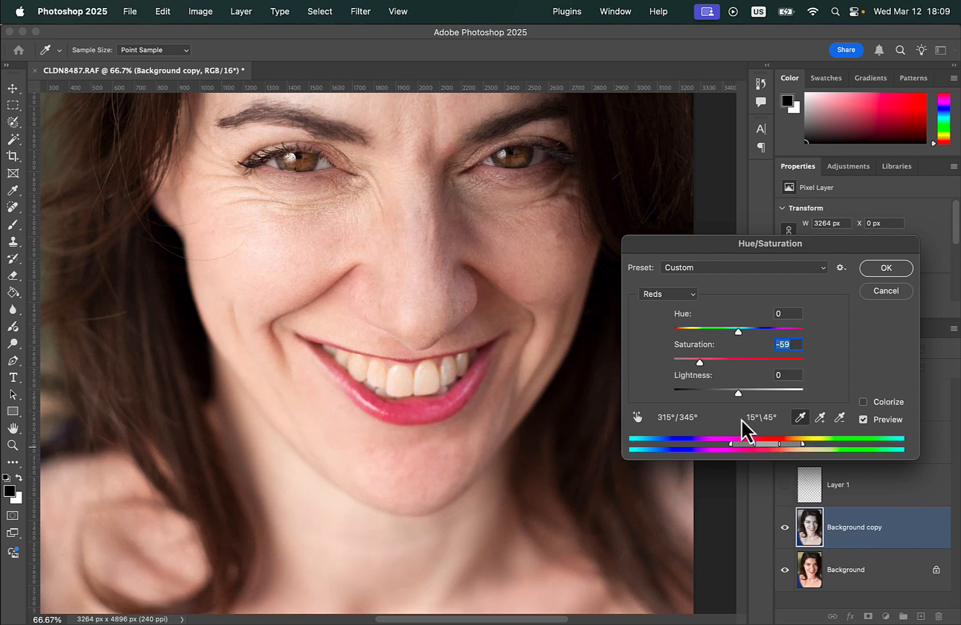
pyautogui.moveTo(739, 396); pyautogui.dragTo(763, 397)
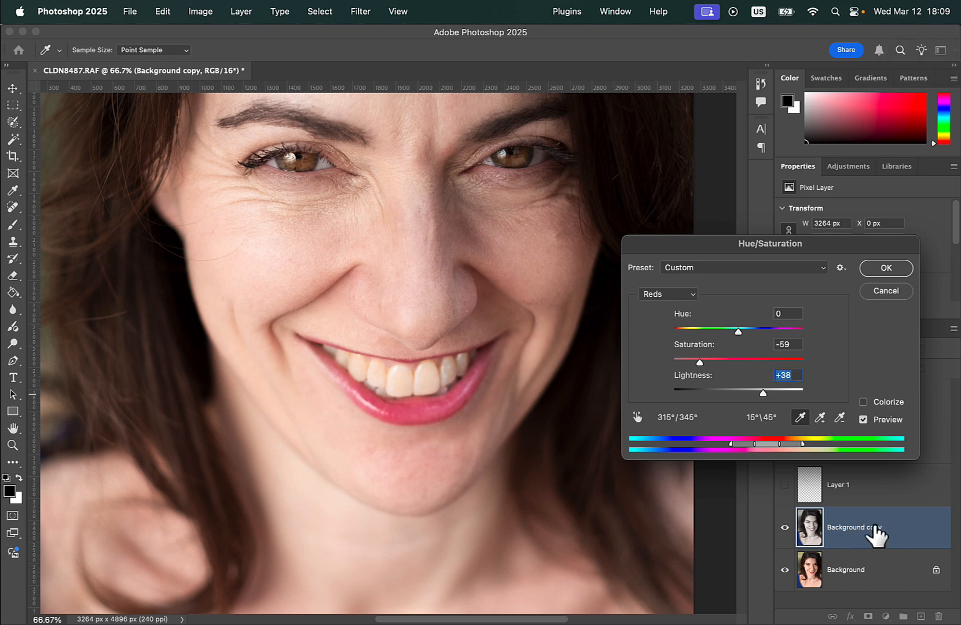
pyautogui.click(884, 269)
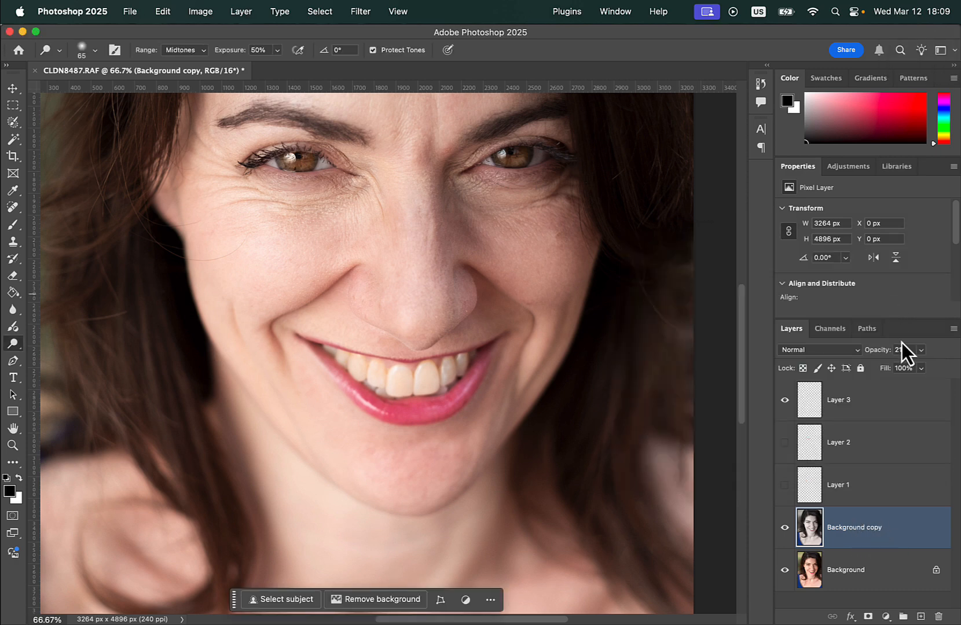
# Raise the Background copy's opacity to 100% and hide its effect behind an inverted black layer mask.
pyautogui.moveTo(902, 367); pyautogui.dragTo(950, 366)
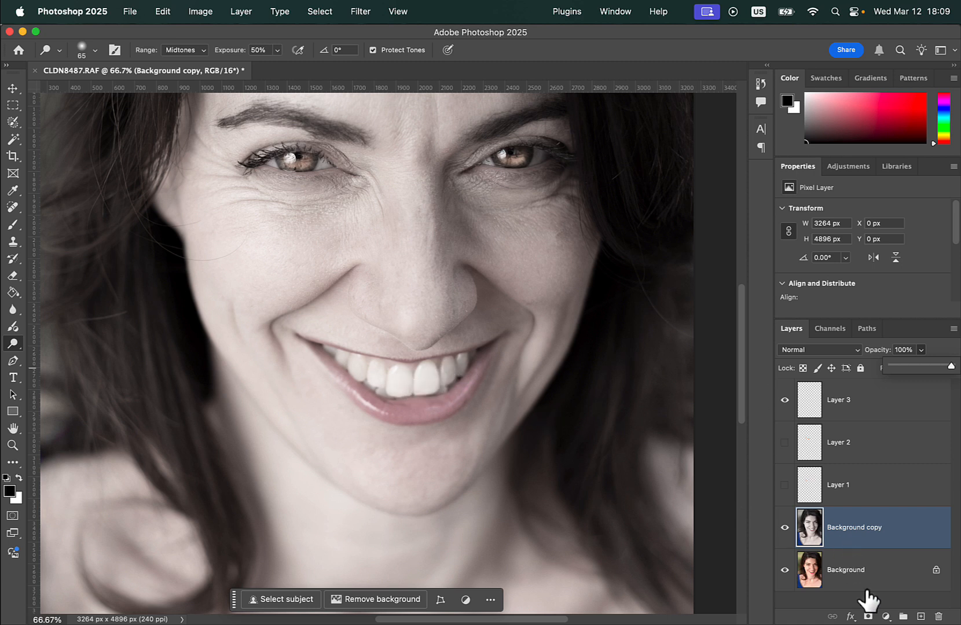
pyautogui.click(868, 615)
pyautogui.press('super+i')
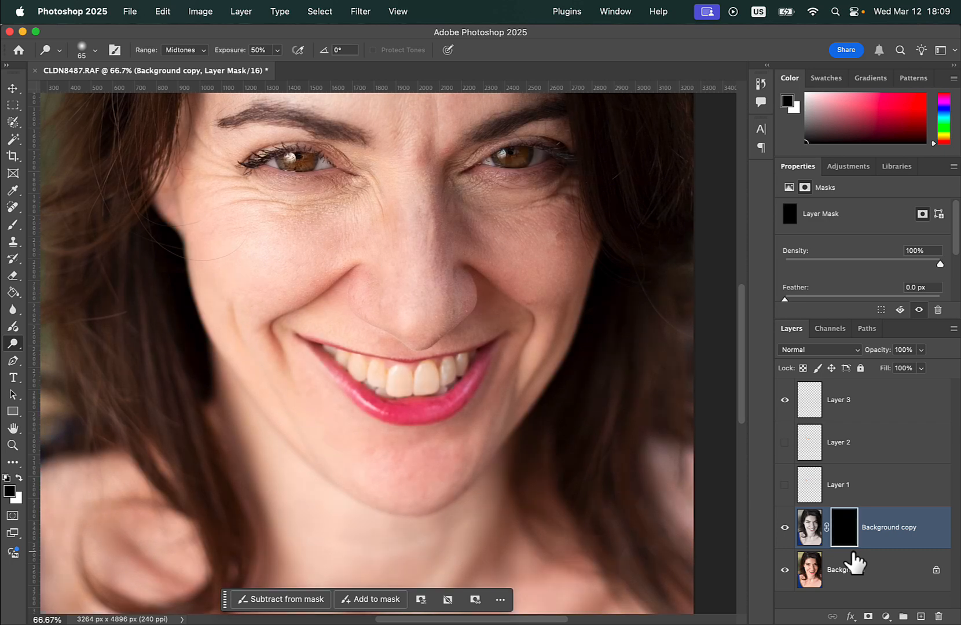
# Paint white over the teeth on the Background copy's layer mask with the Brush Tool.
pyautogui.press('b')
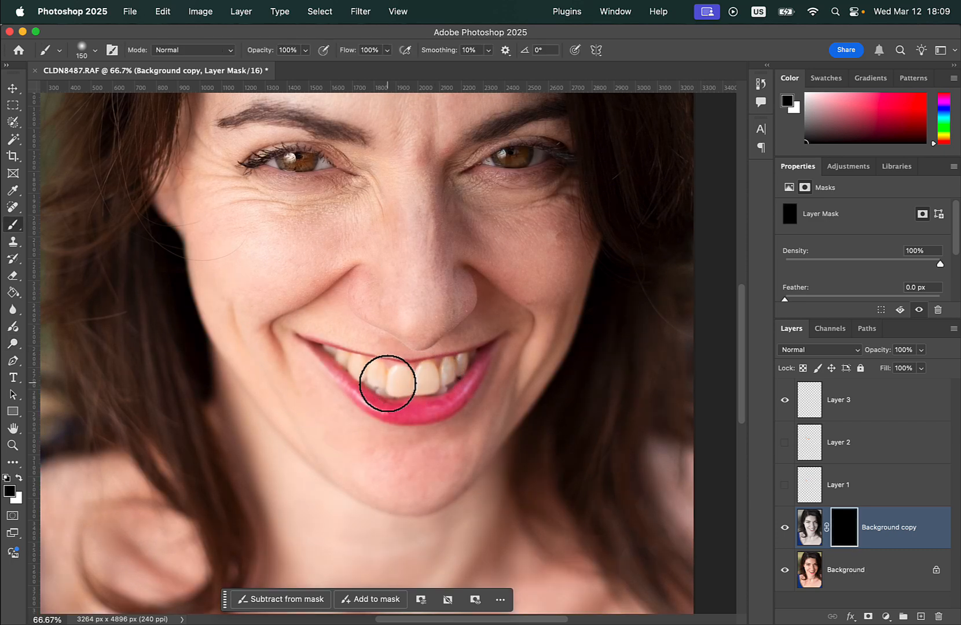
pyautogui.press('x')
pyautogui.moveTo(386, 378)
pyautogui.mouseDown()
pyautogui.moveTo(458, 368)
pyautogui.moveTo(378, 377)
pyautogui.moveTo(344, 365)
pyautogui.moveTo(447, 374)
pyautogui.moveTo(469, 364)
pyautogui.moveTo(343, 368)
pyautogui.moveTo(448, 378)
pyautogui.mouseUp()
pyautogui.scroll(2, 448, 378)
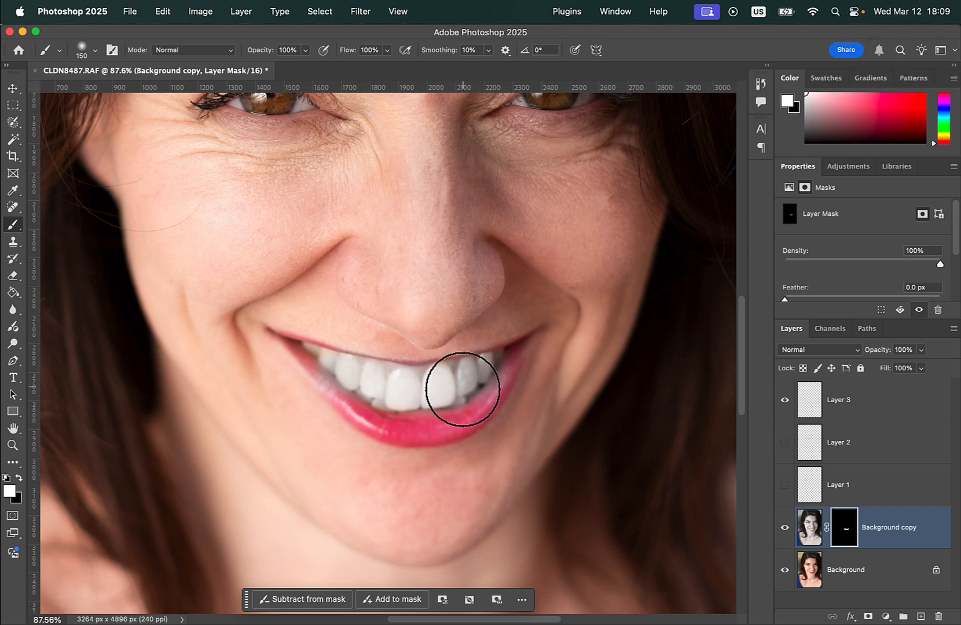
# Set the Background copy's opacity to 35% and toggle its visibility to compare the whitened teeth.
pyautogui.click(921, 350)
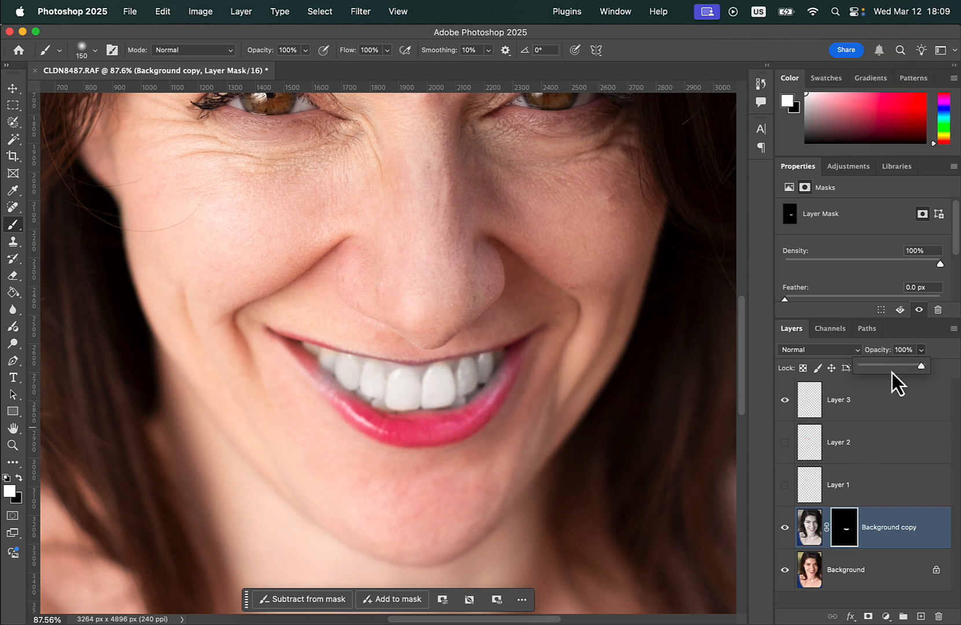
pyautogui.moveTo(924, 366); pyautogui.dragTo(884, 365)
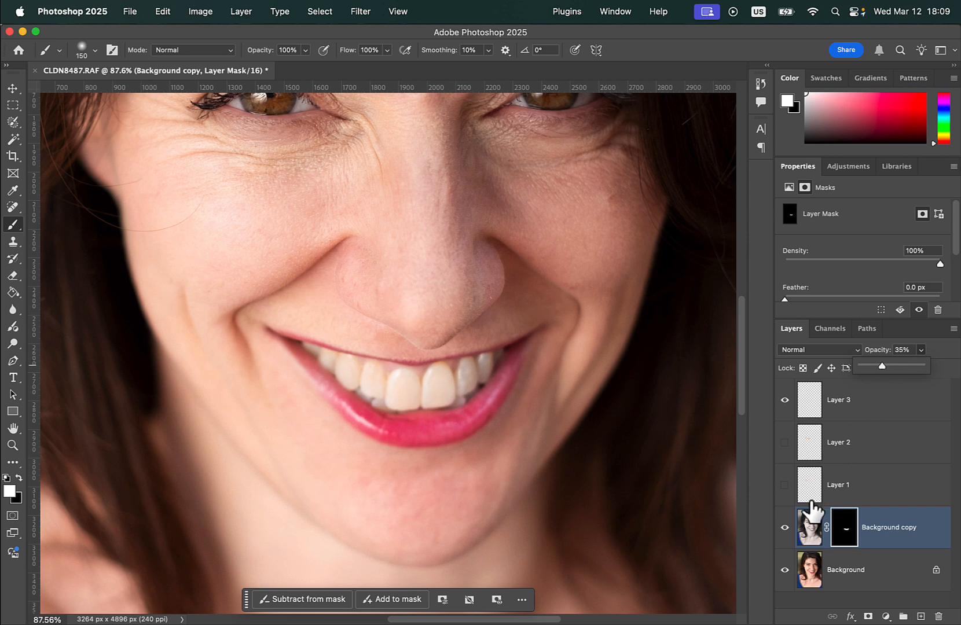
pyautogui.click(785, 531)
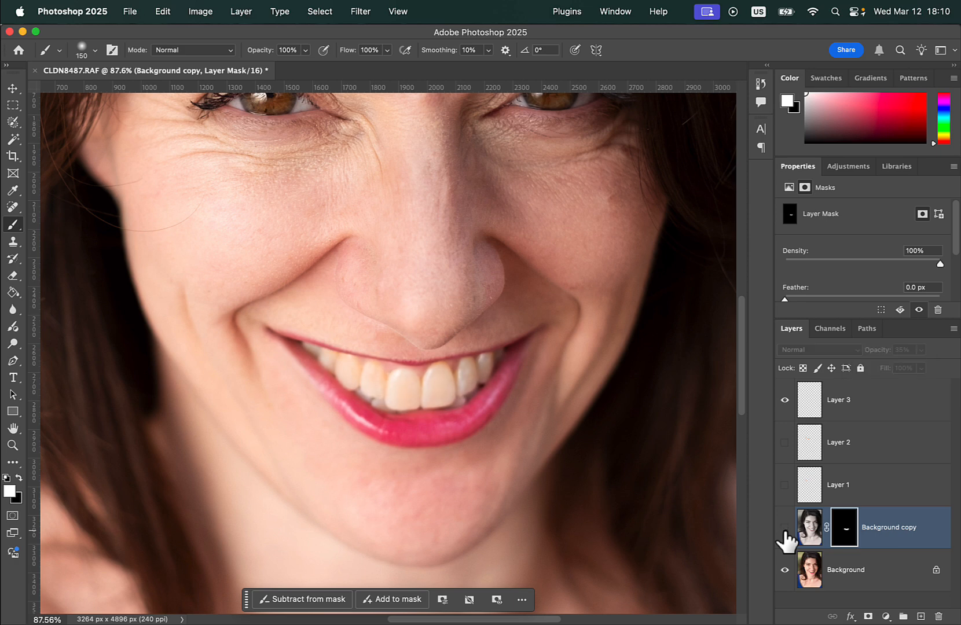
pyautogui.press('super+minus')
pyautogui.press('super+minus')
pyautogui.press('super+minus')
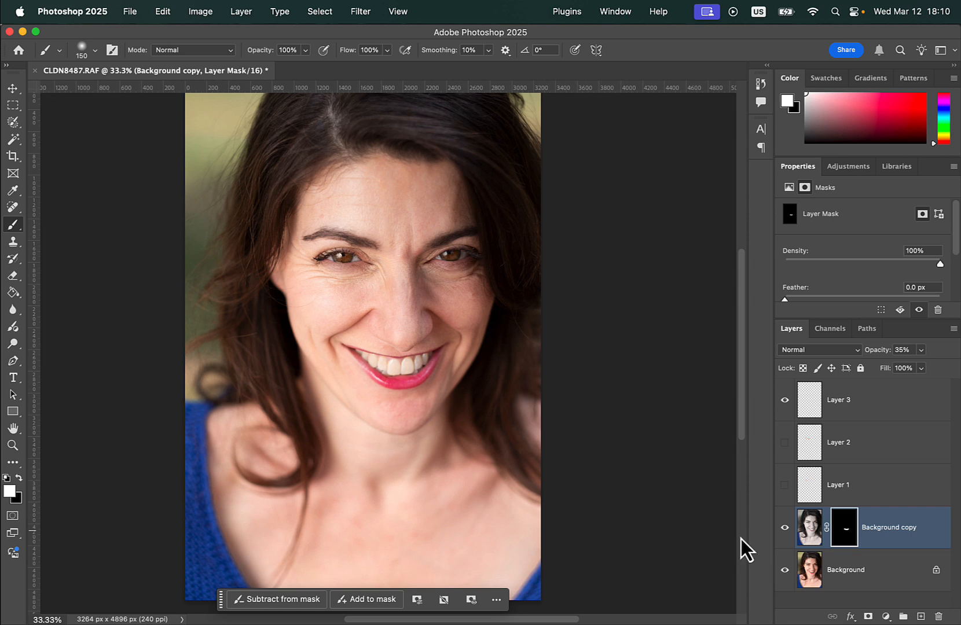
pyautogui.scroll(4, 348, 296)
pyautogui.hscroll(-5, 350, 296)
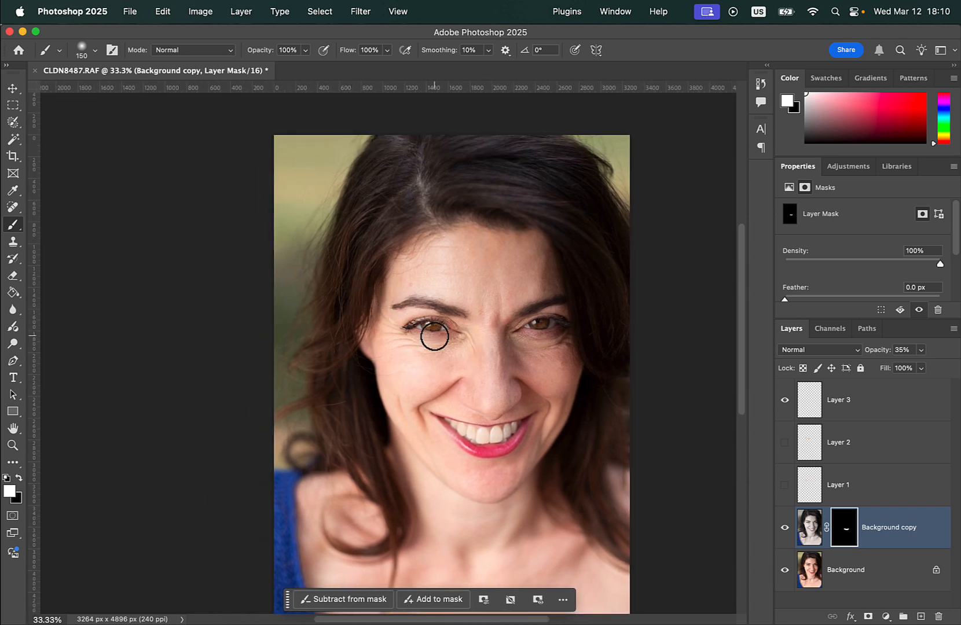
# Hide the Background copy and Layer 3, and show Layer 2.
pyautogui.click(784, 528)
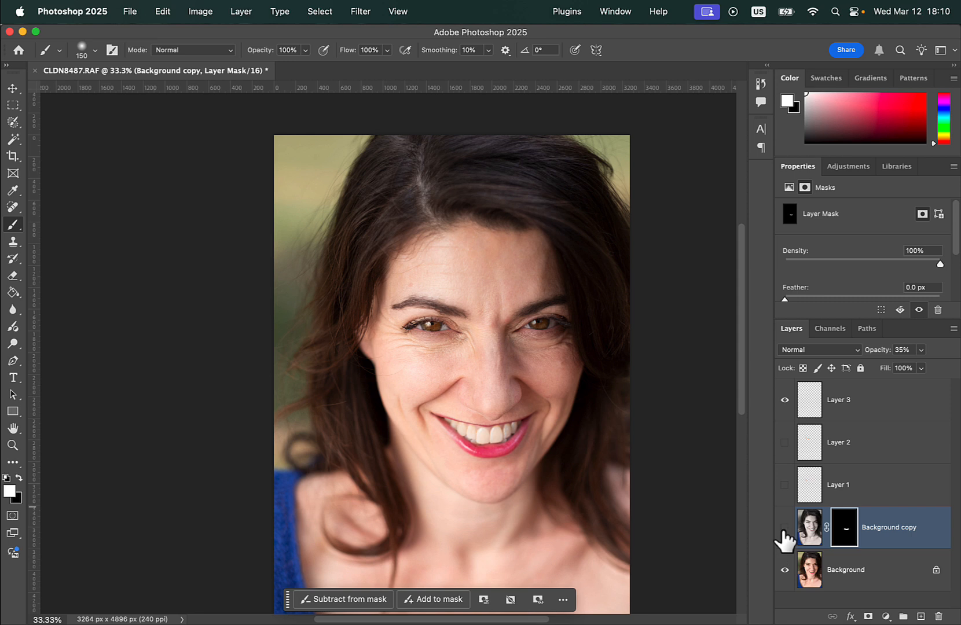
pyautogui.click(785, 442)
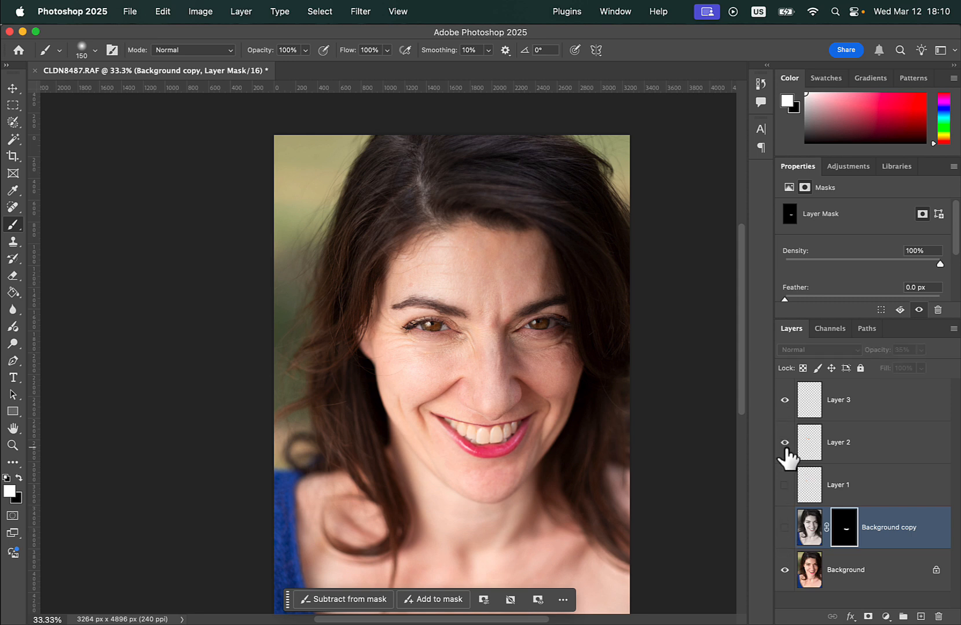
pyautogui.click(784, 400)
pyautogui.click(784, 442)
pyautogui.click(784, 442)
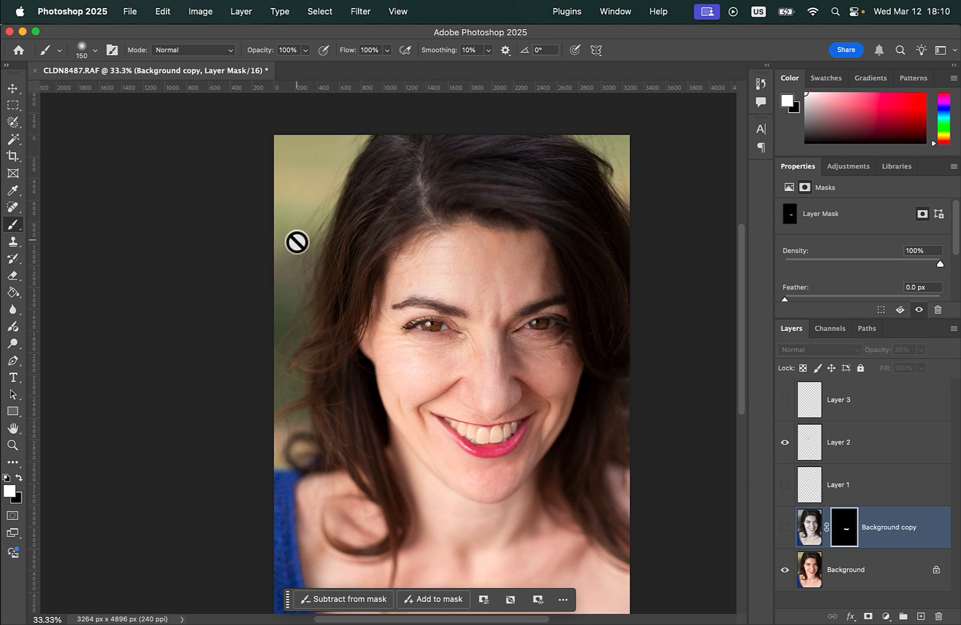
# Remove the curved stray hair from the cheek on the Background layer with the Spot Healing Brush at 12 px.
pyautogui.scroll(2, 296, 238)
pyautogui.click(830, 572)
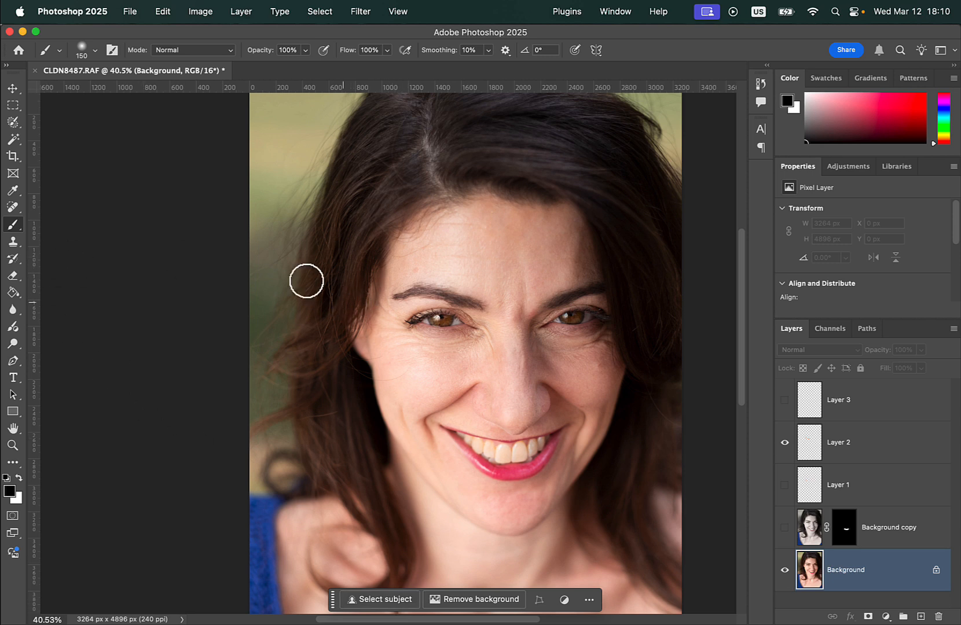
pyautogui.click(12, 207)
pyautogui.rightClick(13, 206)
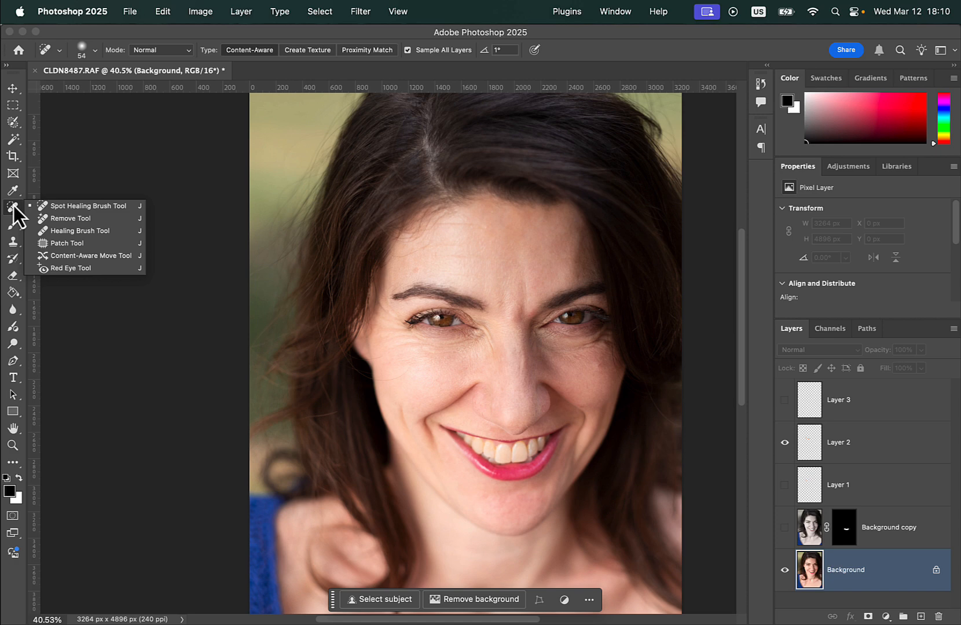
pyautogui.click(52, 204)
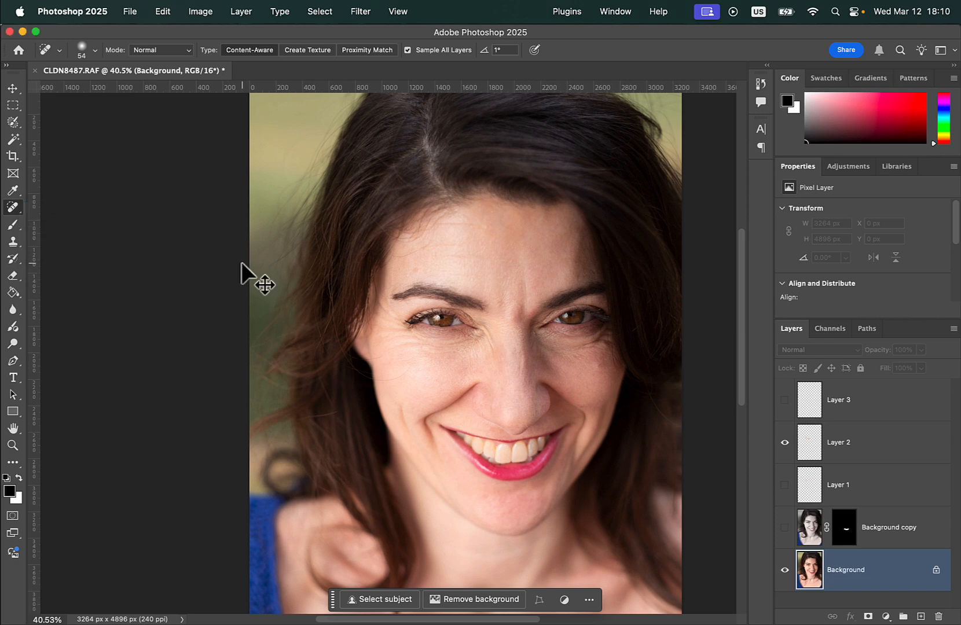
pyautogui.press('super+plus')
pyautogui.press('super+plus')
pyautogui.press('super+plus')
pyautogui.press('super+plus')
pyautogui.press('super+plus')
pyautogui.hscroll(-3, 242, 264)
pyautogui.scroll(-8, 242, 263)
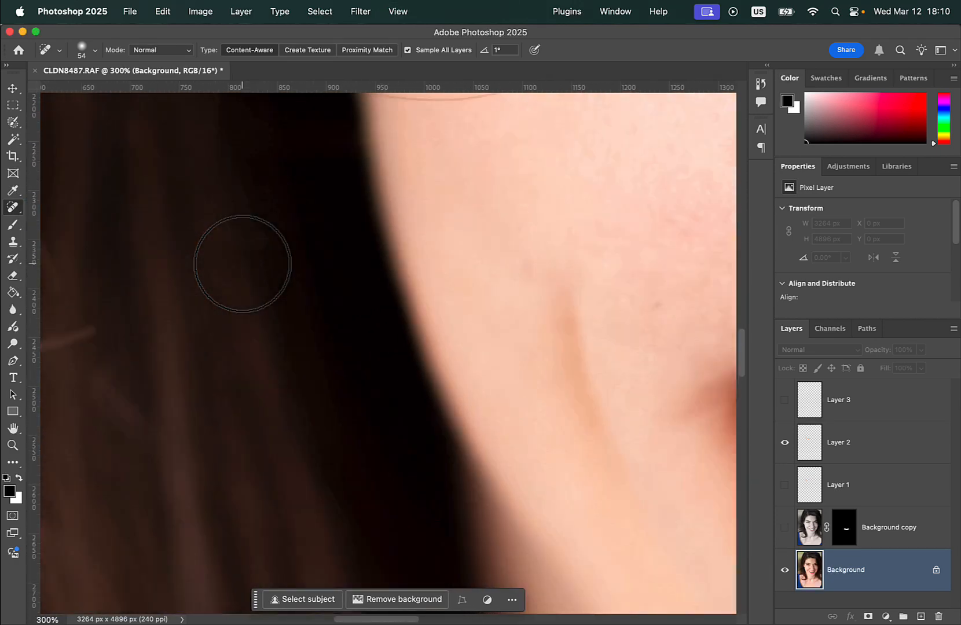
pyautogui.hscroll(5, 475, 286)
pyautogui.scroll(6, 475, 285)
pyautogui.rightClick(450, 263)
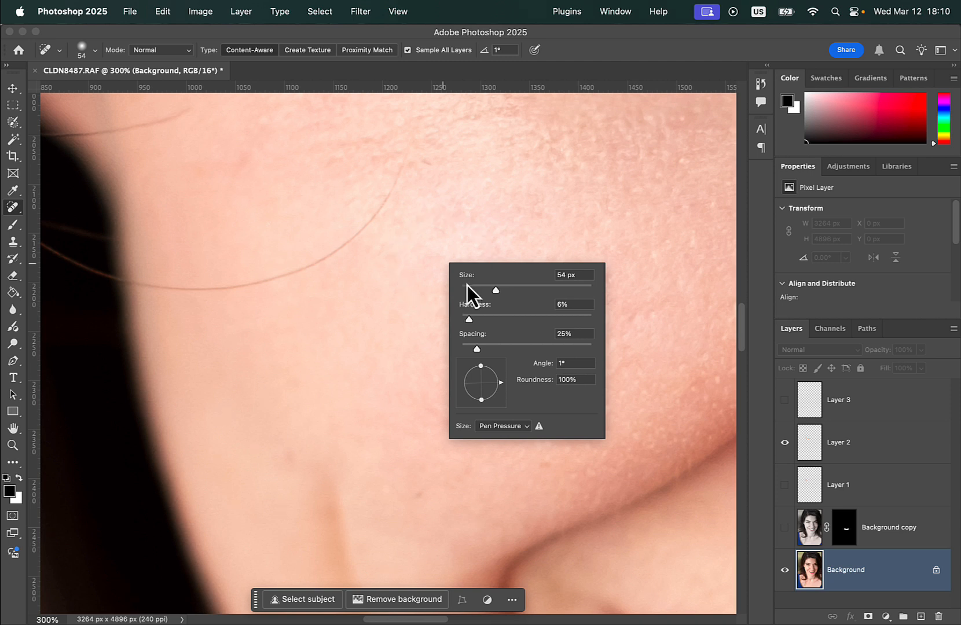
pyautogui.moveTo(467, 285); pyautogui.dragTo(469, 288)
pyautogui.moveTo(407, 148)
pyautogui.mouseDown()
pyautogui.moveTo(380, 213)
pyautogui.moveTo(320, 261)
pyautogui.moveTo(247, 284)
pyautogui.moveTo(134, 287)
pyautogui.moveTo(276, 290)
pyautogui.moveTo(314, 274)
pyautogui.moveTo(281, 273)
pyautogui.moveTo(274, 277)
pyautogui.moveTo(316, 274)
pyautogui.mouseUp()
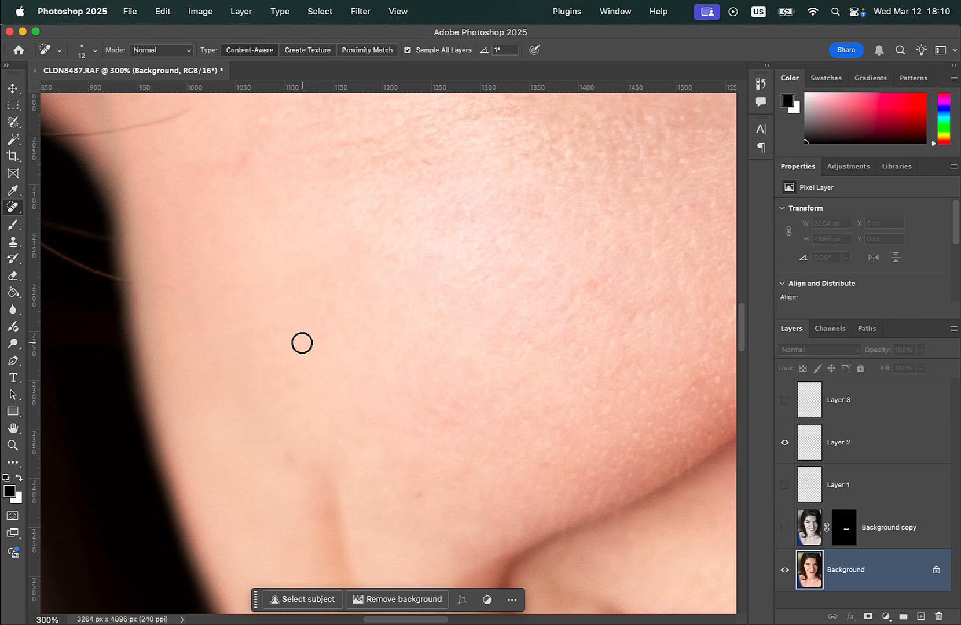
# Heal further stray hair strands beside the face and along the photo's edge on the Background layer.
pyautogui.scroll(10, 301, 344)
pyautogui.hscroll(-3, 302, 343)
pyautogui.moveTo(280, 395)
pyautogui.mouseDown()
pyautogui.moveTo(195, 417)
pyautogui.moveTo(261, 399)
pyautogui.mouseUp()
pyautogui.hscroll(-20, 382, 485)
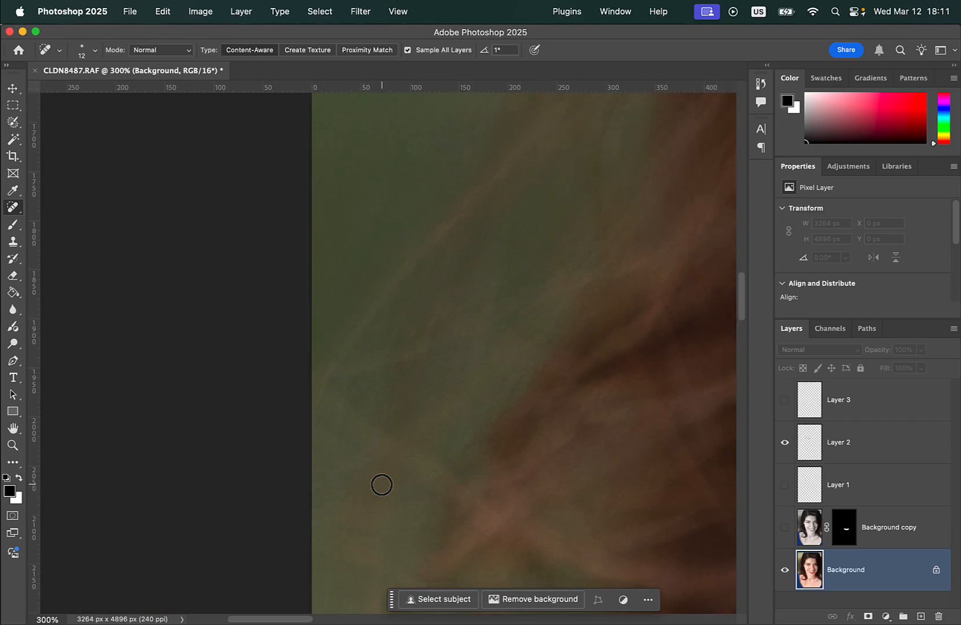
pyautogui.moveTo(313, 410)
pyautogui.mouseDown()
pyautogui.moveTo(343, 344)
pyautogui.moveTo(350, 335)
pyautogui.moveTo(326, 381)
pyautogui.moveTo(394, 282)
pyautogui.moveTo(499, 177)
pyautogui.moveTo(408, 267)
pyautogui.moveTo(332, 380)
pyautogui.mouseUp()
# Show the Background copy with the whitened teeth again and save the document.
pyautogui.press('super+minus')
pyautogui.press('super+minus')
pyautogui.press('super+minus')
pyautogui.press('super+minus')
pyautogui.press('super+minus')
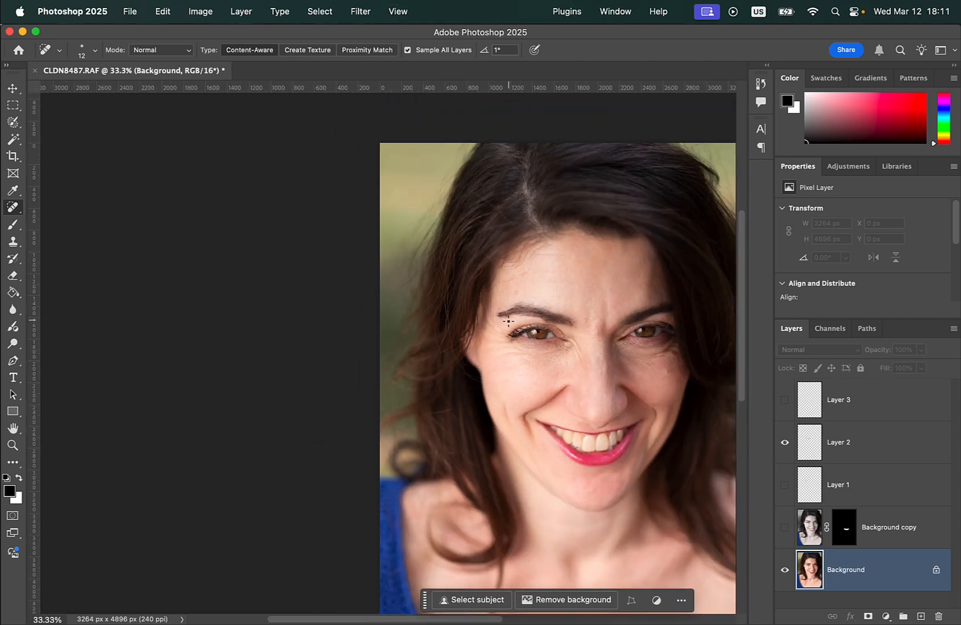
pyautogui.hscroll(5, 498, 441)
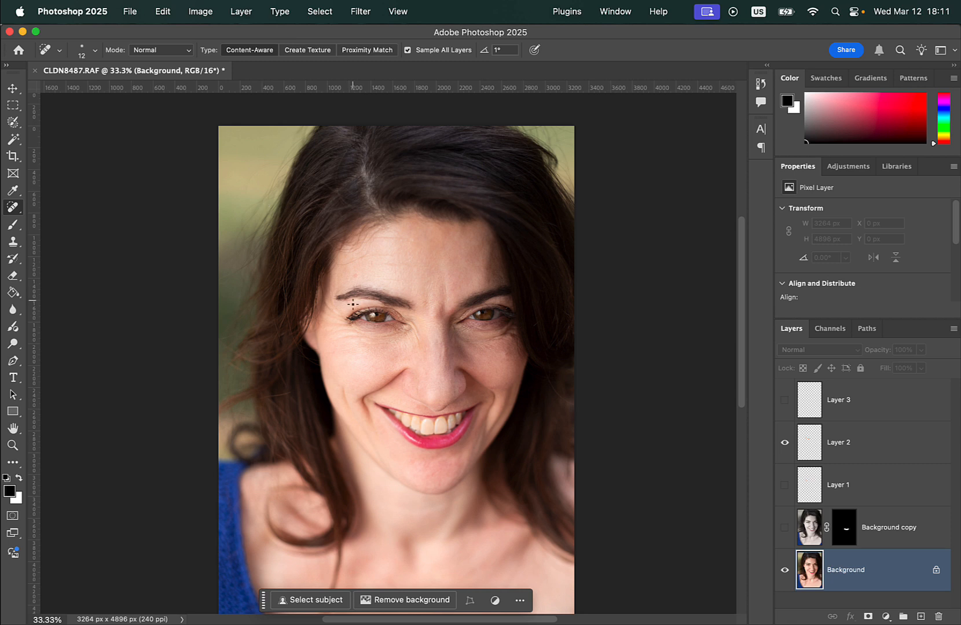
pyautogui.click(784, 528)
pyautogui.press('super+s')
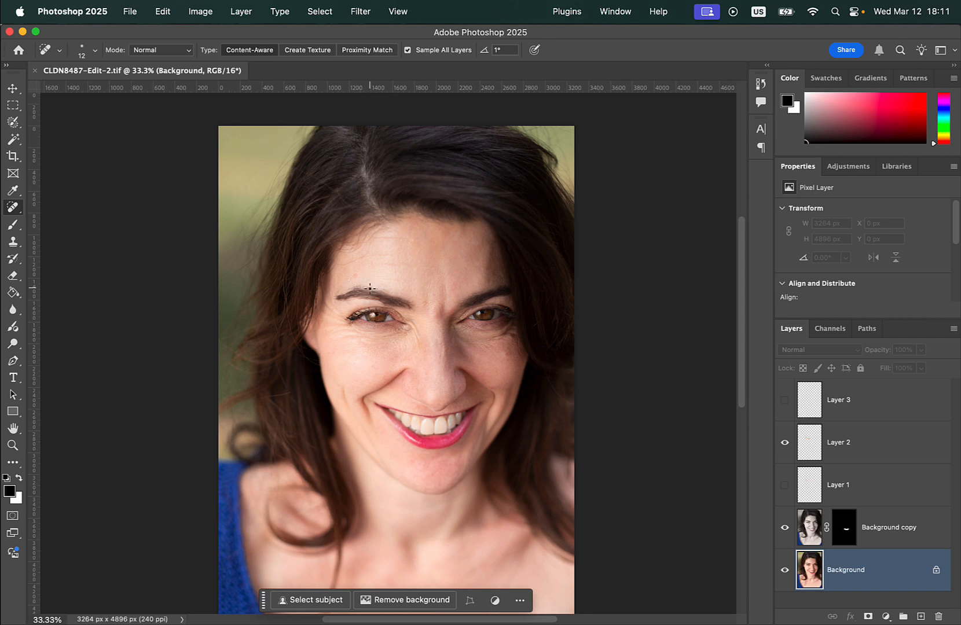
# Switch to Lightroom Classic and compare the saved CLDN8487-Edit-2.tif with the original CLDN8487.RAF.
pyautogui.press('super+Tab')
pyautogui.click(100, 330)
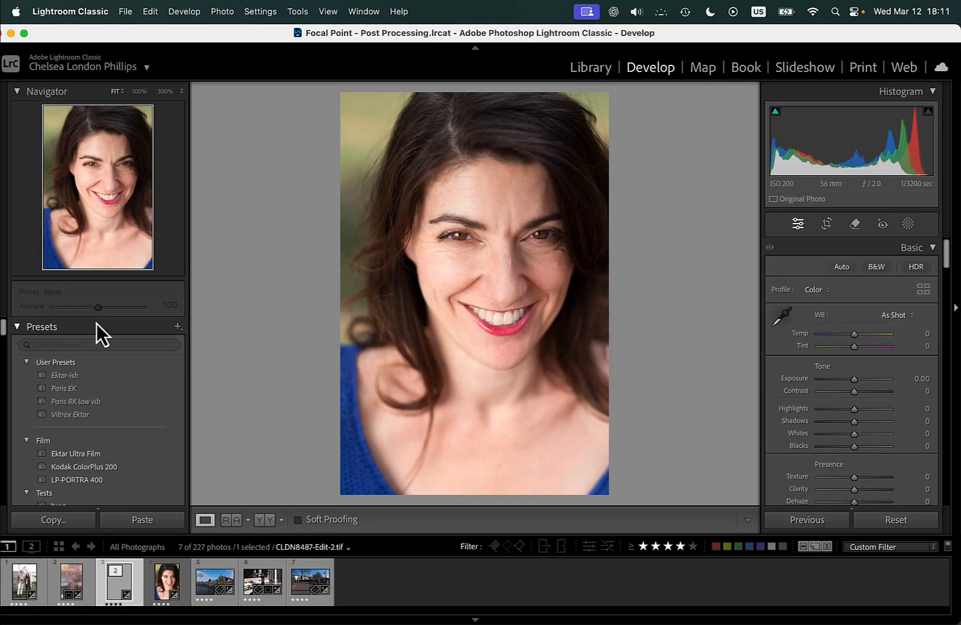
pyautogui.click(163, 588)
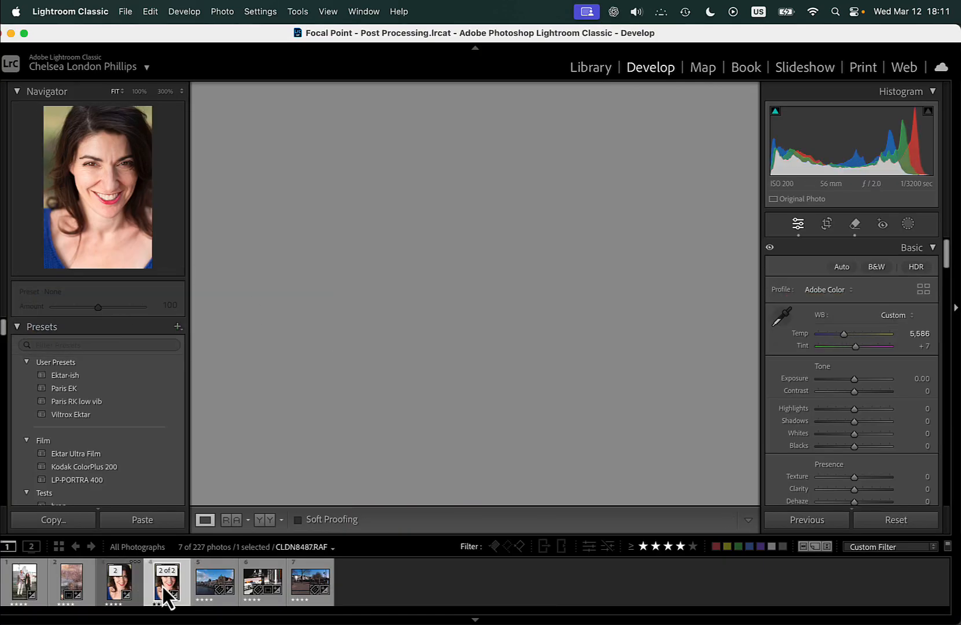
pyautogui.click(129, 585)
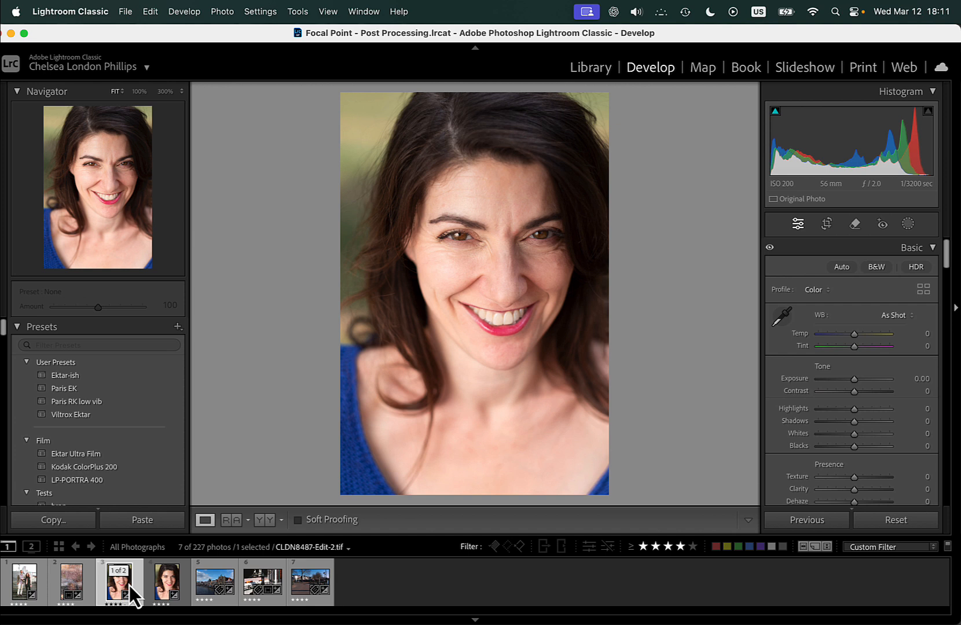
pyautogui.press('Left')
pyautogui.press('Right')
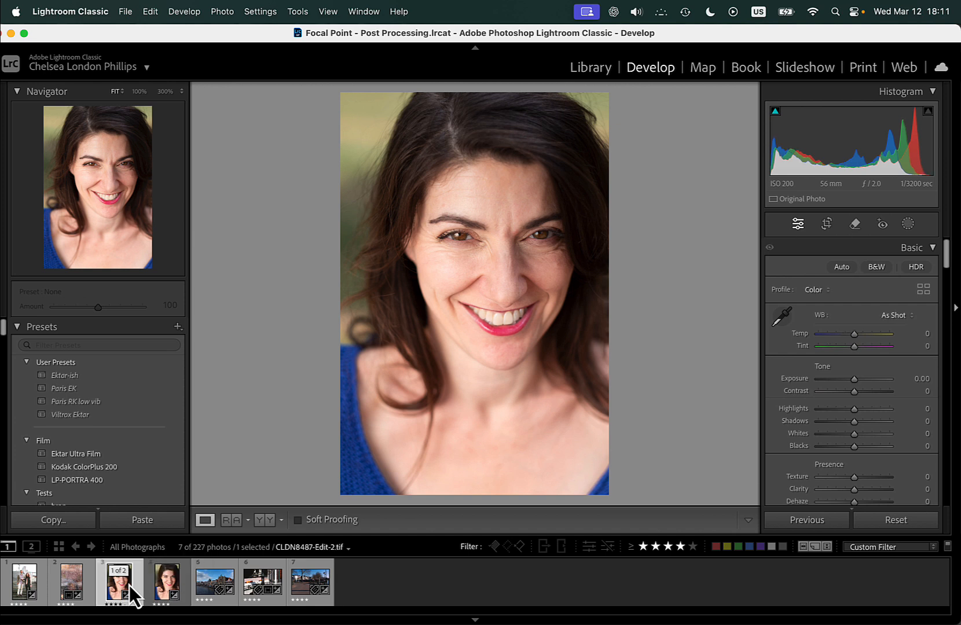